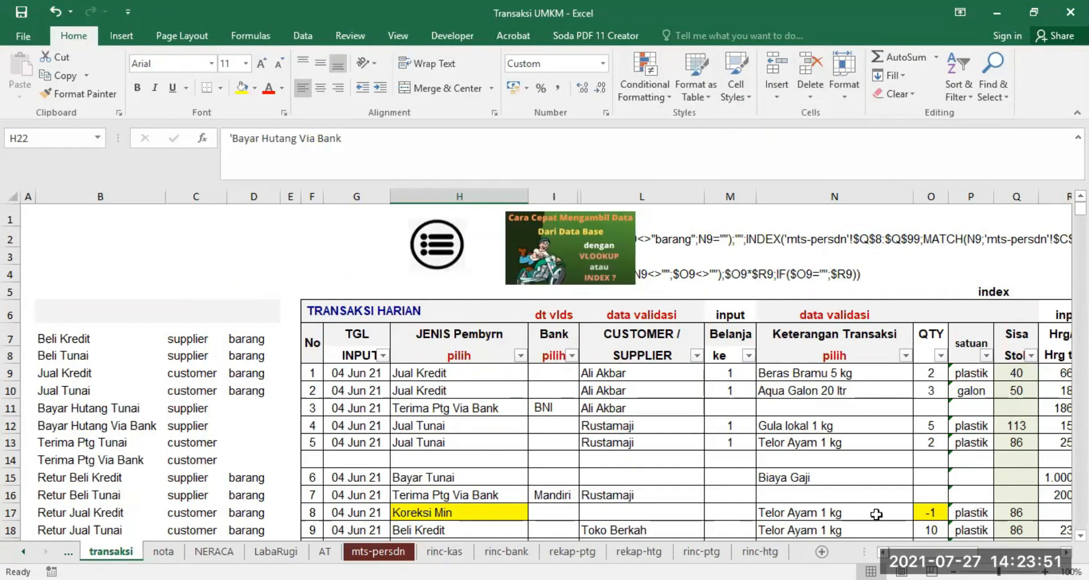
- Unhide the columns between X and AB on the transaksi sheet and select columns Y to AA
{"action": "scroll", "coordinate": [547, 369], "scroll_direction": "right", "scroll_amount": 6}
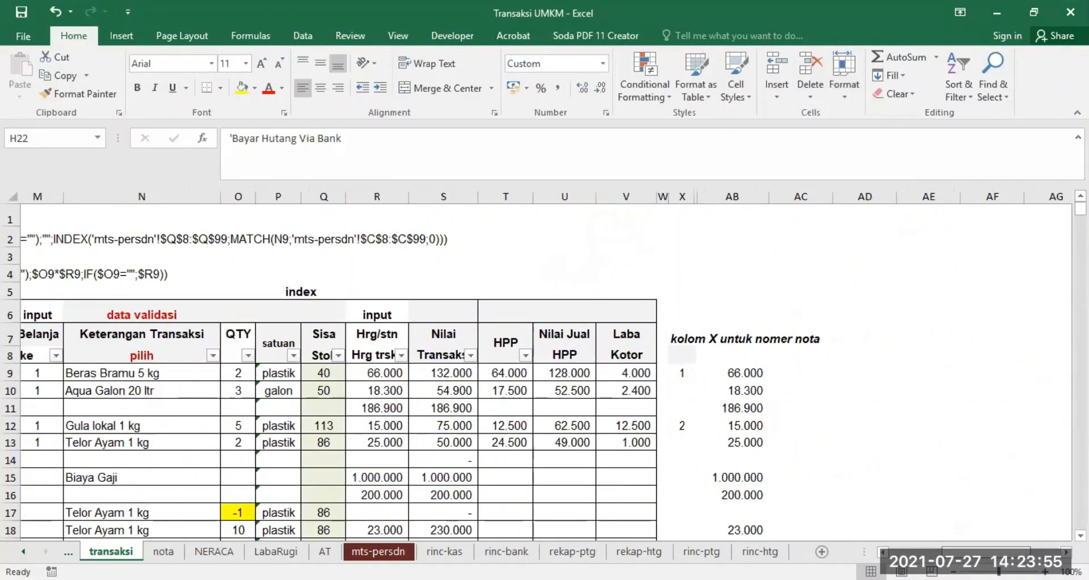
{"action": "left_click_drag", "start_coordinate": [987, 552], "coordinate": [985, 552]}
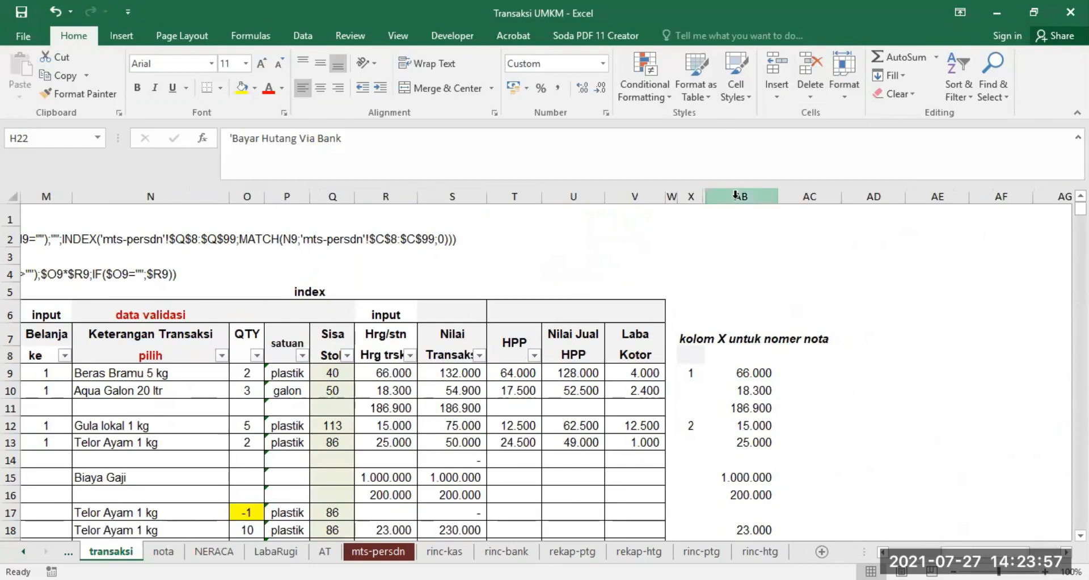
{"action": "left_click_drag", "start_coordinate": [691, 197], "coordinate": [733, 197]}
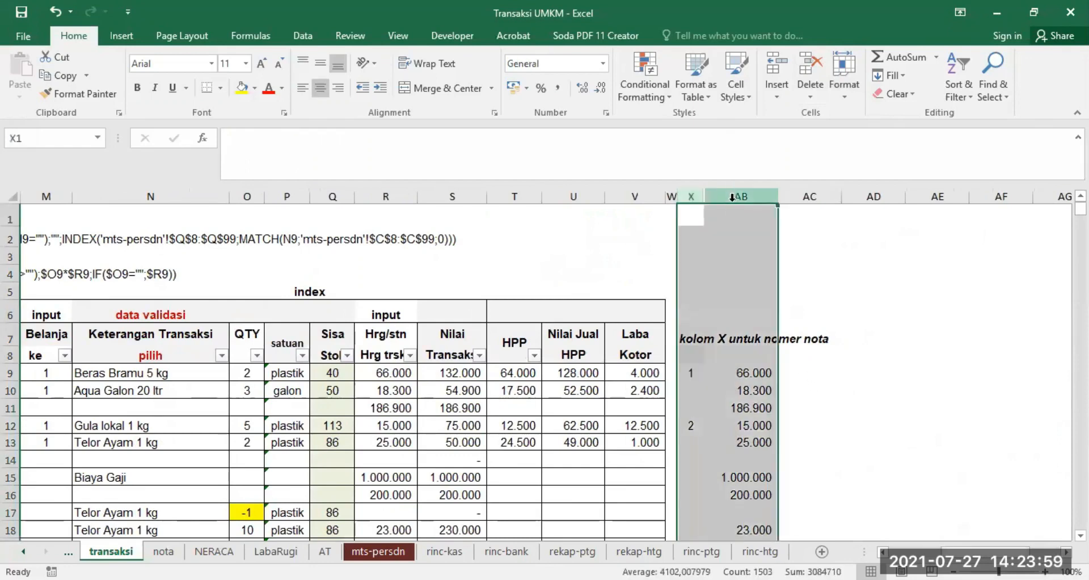
{"action": "right_click", "coordinate": [732, 197]}
{"action": "left_click", "coordinate": [785, 423]}
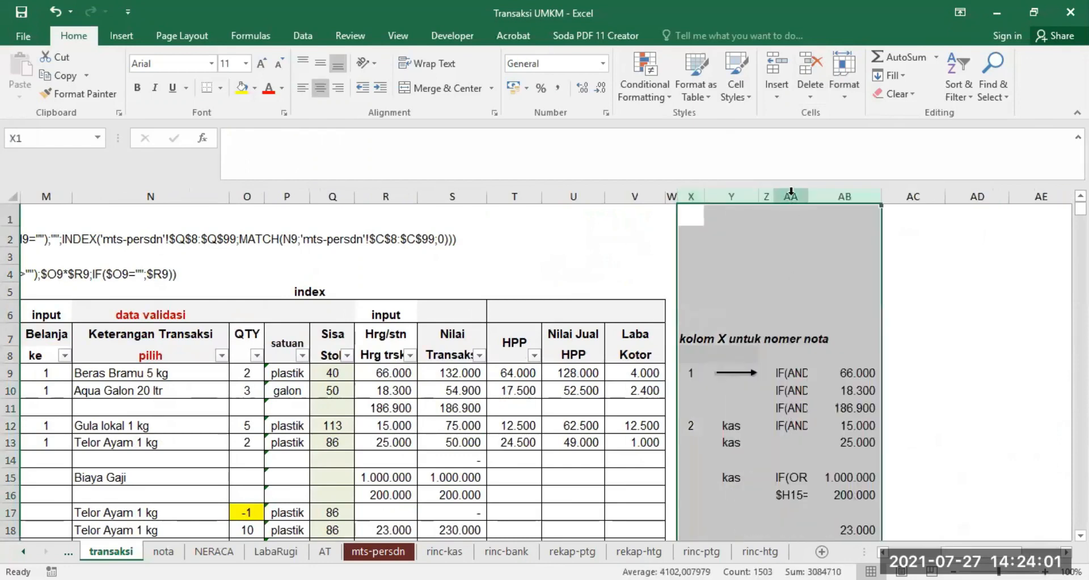
{"action": "left_click", "coordinate": [732, 194]}
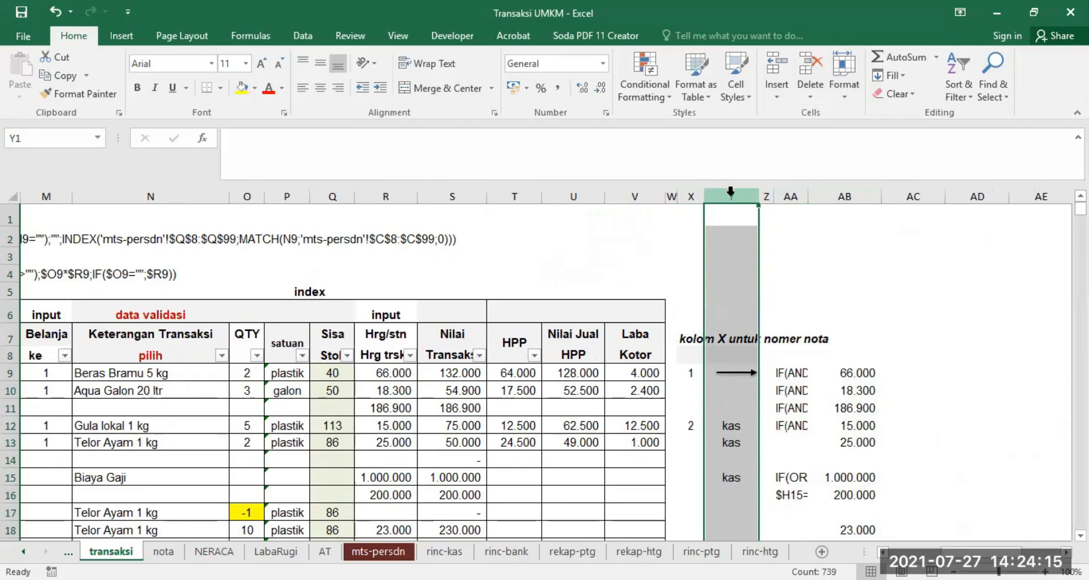
{"action": "left_click", "coordinate": [791, 193]}
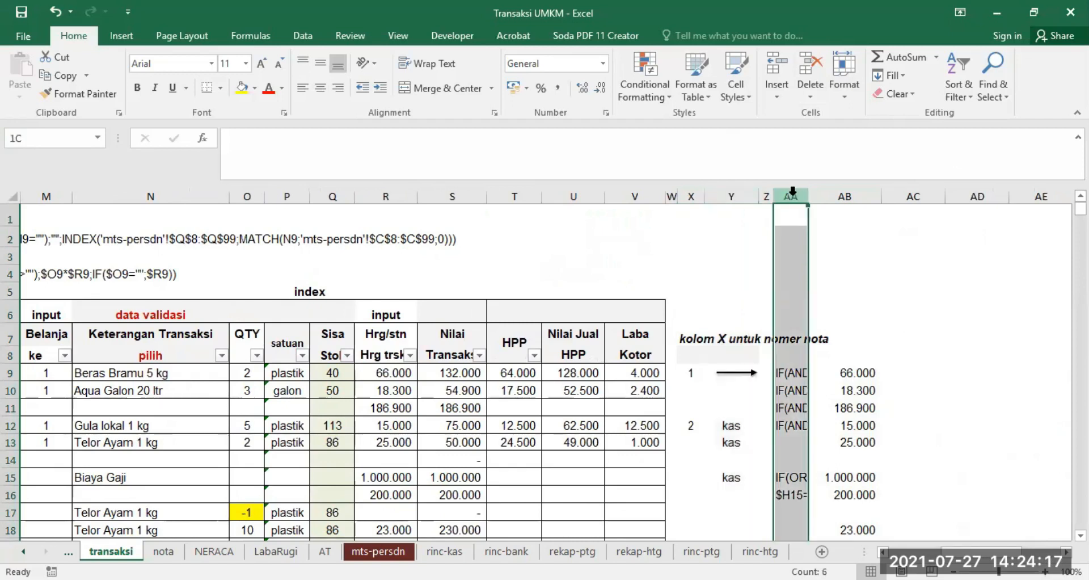
{"action": "left_click", "coordinate": [731, 195]}
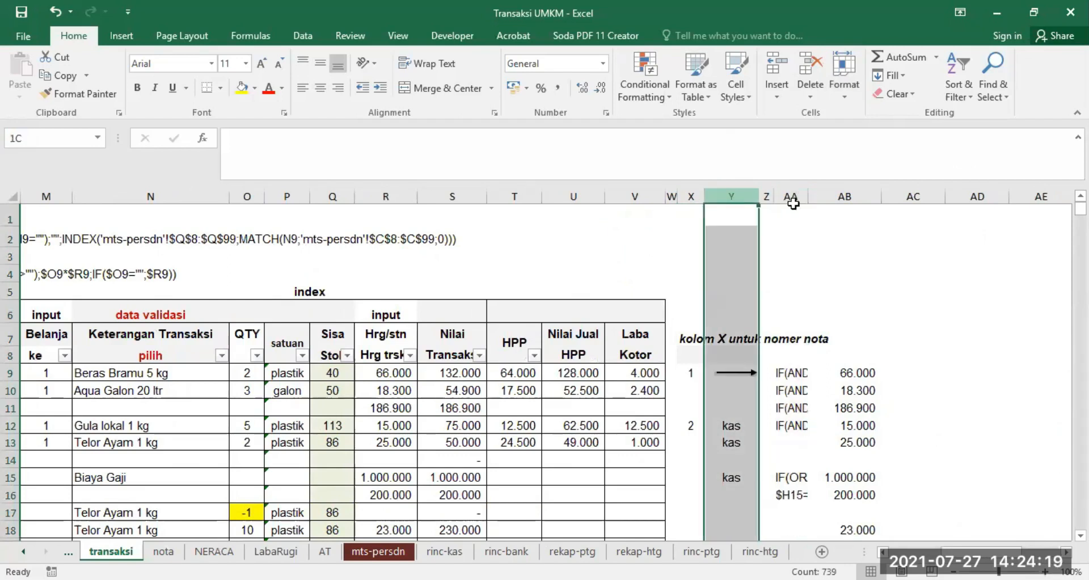
{"action": "left_click_drag", "start_coordinate": [793, 203], "coordinate": [795, 206]}
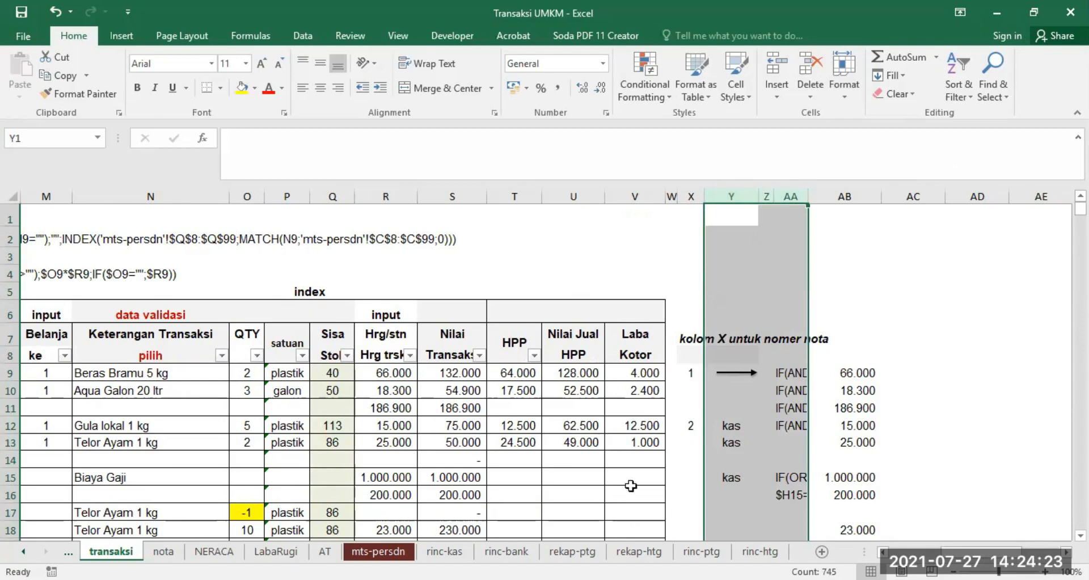
- Compare the title cells of the rekap-ptg, rinc-kas and NERACA sheets, ending back on rekap-ptg
{"action": "left_click", "coordinate": [572, 550]}
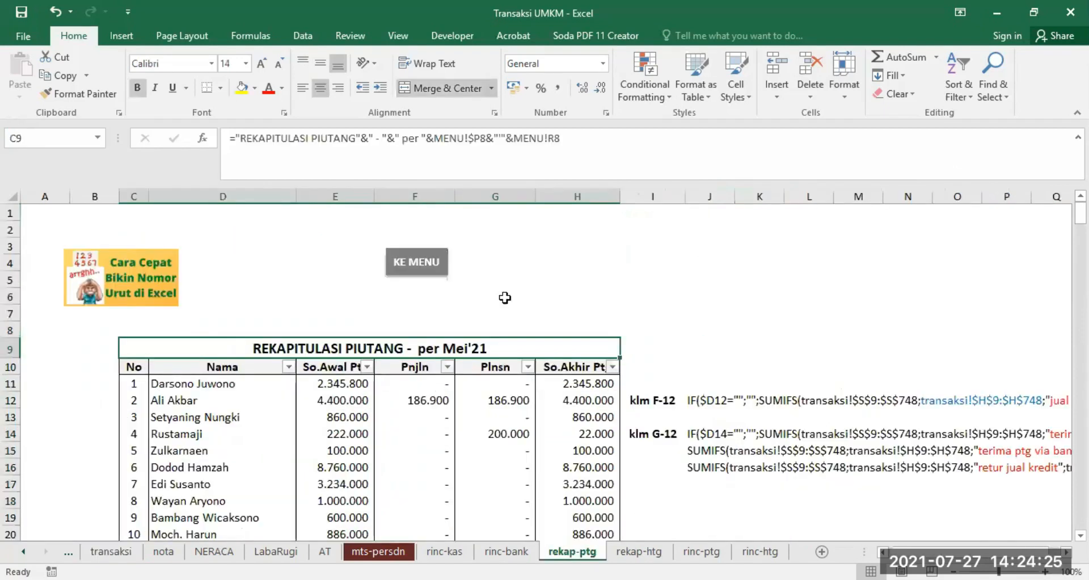
{"action": "scroll", "coordinate": [769, 387], "scroll_direction": "down", "scroll_amount": 1}
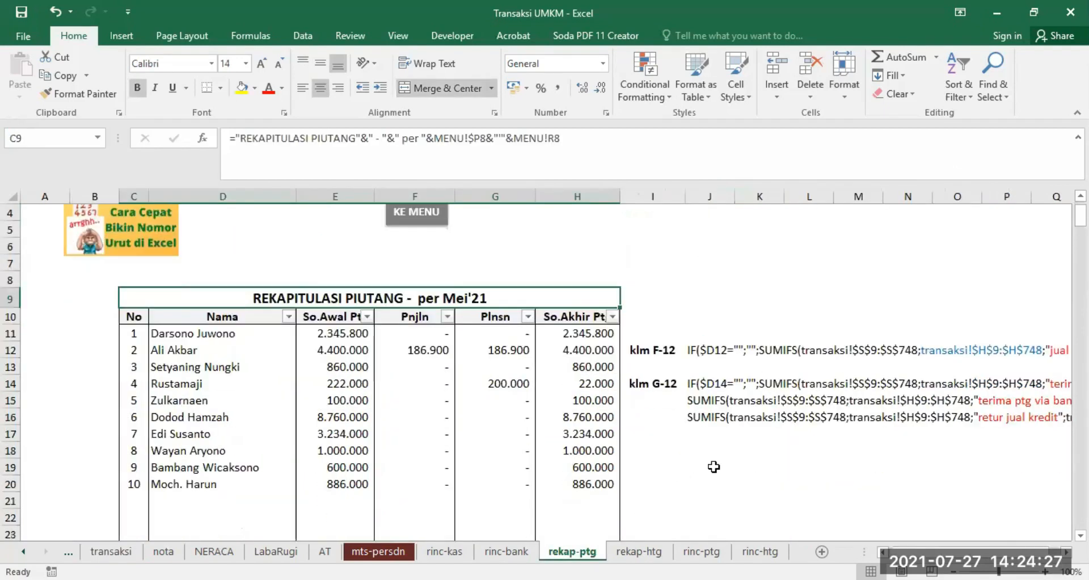
{"action": "left_click", "coordinate": [713, 466]}
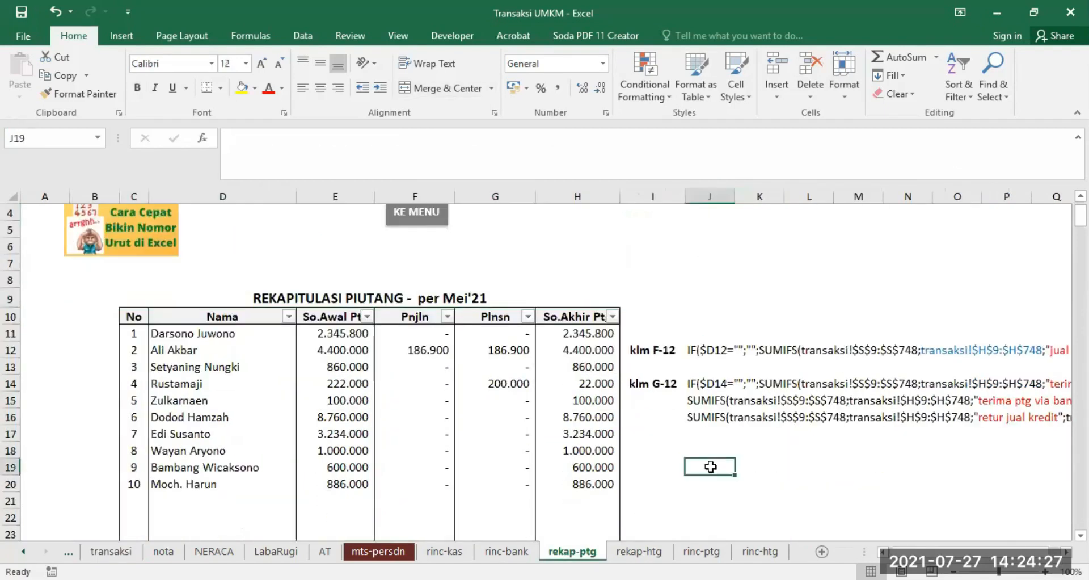
{"action": "left_click", "coordinate": [352, 298]}
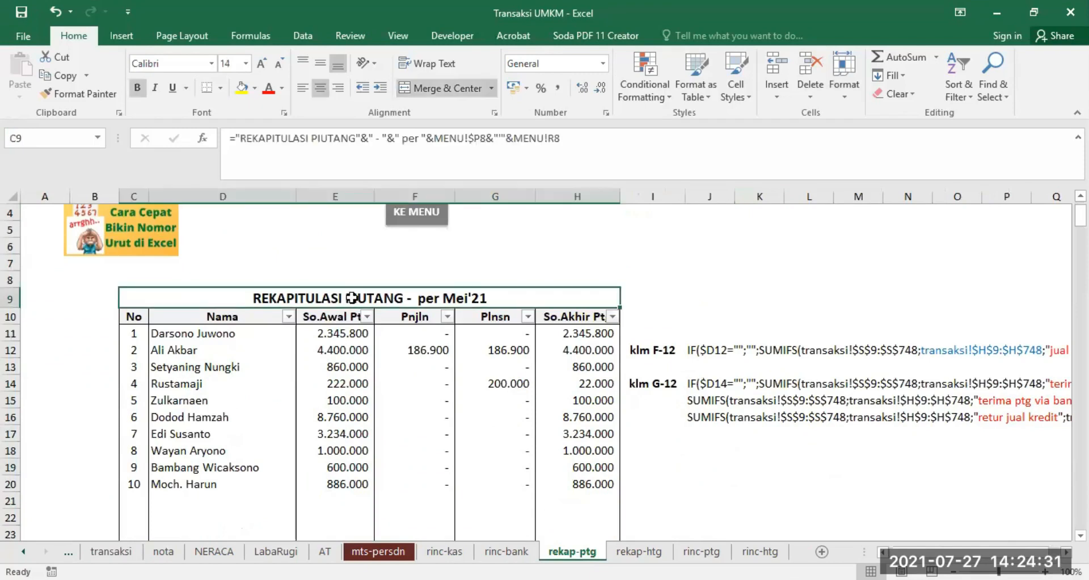
{"action": "left_click", "coordinate": [445, 550]}
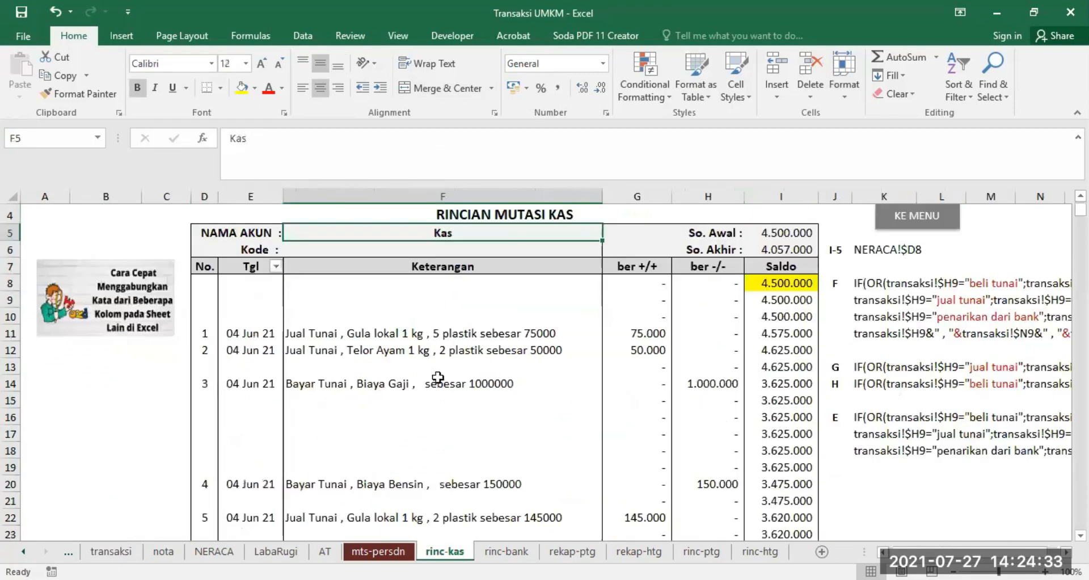
{"action": "left_click", "coordinate": [469, 214]}
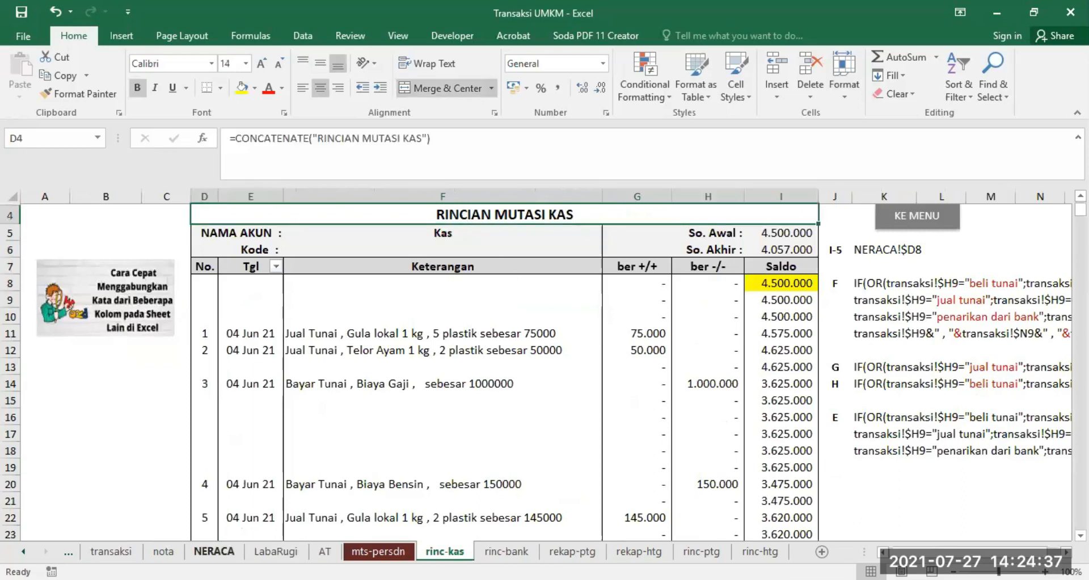
{"action": "left_click", "coordinate": [213, 551]}
{"action": "scroll", "coordinate": [417, 307], "scroll_direction": "up", "scroll_amount": 3}
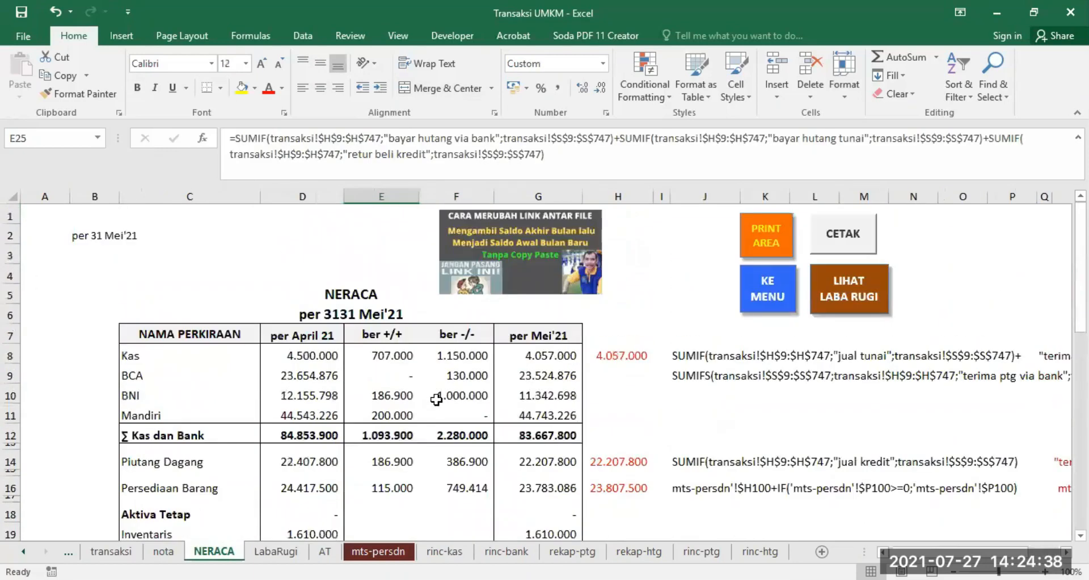
{"action": "left_click", "coordinate": [358, 317]}
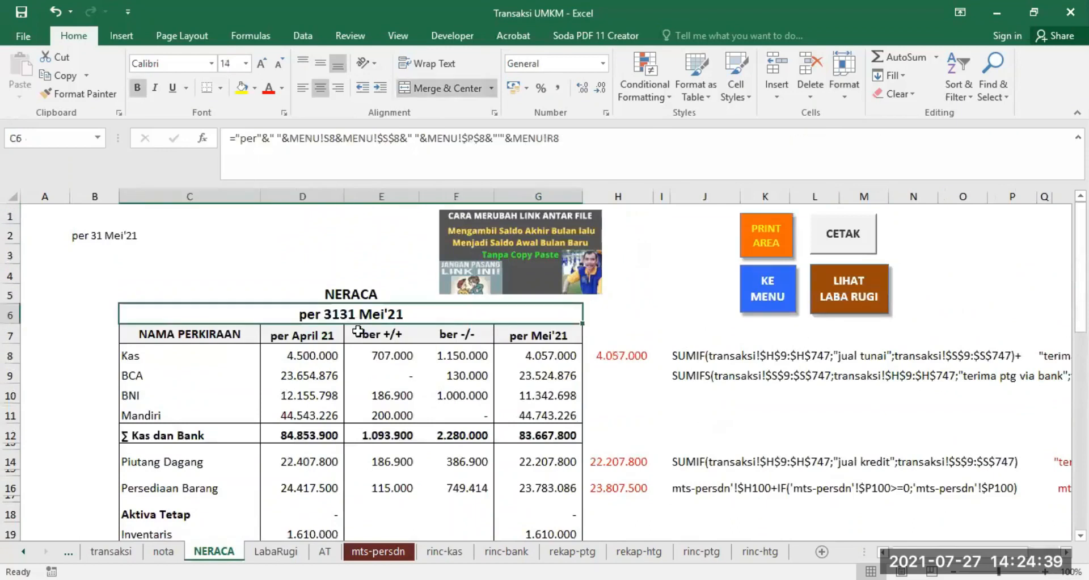
{"action": "left_click", "coordinate": [583, 552]}
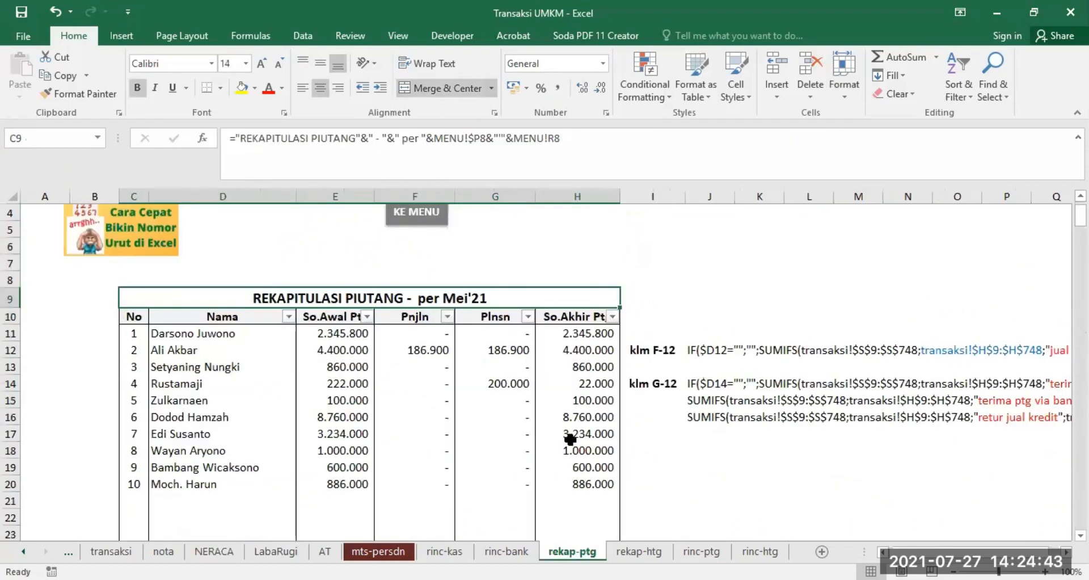
{"action": "scroll", "coordinate": [492, 404], "scroll_direction": "up", "scroll_amount": 1}
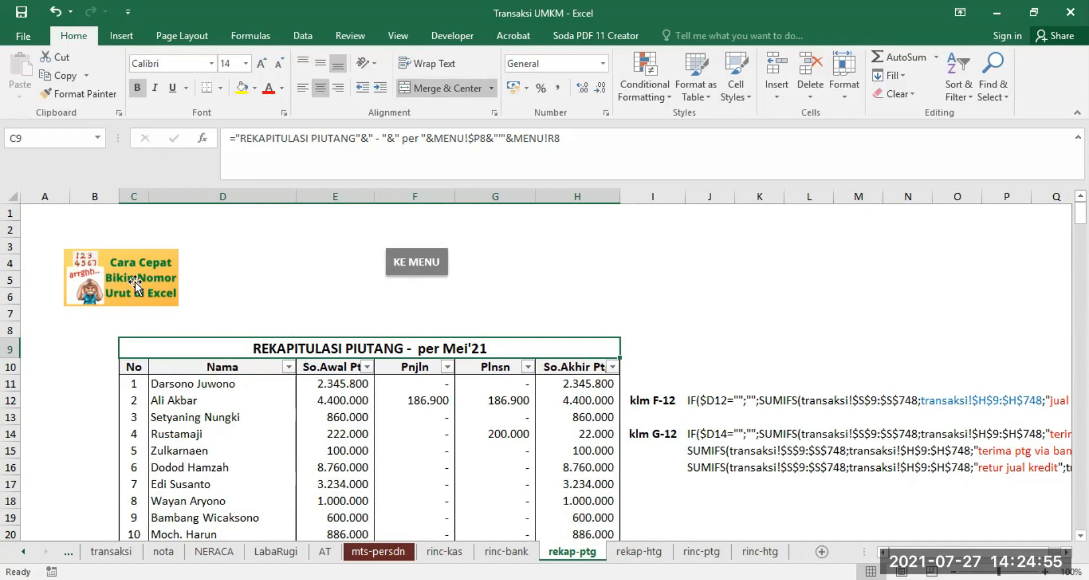
- Examine the formulas of the first No and Nama cells, C11 and D11, in the receivables recap
{"action": "left_click", "coordinate": [137, 383]}
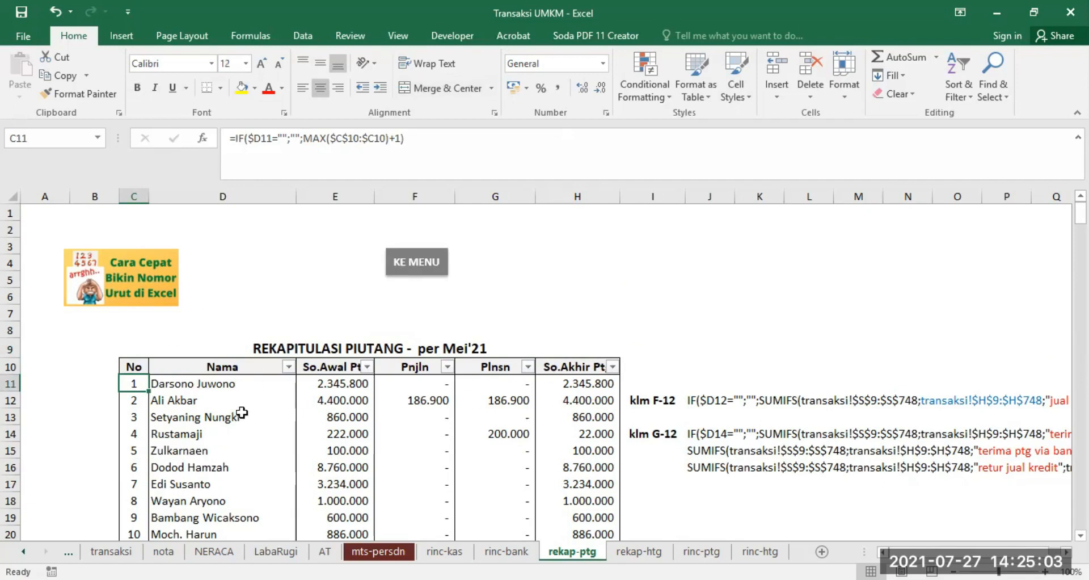
{"action": "left_click", "coordinate": [213, 385]}
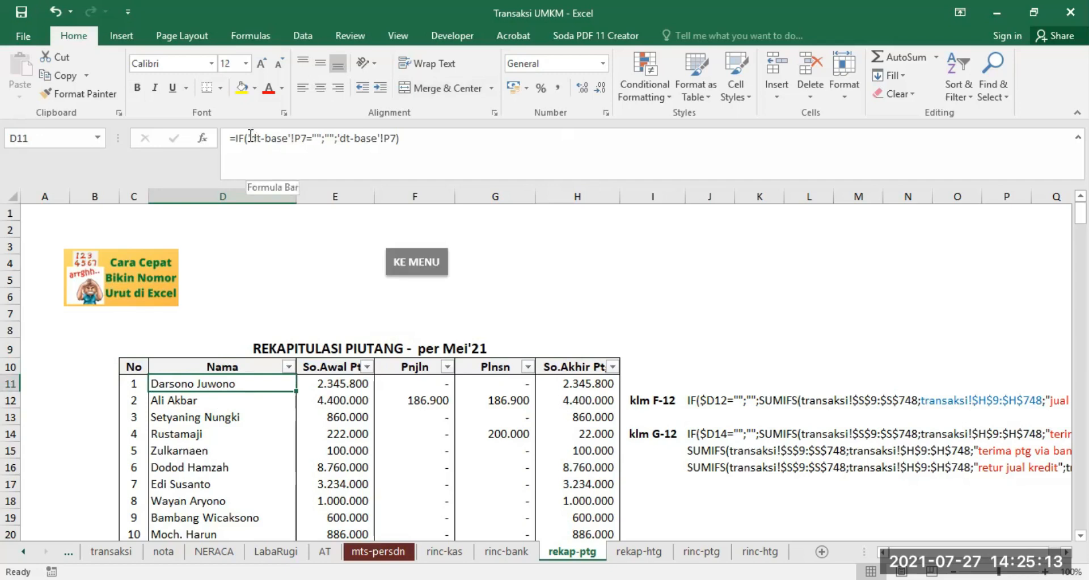
{"action": "left_click_drag", "start_coordinate": [251, 136], "coordinate": [302, 135]}
{"action": "key", "text": "Escape"}
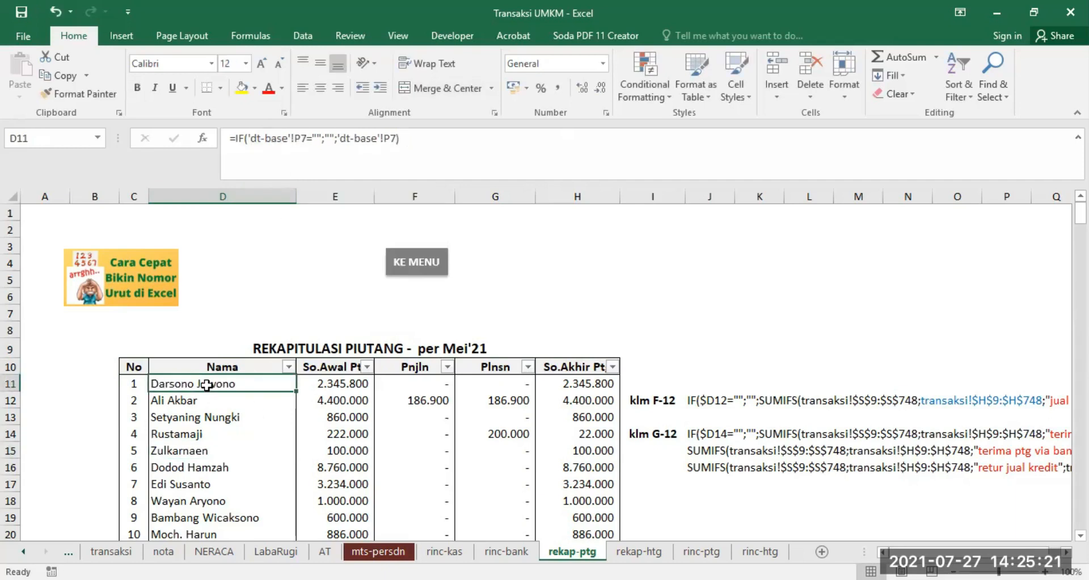
- Begin a new IF formula in D11 whose logical test refers to customer cell P7 on the dt-base sheet
{"action": "type", "text": "="}
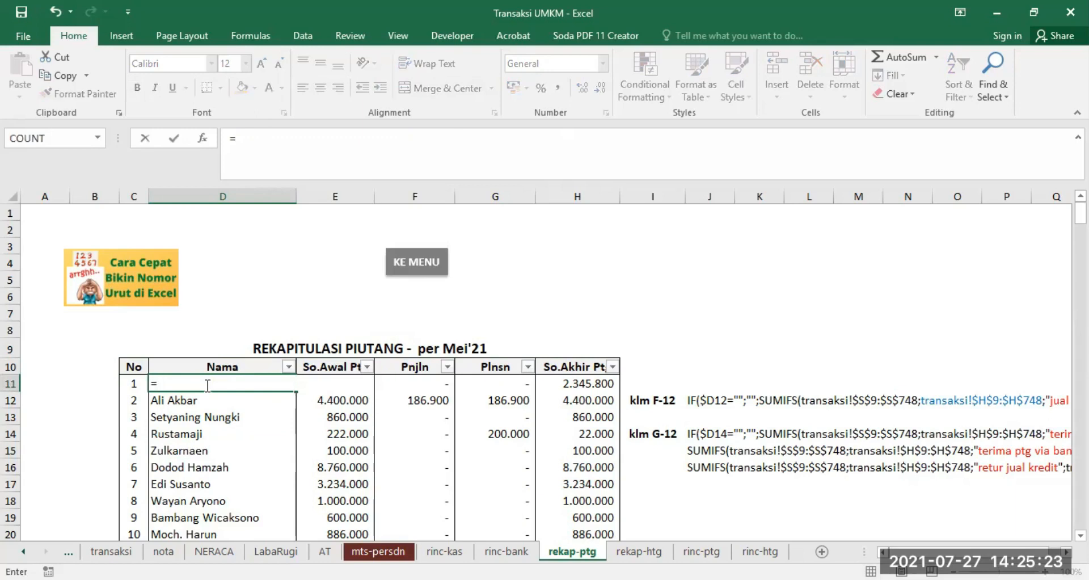
{"action": "type", "text": "I"}
{"action": "key", "text": "Tab"}
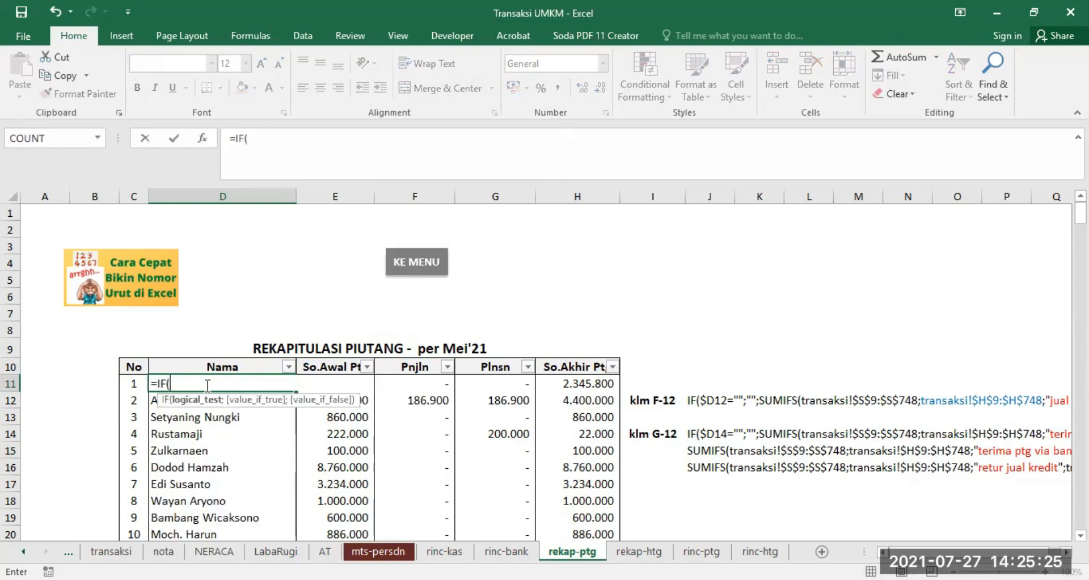
{"action": "left_click", "coordinate": [23, 550]}
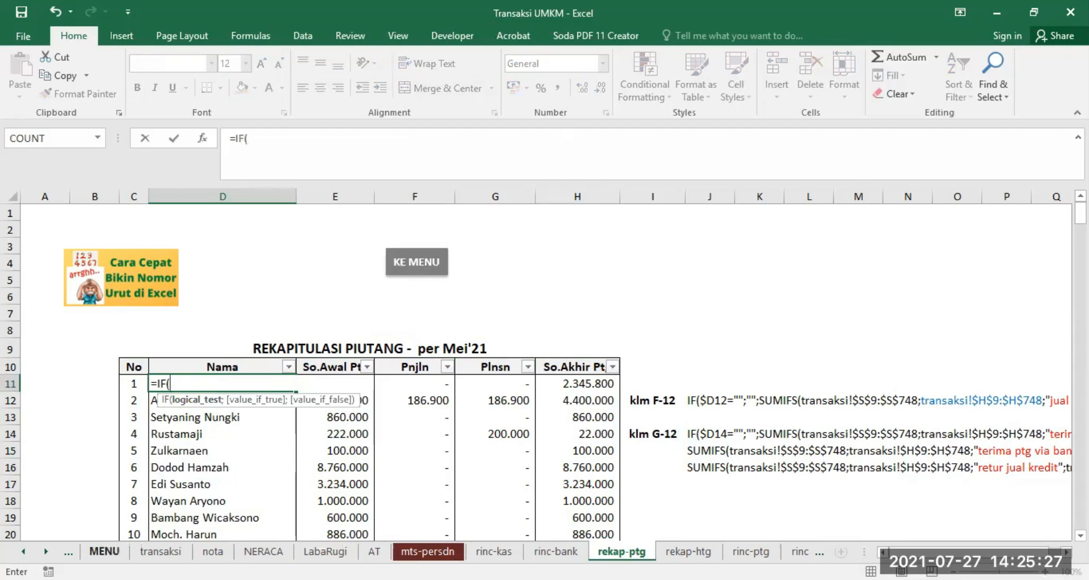
{"action": "left_click", "coordinate": [23, 550]}
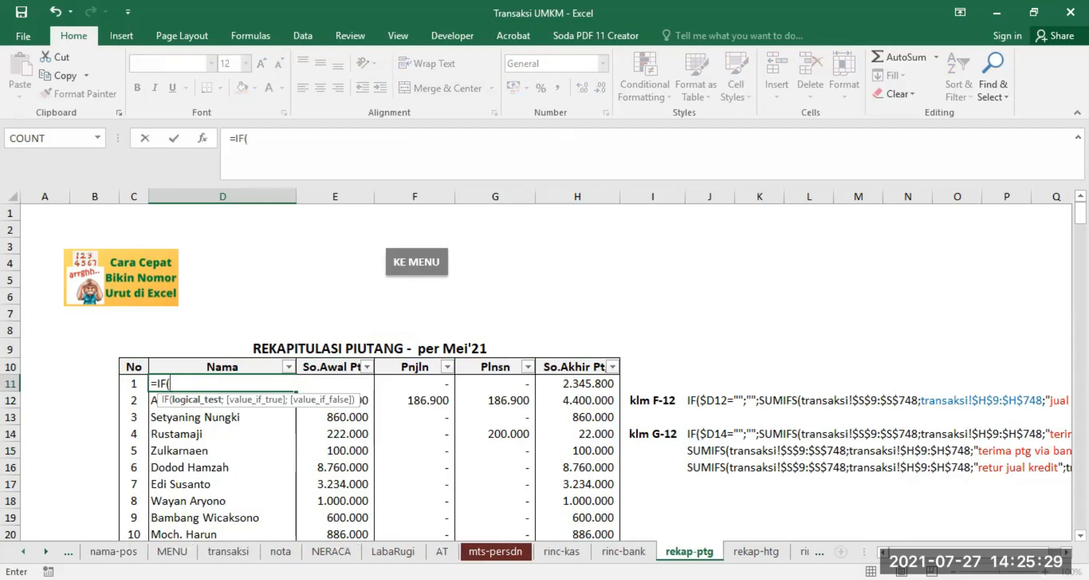
{"action": "left_click", "coordinate": [23, 551]}
{"action": "left_click", "coordinate": [23, 551]}
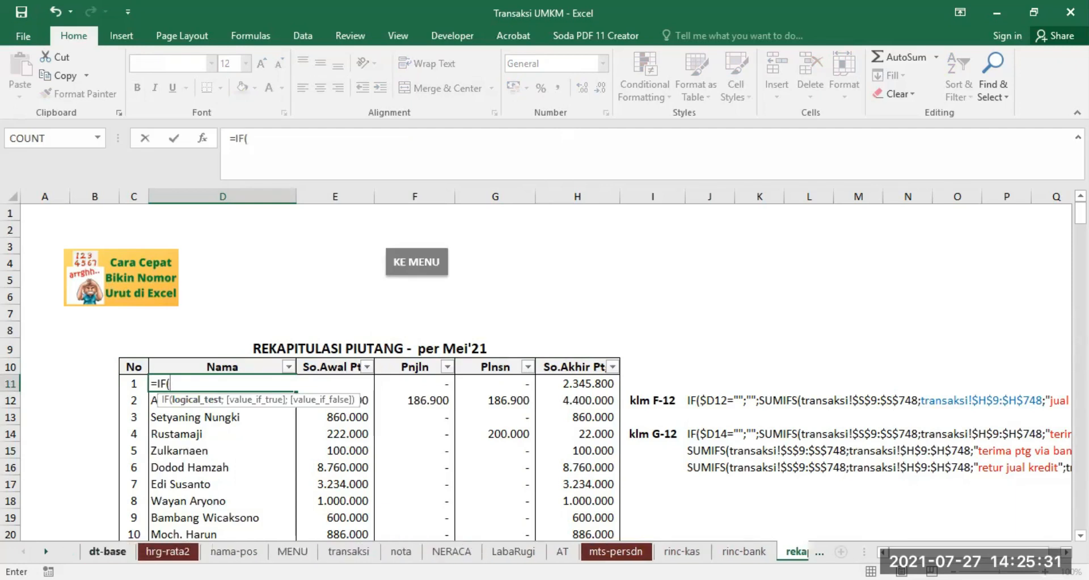
{"action": "left_click", "coordinate": [107, 551]}
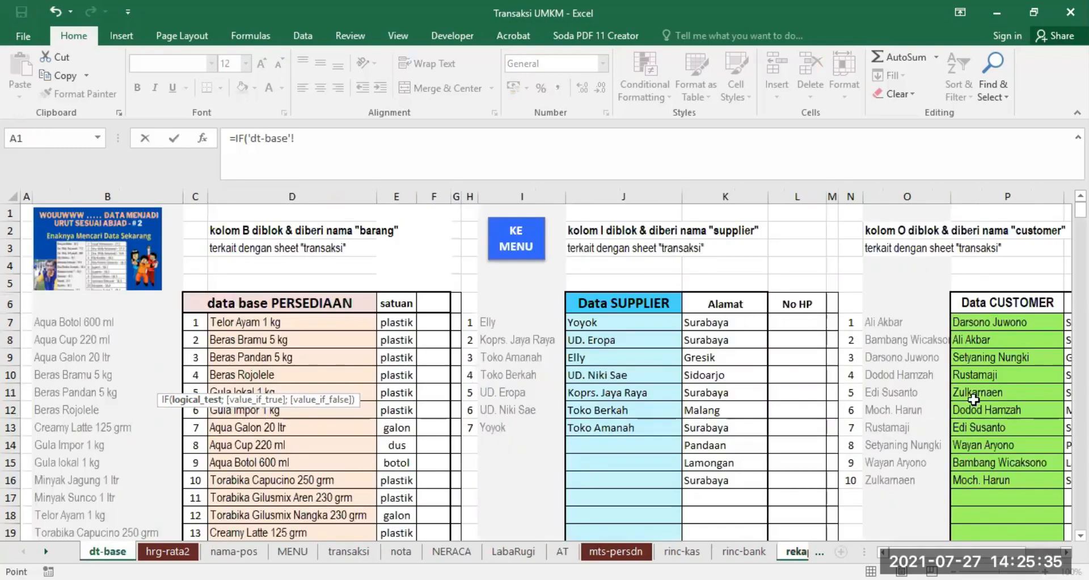
{"action": "scroll", "coordinate": [821, 323], "scroll_direction": "right", "scroll_amount": 2}
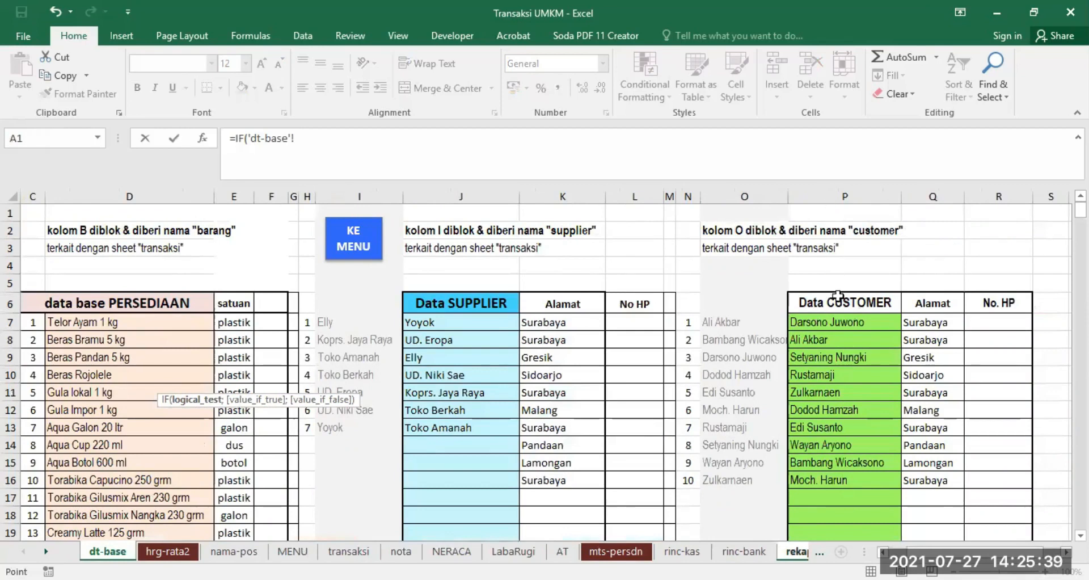
{"action": "left_click", "coordinate": [824, 323]}
- Complete the D11 formula as =IF('dt-base'!P7="";"";'dt-base'!P7) and enter it
{"action": "left_click", "coordinate": [340, 137]}
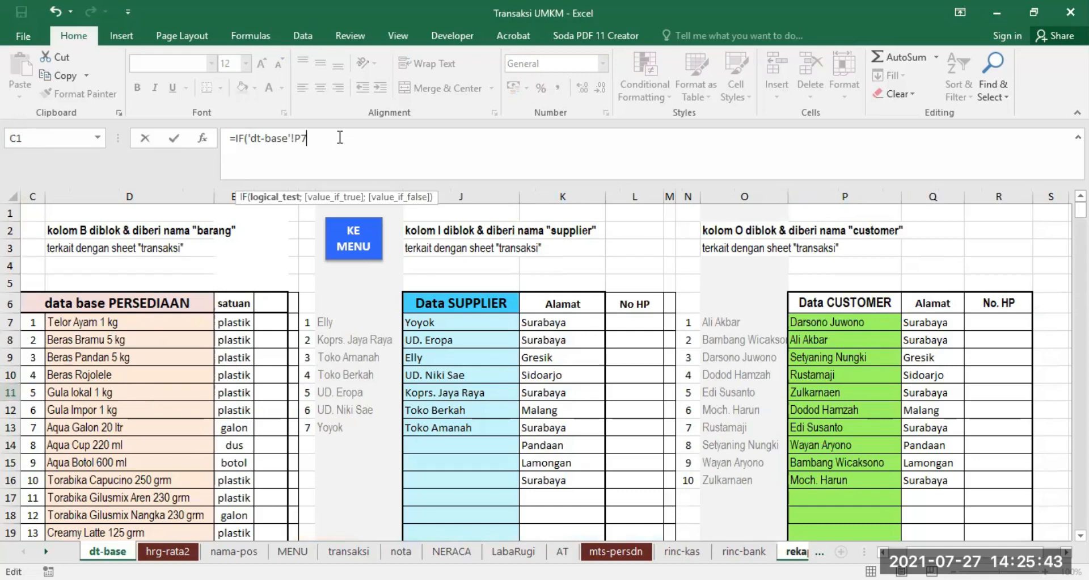
{"action": "type", "text": "=\"\";\"\""}
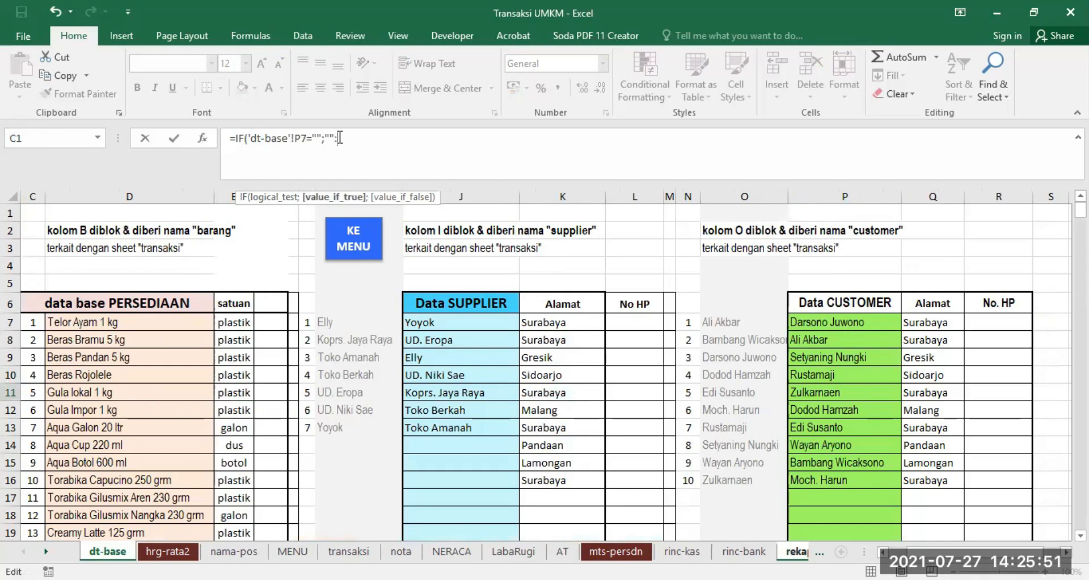
{"action": "type", "text": ";"}
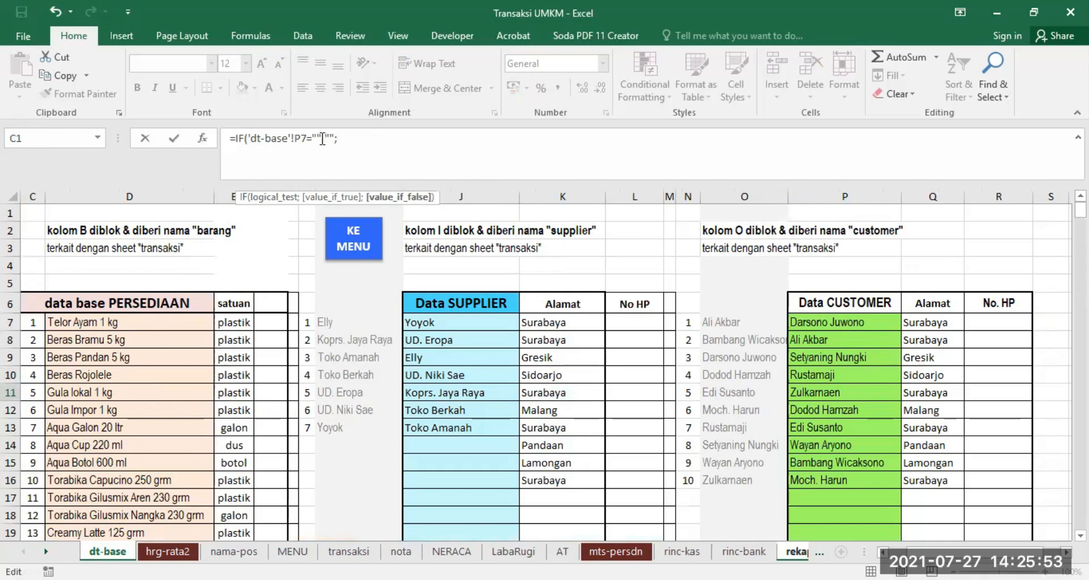
{"action": "left_click", "coordinate": [825, 321]}
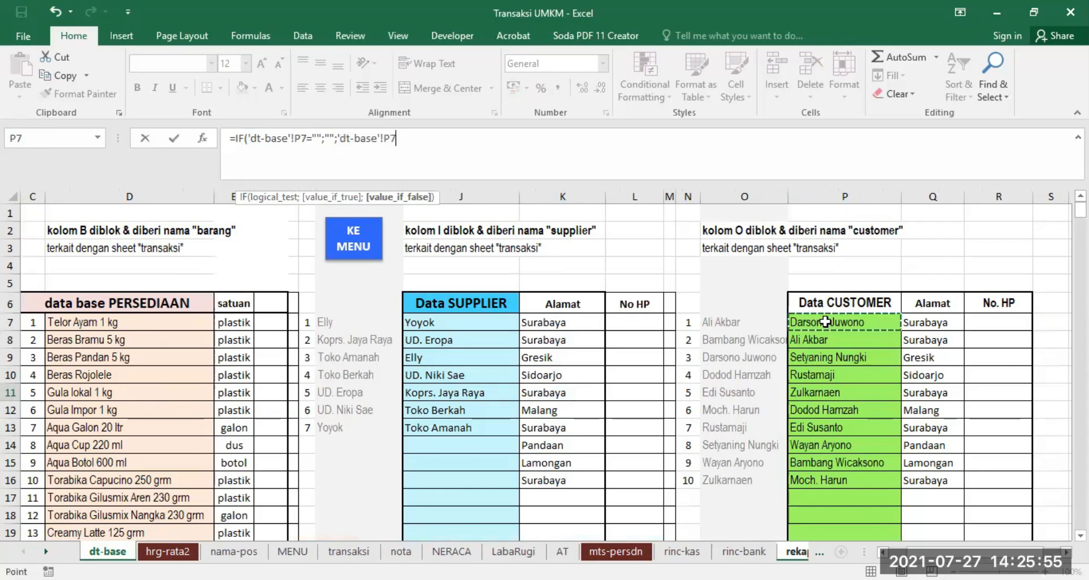
{"action": "key", "text": "Return"}
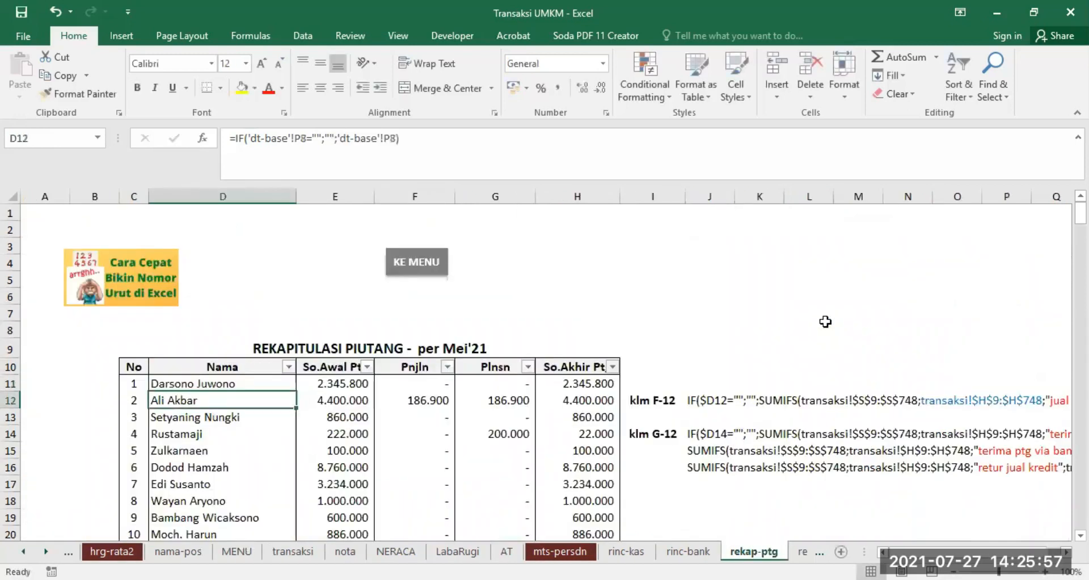
- Review the D11 name formula, the rows below it and the opening balance formula in E11
{"action": "left_click", "coordinate": [216, 383]}
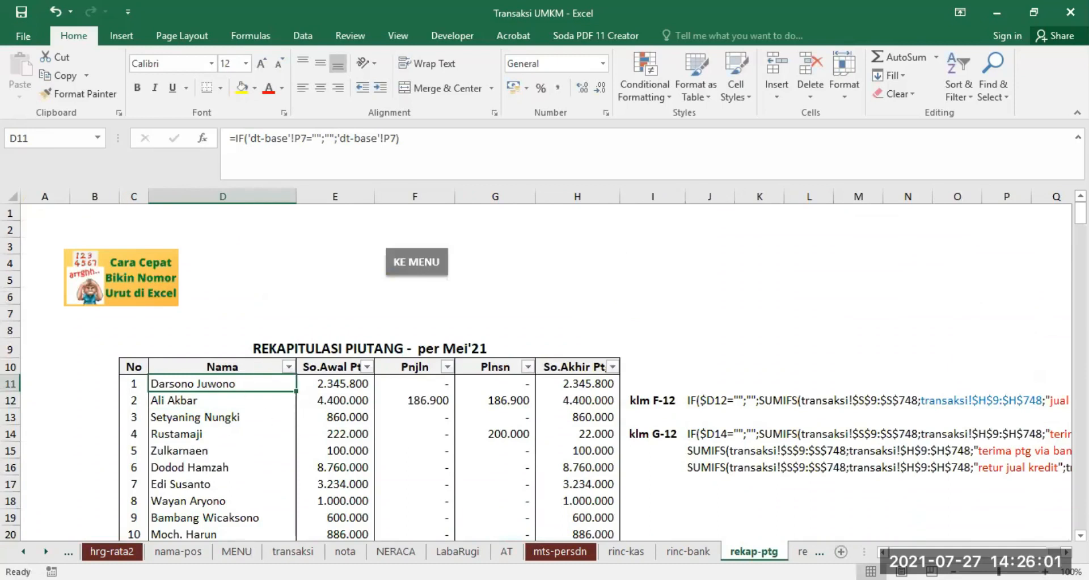
{"action": "scroll", "coordinate": [292, 479], "scroll_direction": "down", "scroll_amount": 5}
{"action": "scroll", "coordinate": [293, 479], "scroll_direction": "up", "scroll_amount": 5}
{"action": "left_click", "coordinate": [336, 386]}
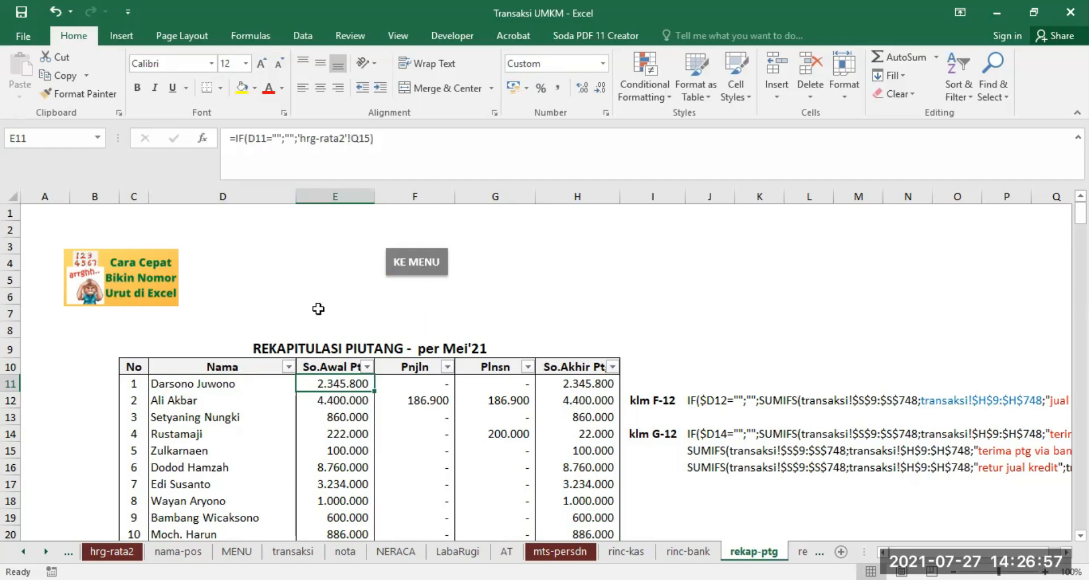
- Clear the name formula in D11 of the receivables recap and undo the deletion
{"action": "left_click", "coordinate": [222, 384]}
{"action": "key", "text": "Delete"}
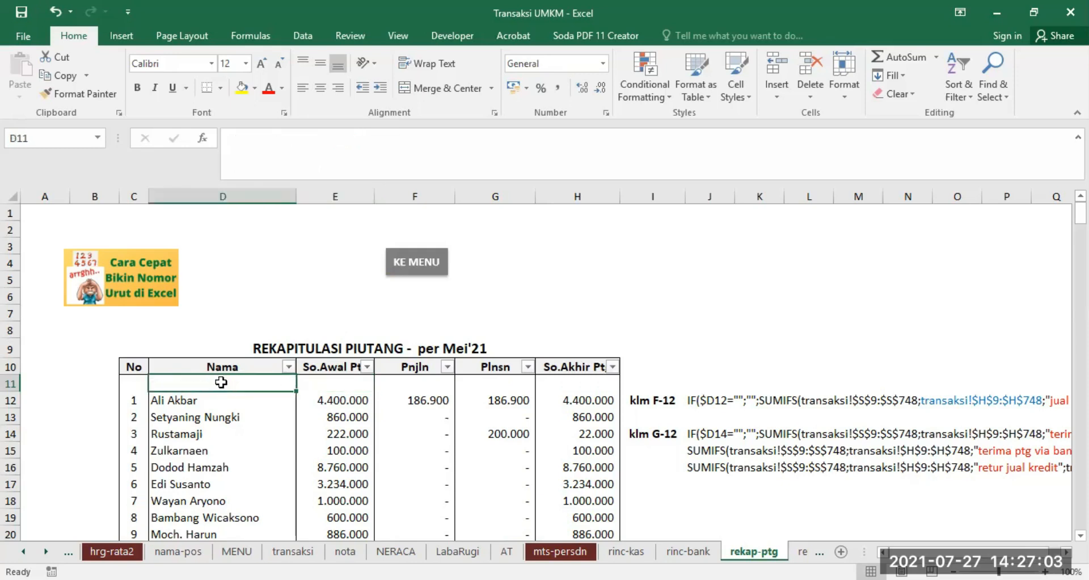
{"action": "left_click", "coordinate": [55, 11]}
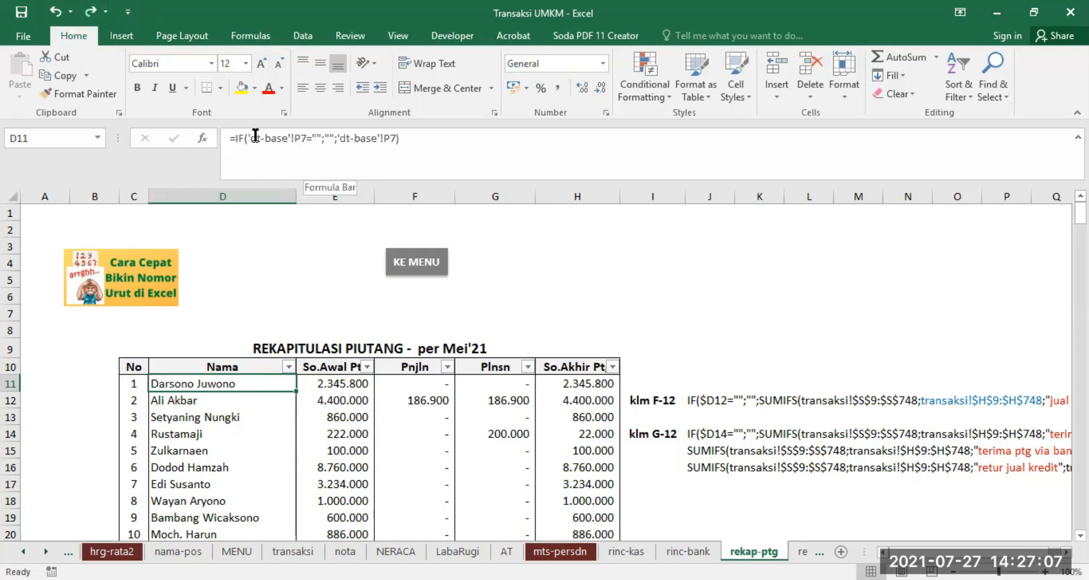
- Examine the opening balance formula in E11 and trace it to its source cell Q15 on the hrg-rata2 sheet
{"action": "left_click", "coordinate": [355, 378]}
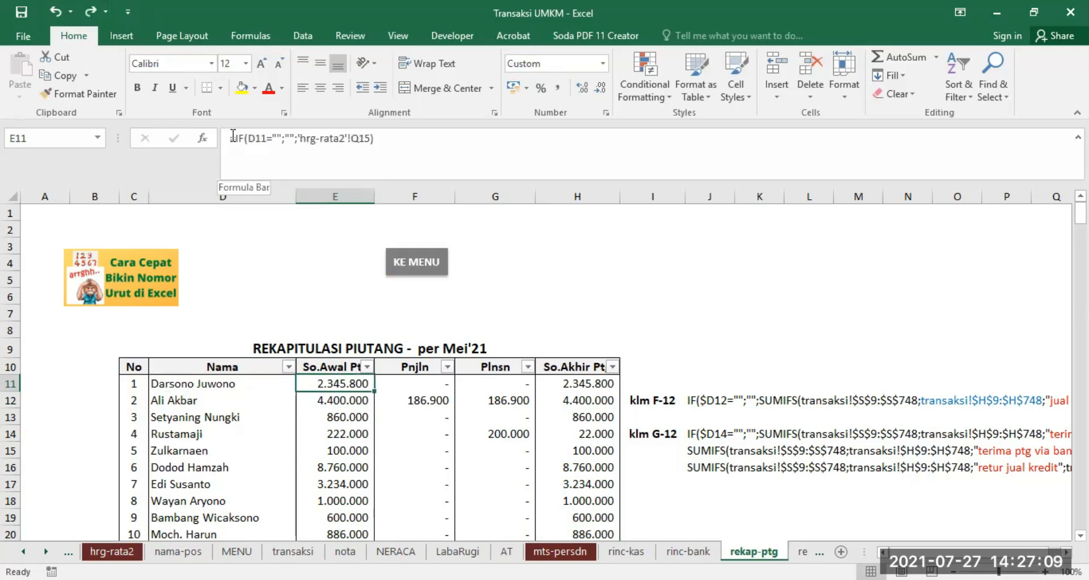
{"action": "key", "text": "F2"}
{"action": "left_click_drag", "start_coordinate": [234, 138], "coordinate": [295, 139]}
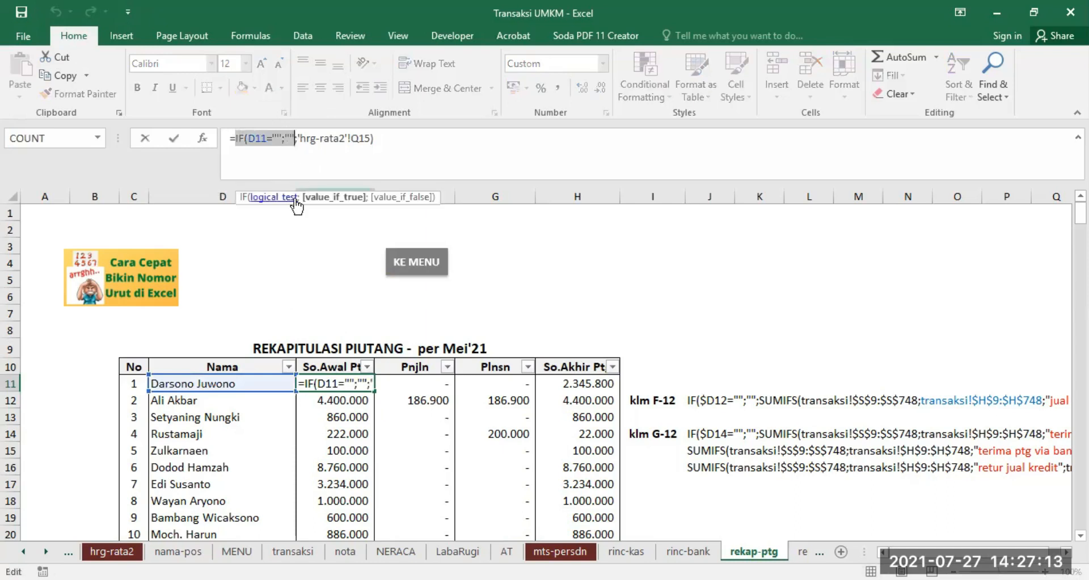
{"action": "key", "text": "Escape"}
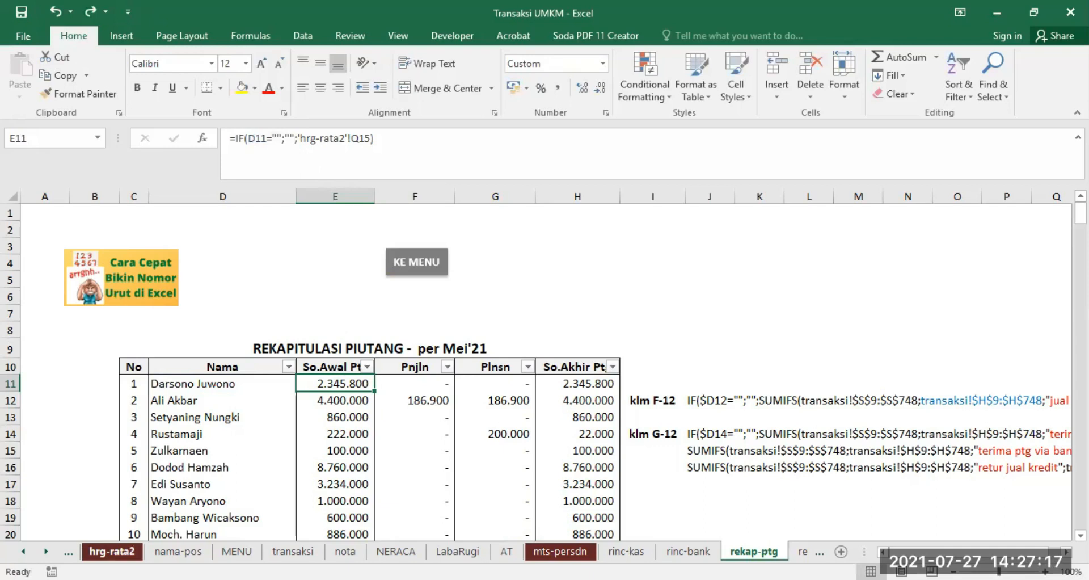
{"action": "left_click", "coordinate": [130, 553]}
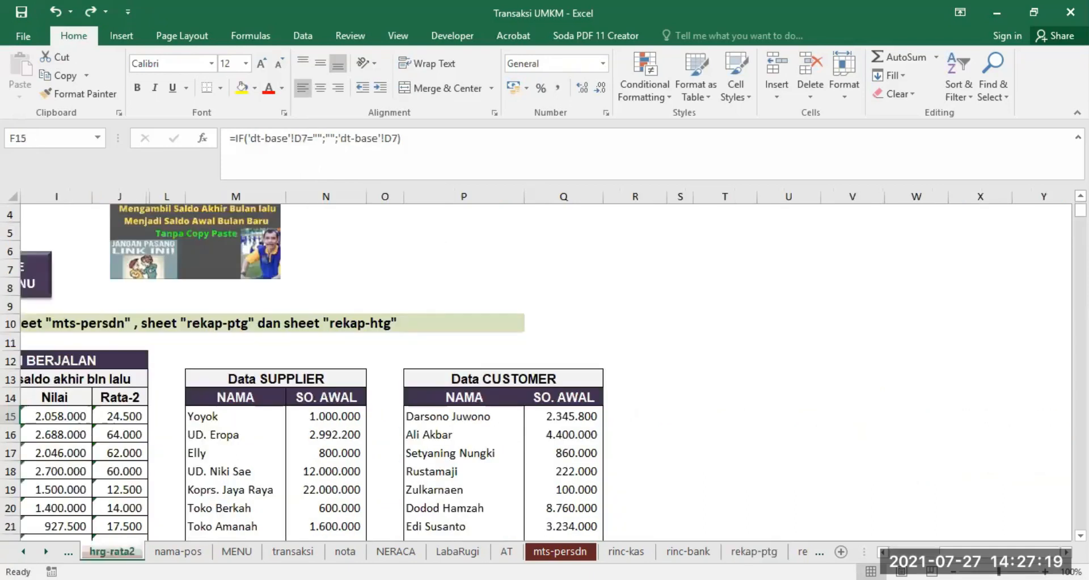
{"action": "left_click", "coordinate": [566, 414]}
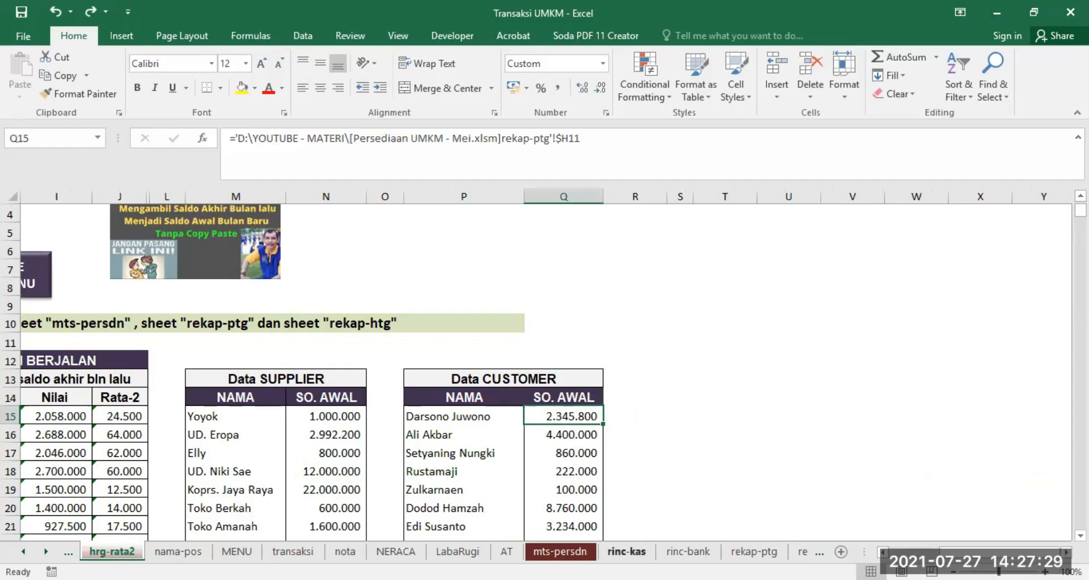
{"action": "left_click", "coordinate": [753, 550]}
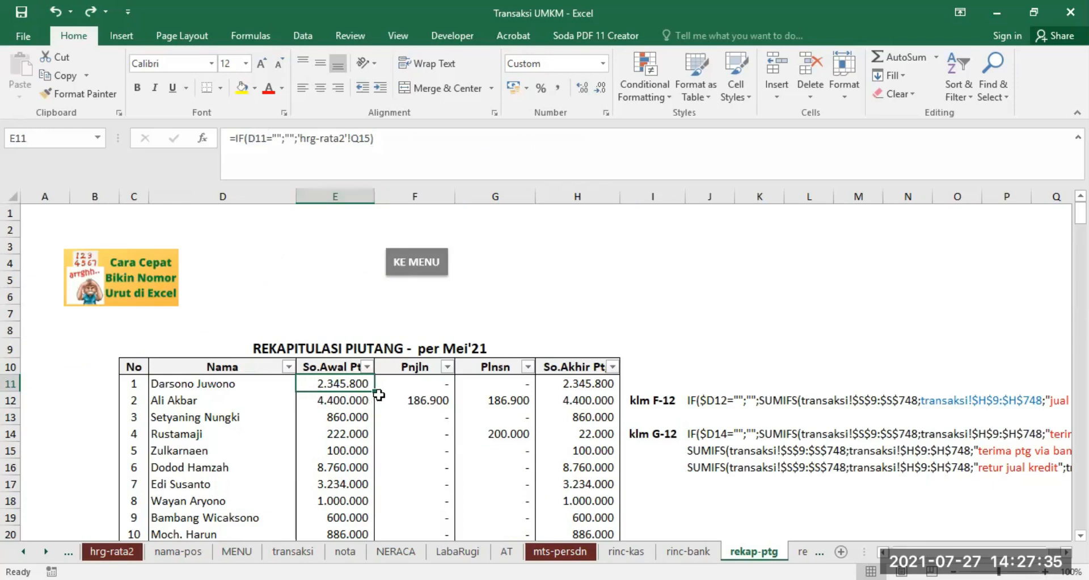
- Look over the opening balance column of the receivables recap from E11 down to row 66 and return to E11
{"action": "scroll", "coordinate": [378, 395], "scroll_direction": "down", "scroll_amount": 1}
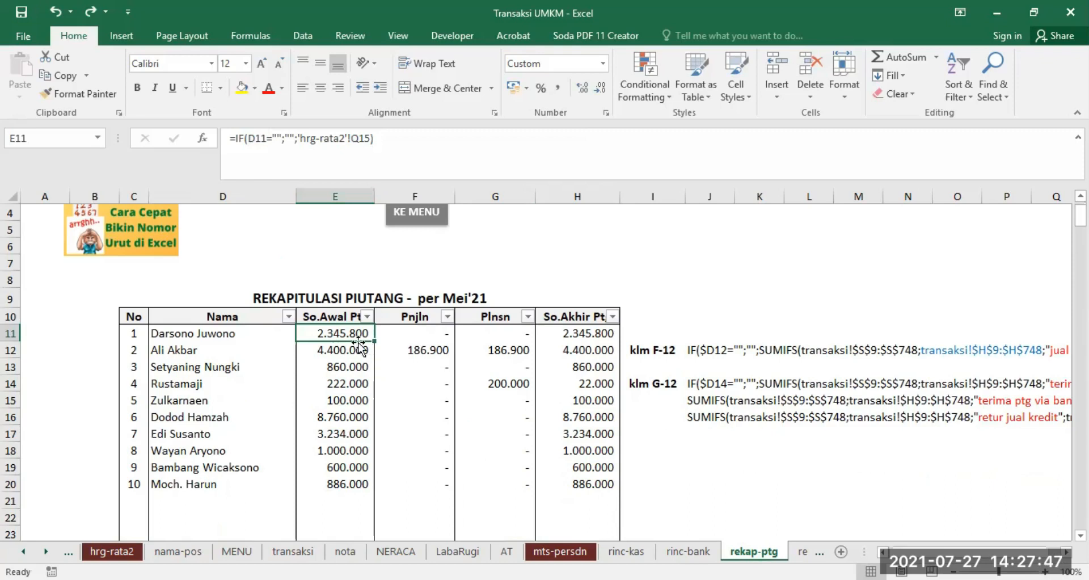
{"action": "left_click_drag", "start_coordinate": [346, 329], "coordinate": [343, 545]}
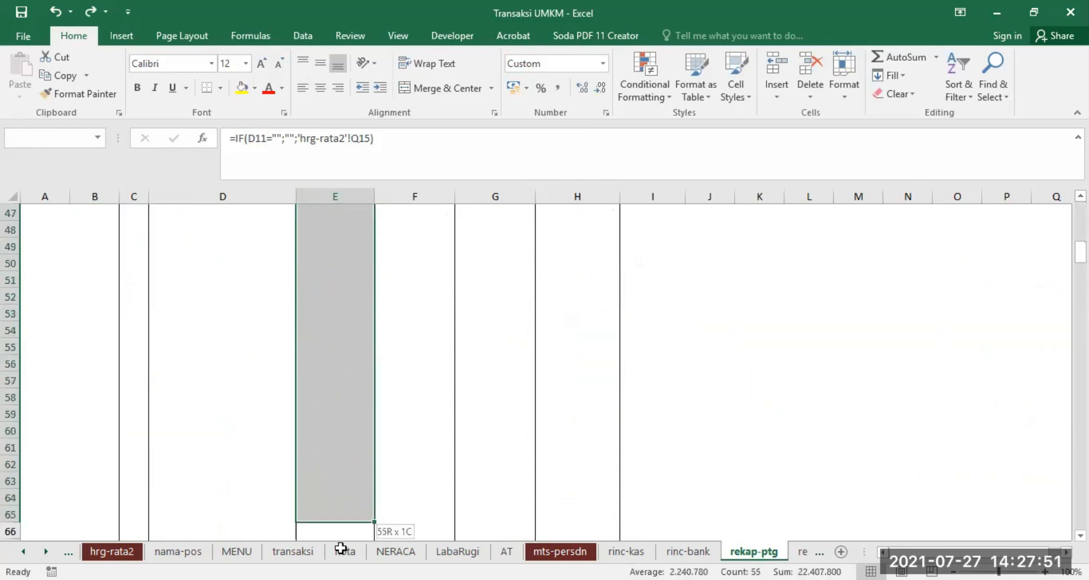
{"action": "scroll", "coordinate": [355, 472], "scroll_direction": "up", "scroll_amount": 5}
{"action": "scroll", "coordinate": [363, 478], "scroll_direction": "up", "scroll_amount": 10}
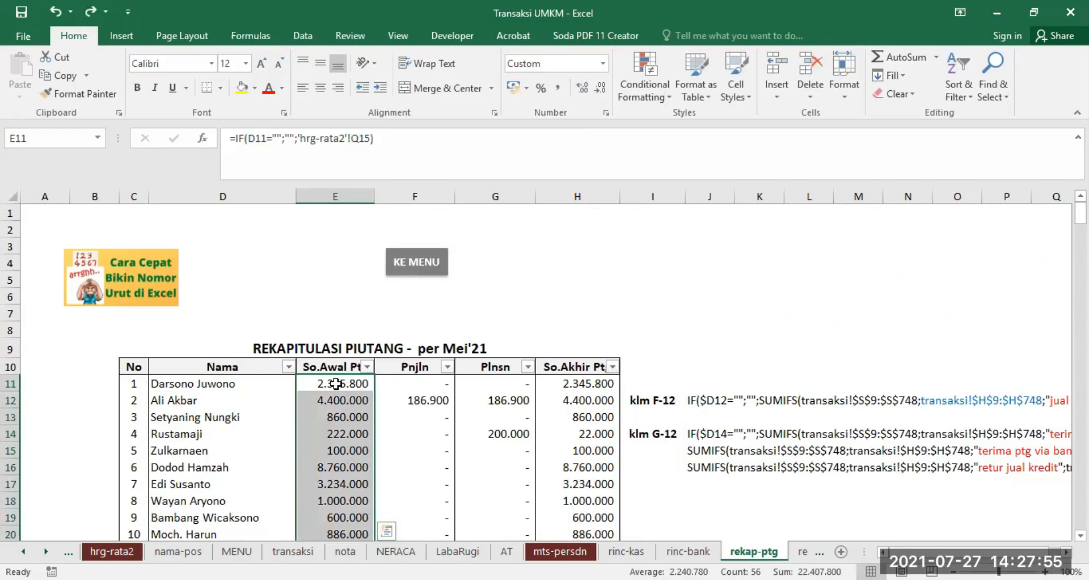
{"action": "left_click", "coordinate": [336, 383]}
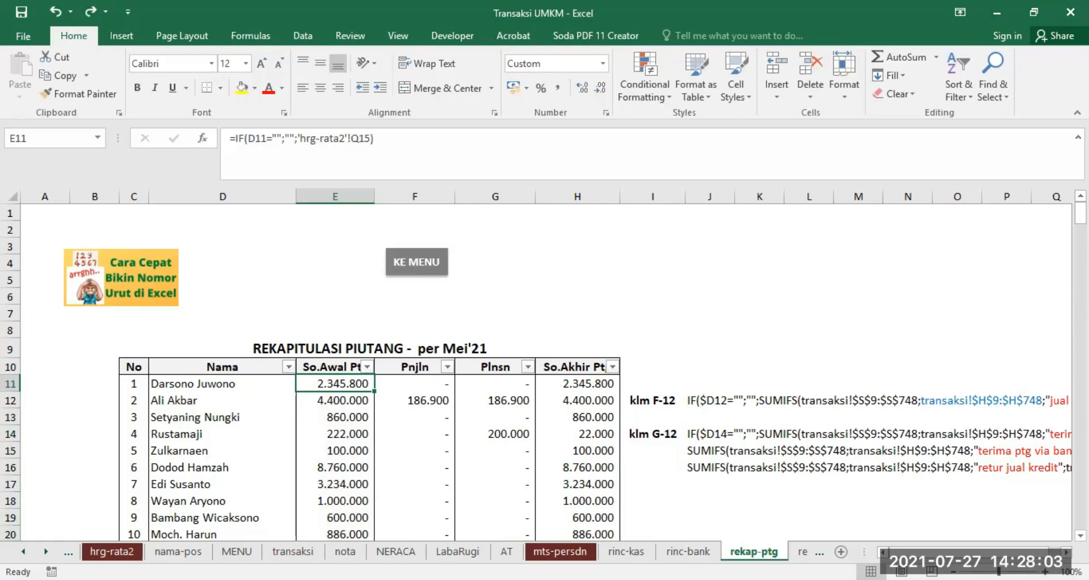
- Examine the supplier name formula in D11 of the rekap-htg sheet and its source supplier list on dt-base
{"action": "left_click", "coordinate": [46, 551]}
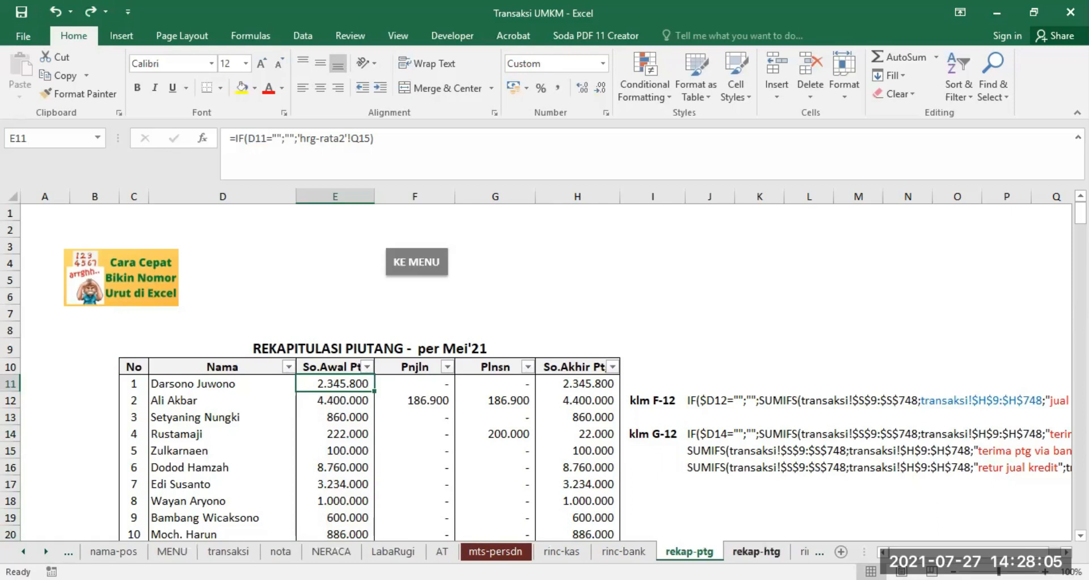
{"action": "left_click", "coordinate": [756, 551]}
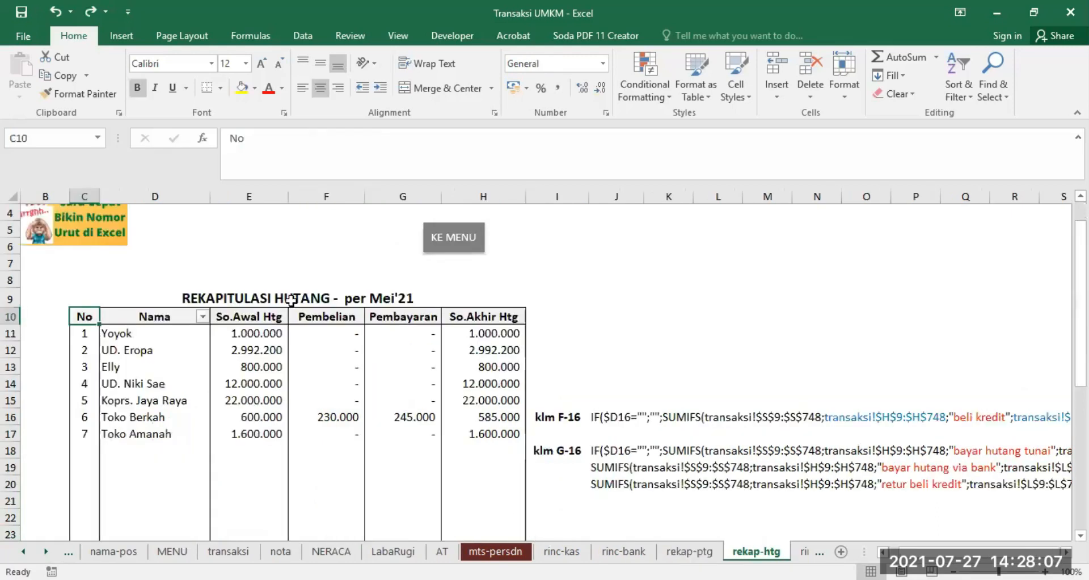
{"action": "left_click", "coordinate": [125, 335]}
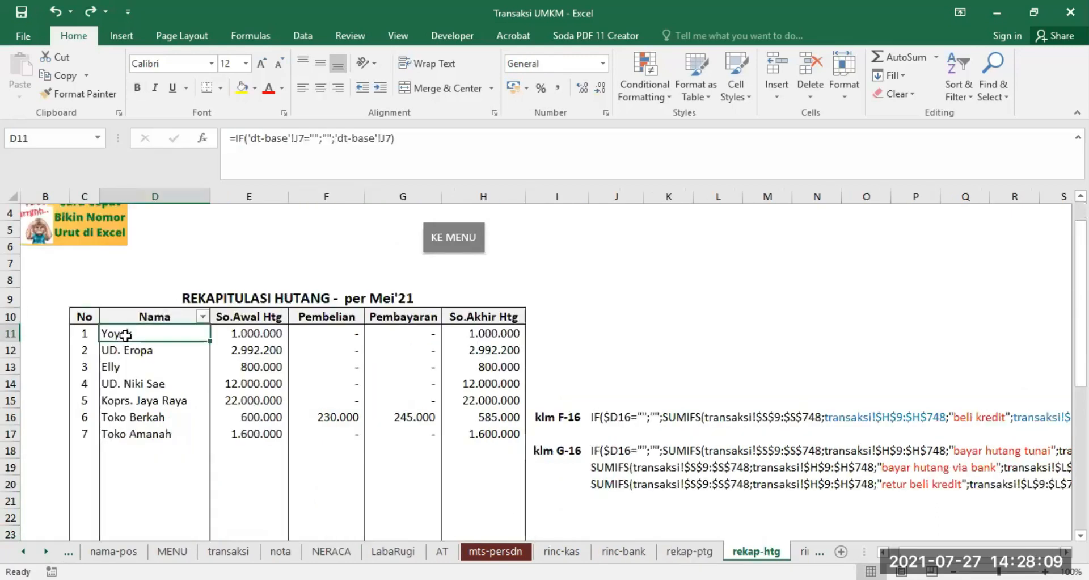
{"action": "left_click", "coordinate": [23, 551]}
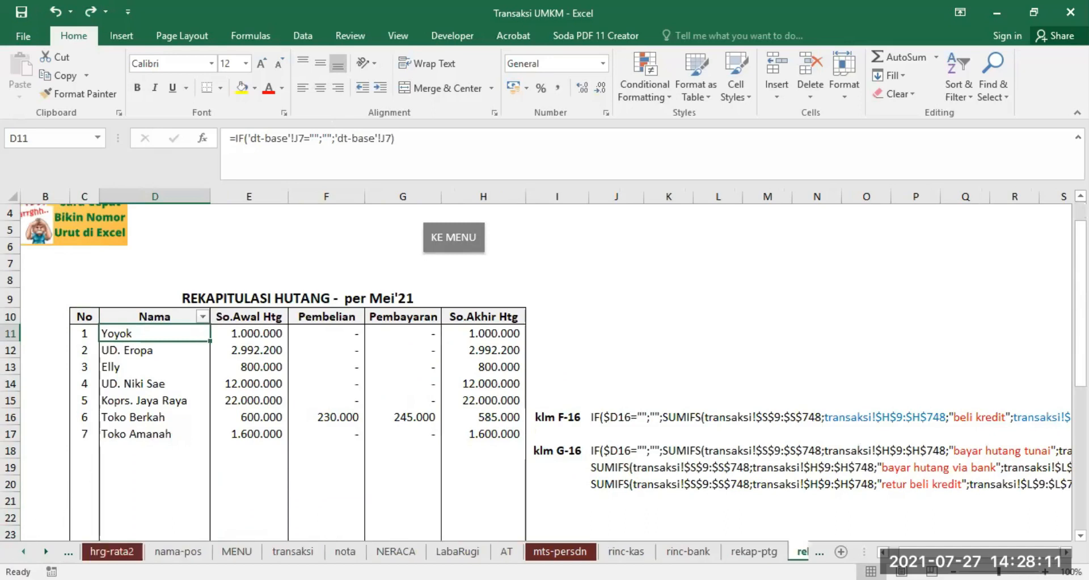
{"action": "left_click", "coordinate": [23, 551]}
{"action": "left_click", "coordinate": [99, 551]}
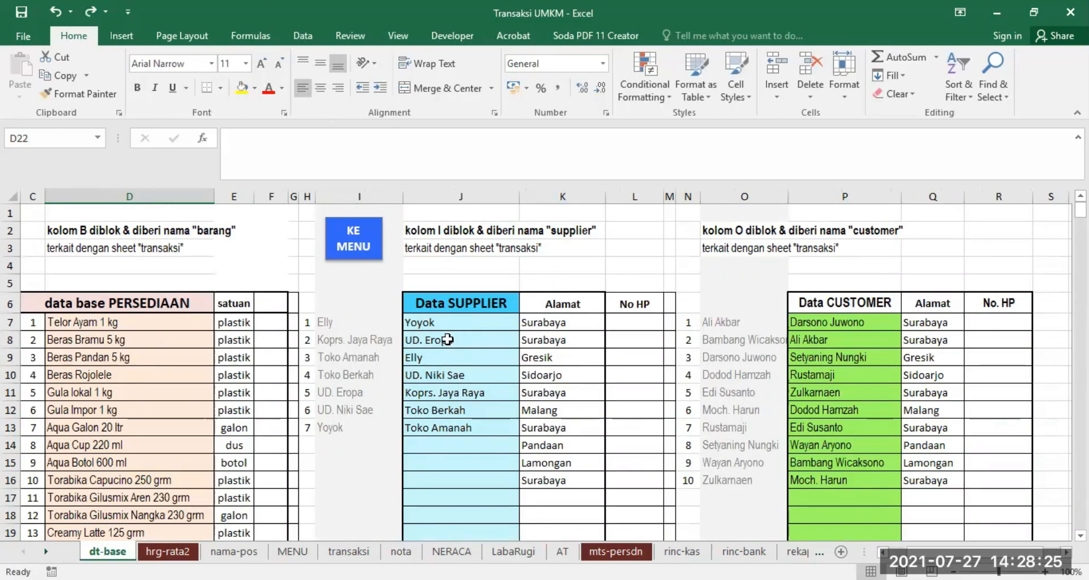
- Compare the supplier opening balance in N15 on hrg-rata2 with the E11 formula on rekap-htg
{"action": "left_click", "coordinate": [173, 550]}
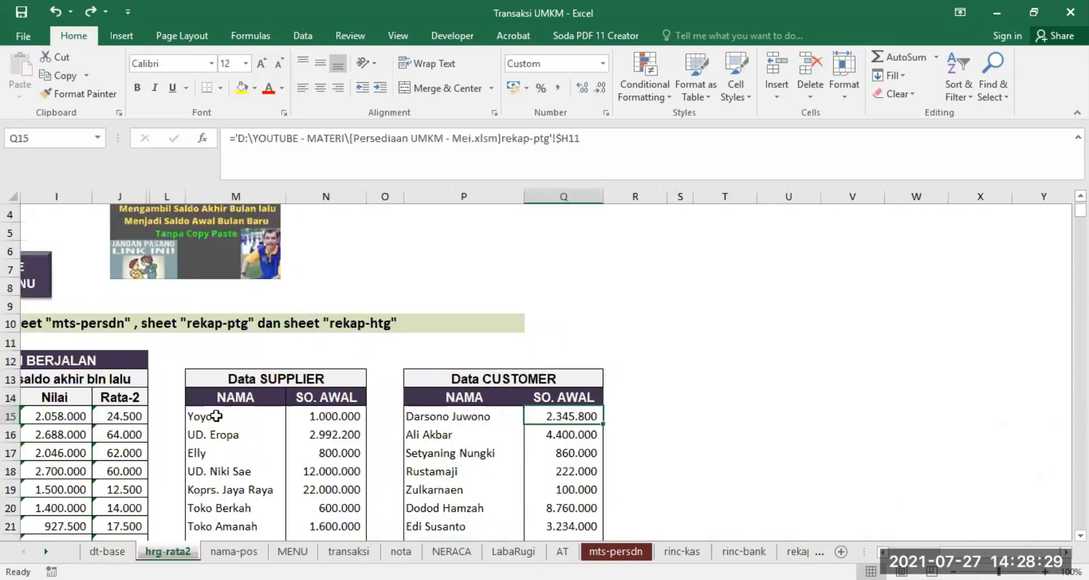
{"action": "left_click", "coordinate": [323, 415]}
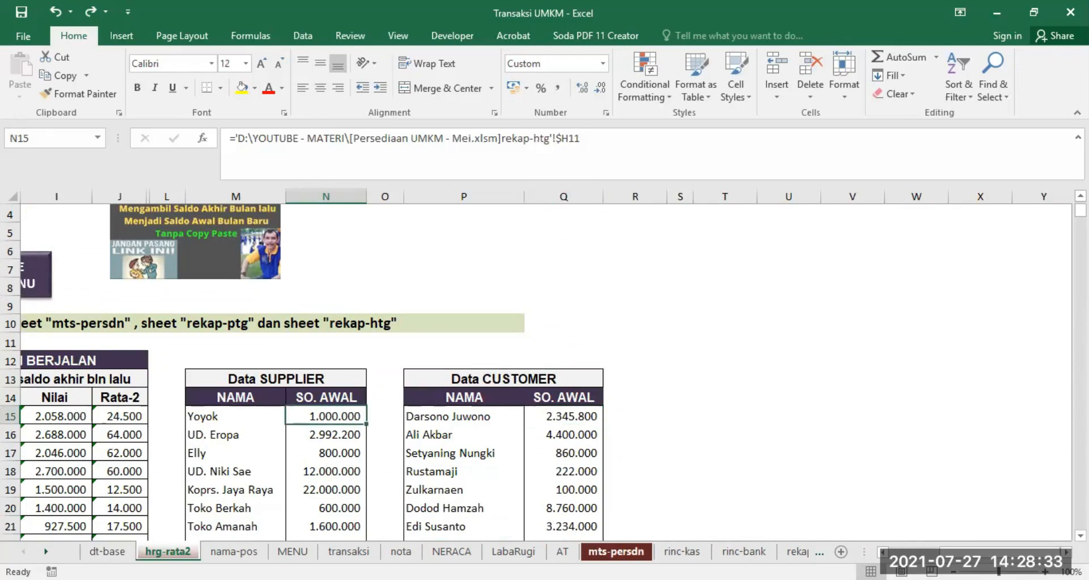
{"action": "left_click", "coordinate": [819, 552]}
{"action": "left_click", "coordinate": [818, 551]}
{"action": "left_click", "coordinate": [769, 552]}
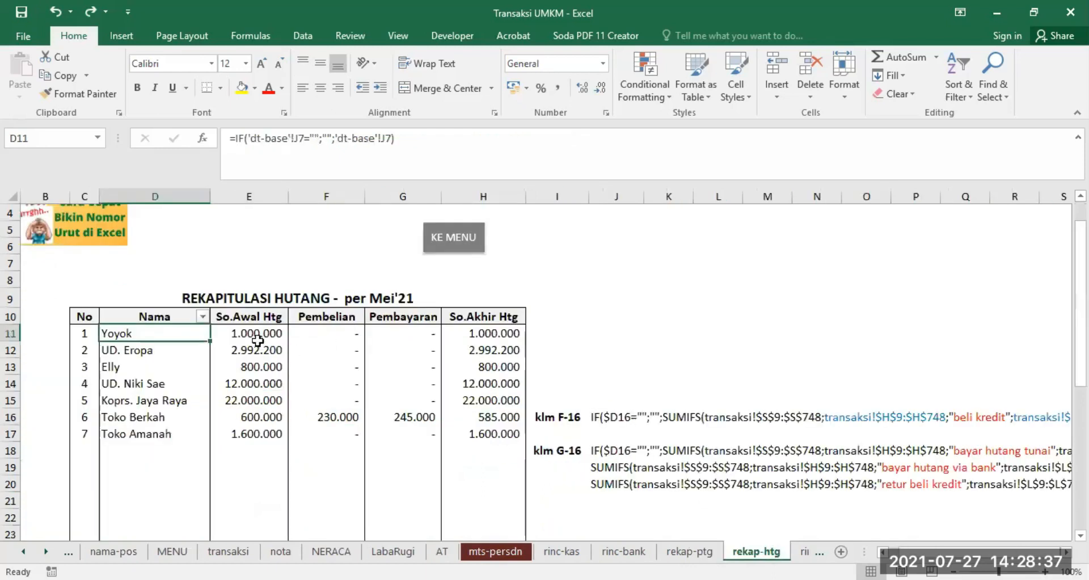
{"action": "left_click", "coordinate": [255, 333]}
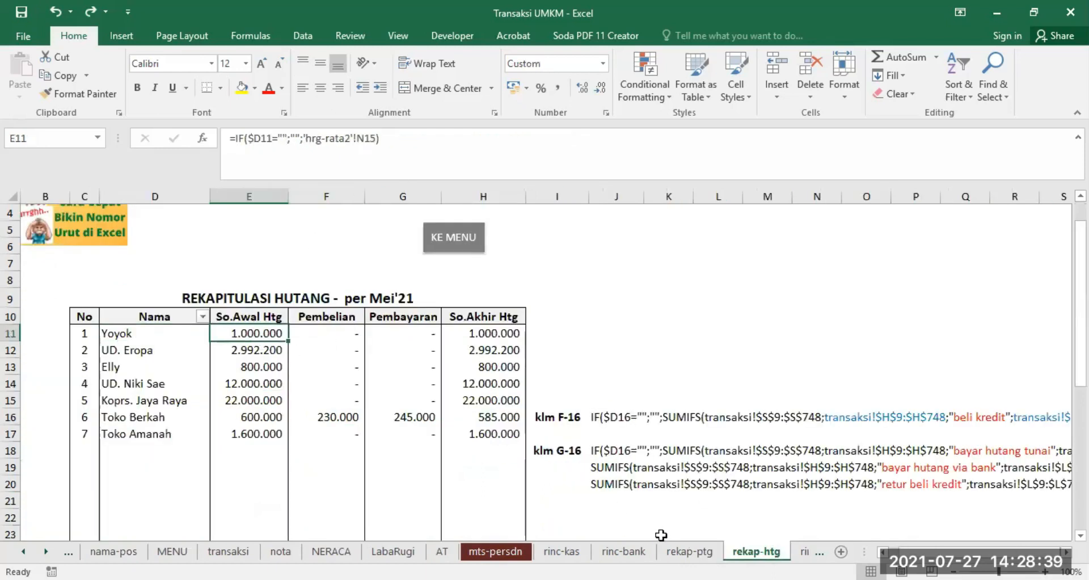
- Return to the rekap-ptg sheet and point out its sales, payment and closing balance columns F, G and H
{"action": "left_click", "coordinate": [688, 552]}
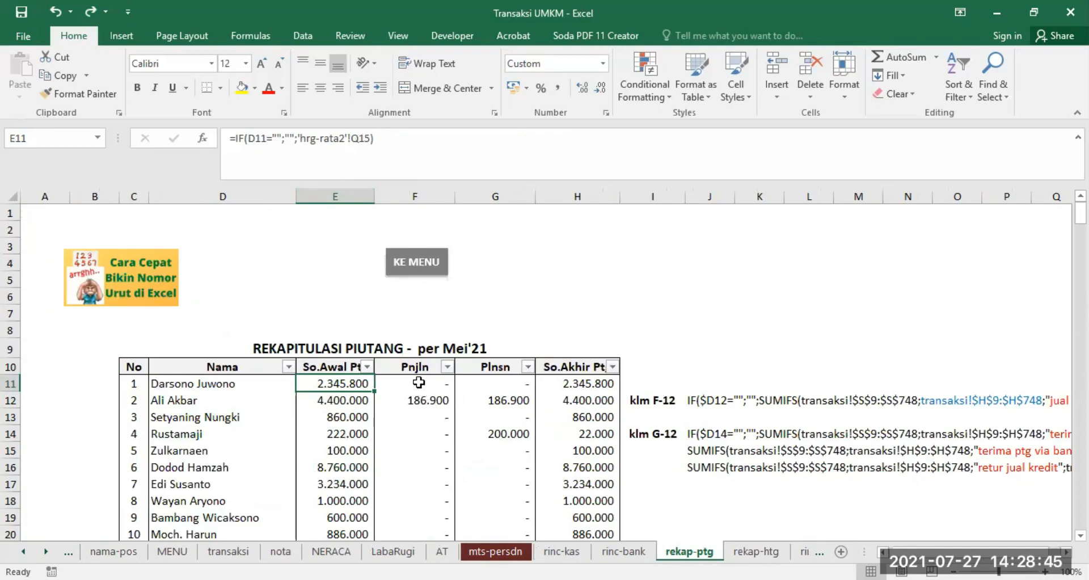
{"action": "left_click", "coordinate": [426, 196]}
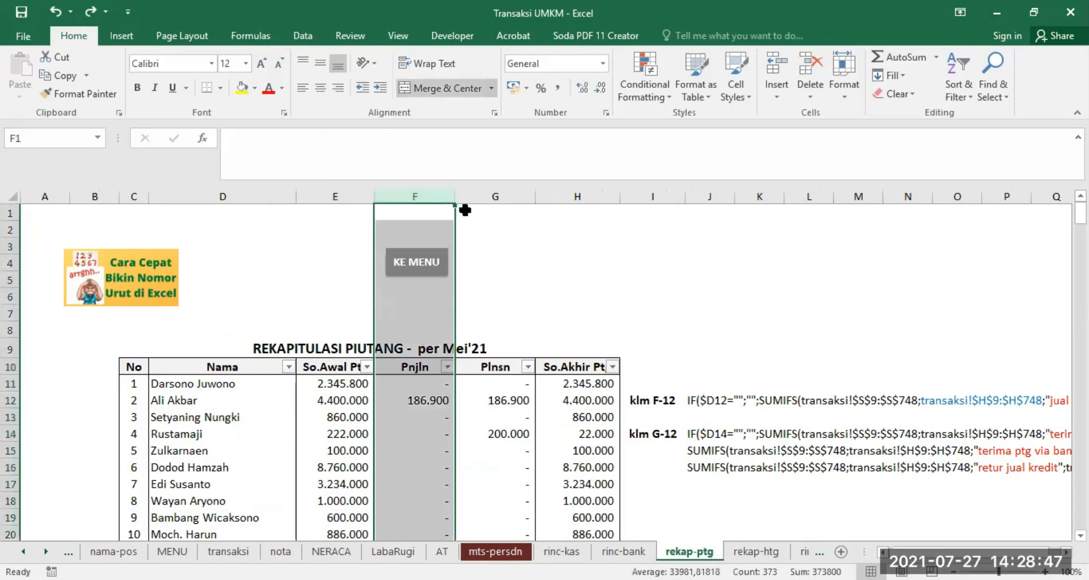
{"action": "left_click", "coordinate": [492, 195]}
{"action": "left_click", "coordinate": [573, 194]}
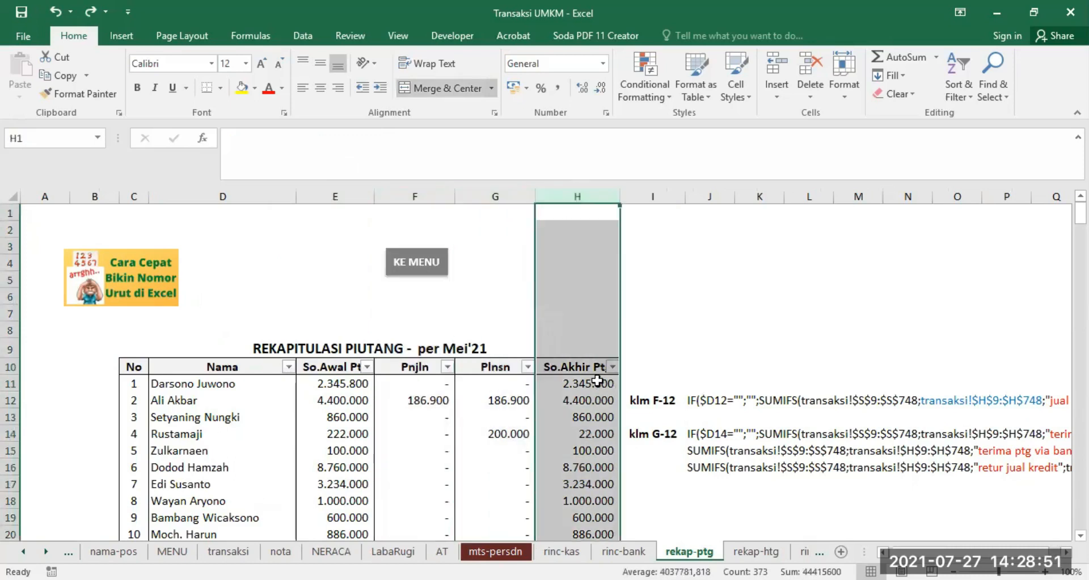
- Rename the receivables recap headers in F10 and G10 as "Ber +/+" and "Ber -/-"
{"action": "left_click", "coordinate": [420, 371]}
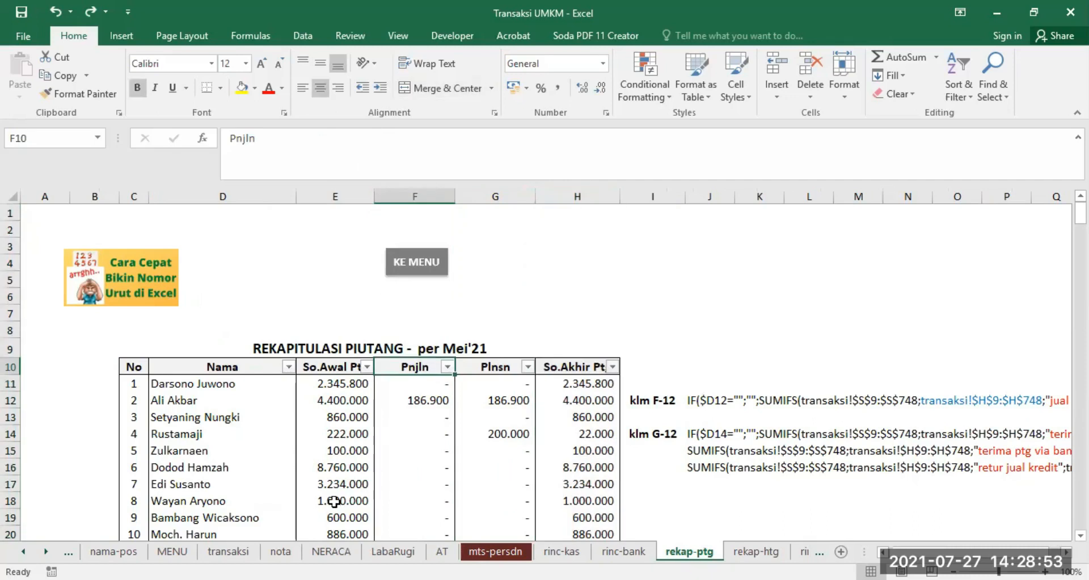
{"action": "type", "text": "Ber"}
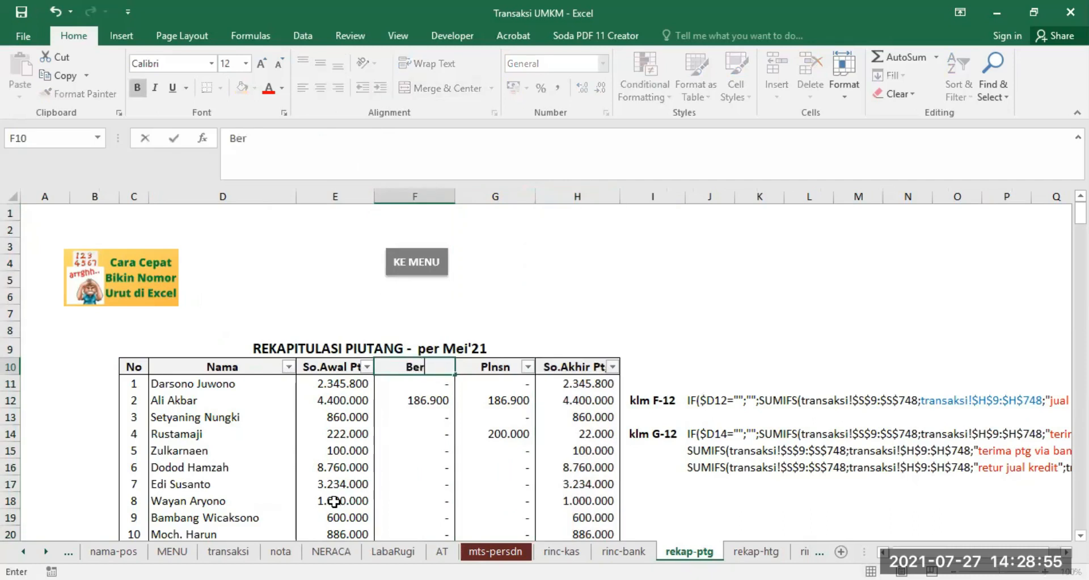
{"action": "type", "text": " +/+"}
{"action": "key", "text": "Tab"}
{"action": "type", "text": "Ber -/-"}
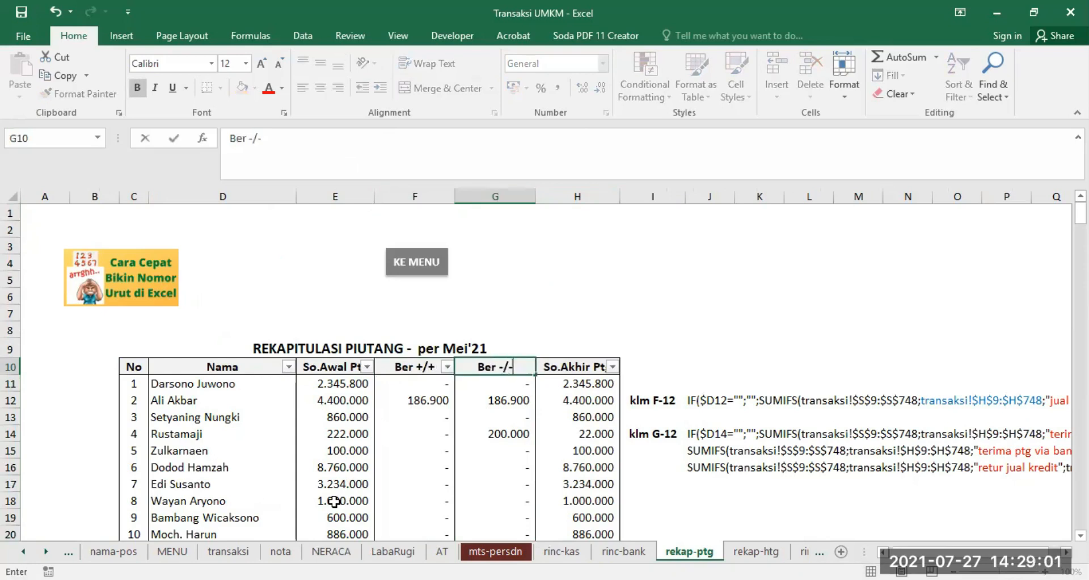
{"action": "key", "text": "Return"}
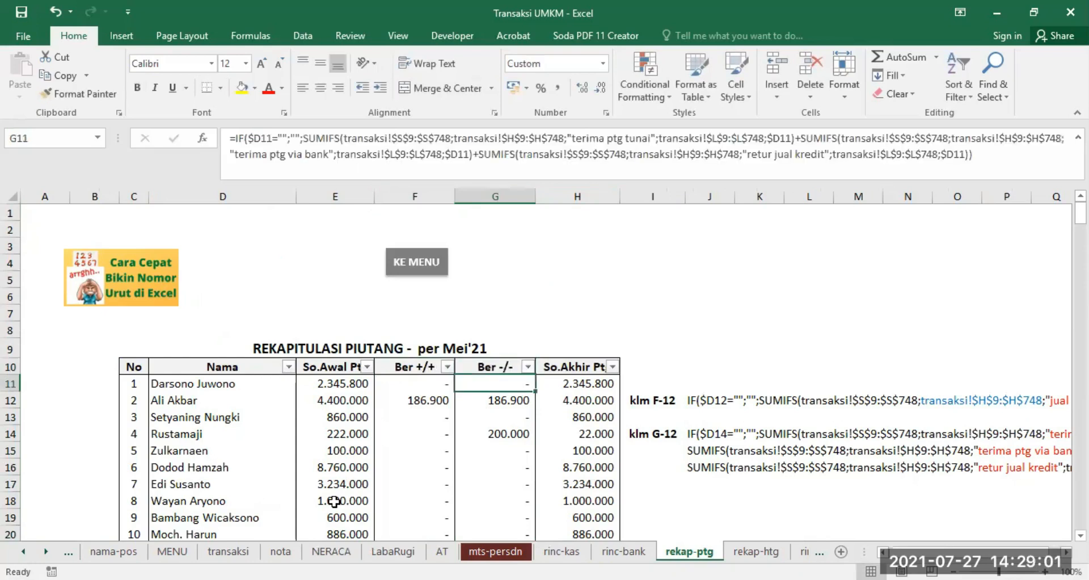
- Examine the closing balance formula in H11, focusing on the part $E11+$F11-$G11
{"action": "left_click", "coordinate": [607, 385]}
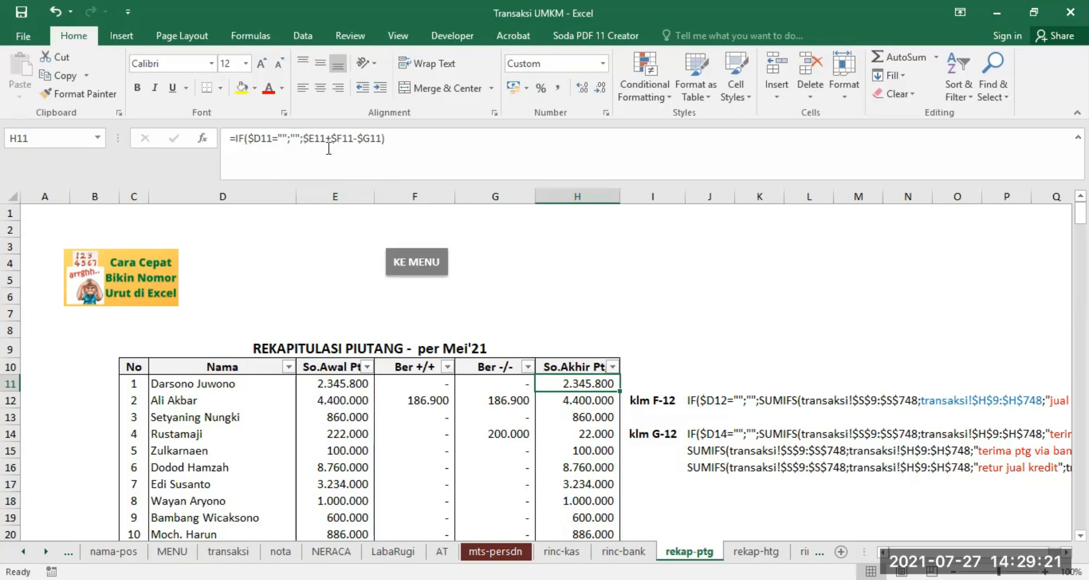
{"action": "left_click_drag", "start_coordinate": [305, 134], "coordinate": [382, 133]}
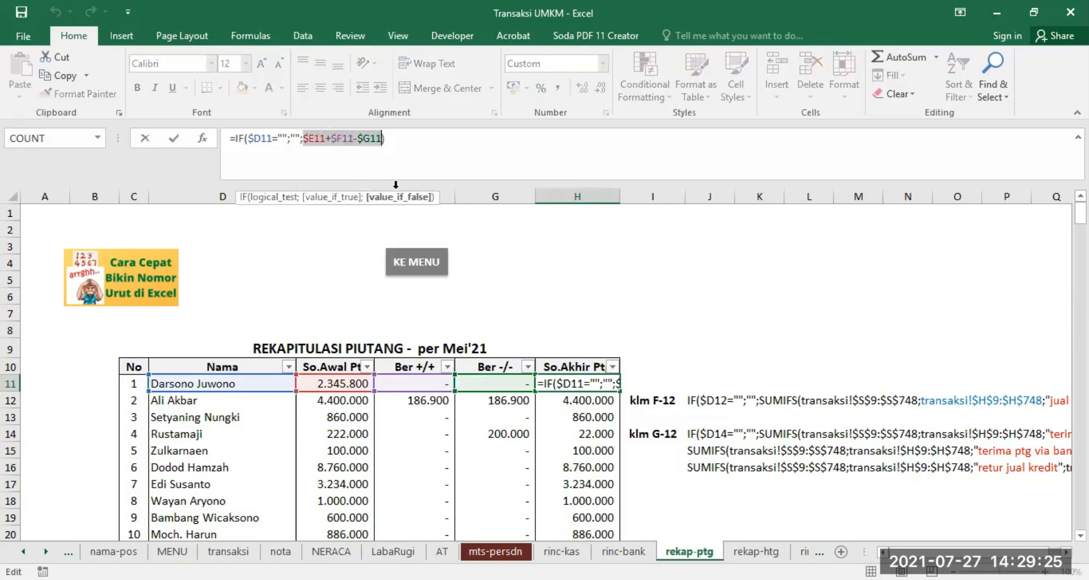
{"action": "key", "text": "Escape"}
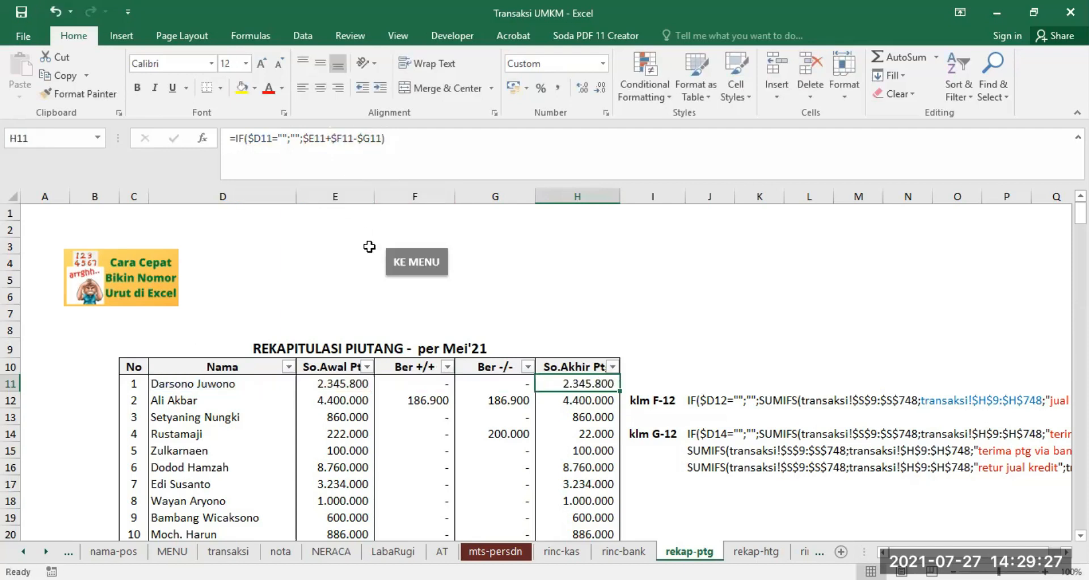
- Compare the SUMIFS formula in F11 with the Piutang Dagang increase formula in E14 on NERACA, and return to rekap-ptg
{"action": "left_click", "coordinate": [413, 382]}
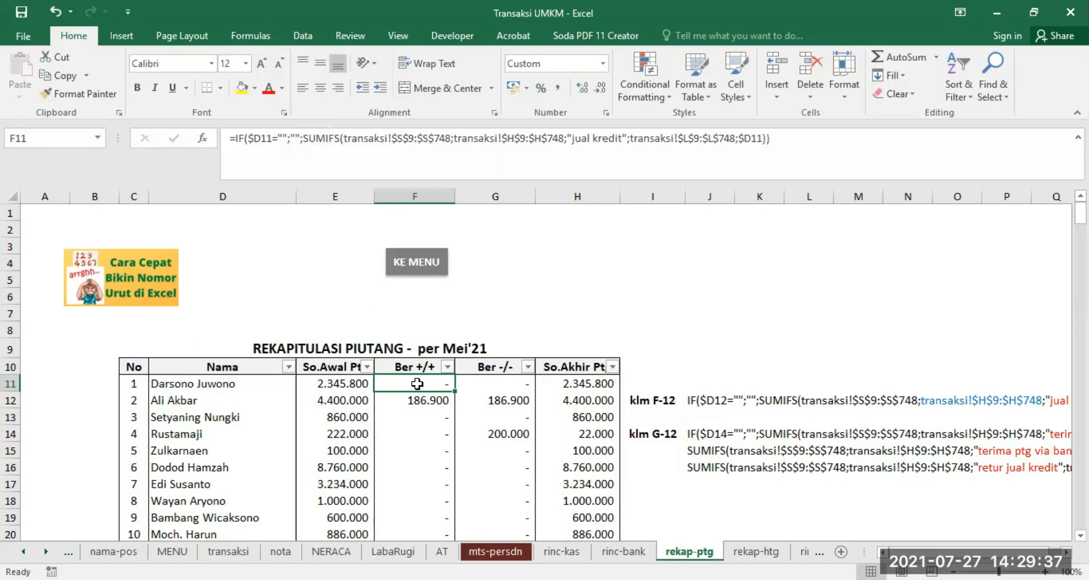
{"action": "left_click", "coordinate": [331, 551]}
{"action": "scroll", "coordinate": [376, 448], "scroll_direction": "down", "scroll_amount": 1}
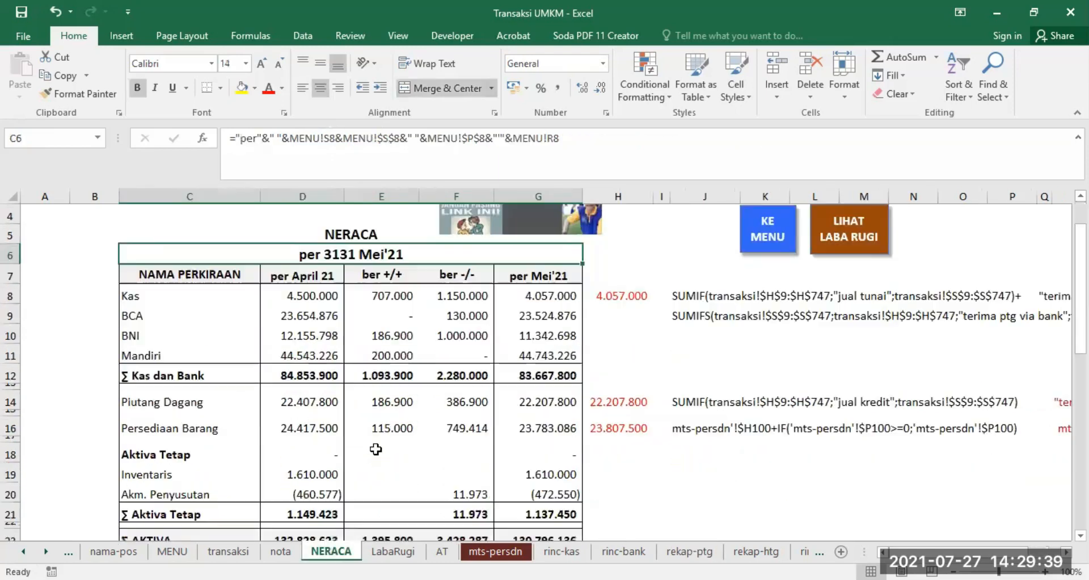
{"action": "left_click", "coordinate": [391, 403]}
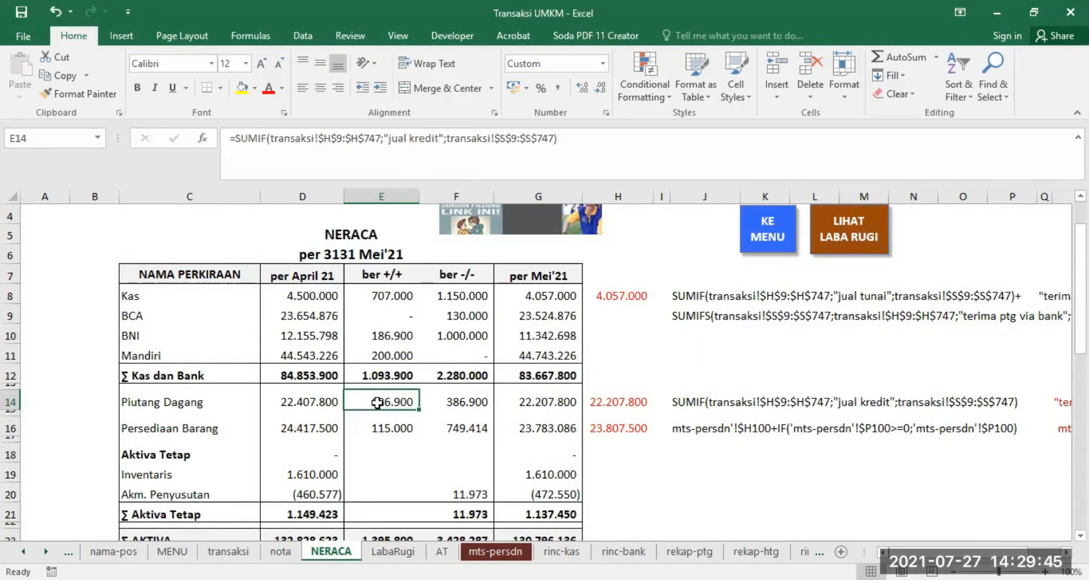
{"action": "left_click", "coordinate": [692, 552]}
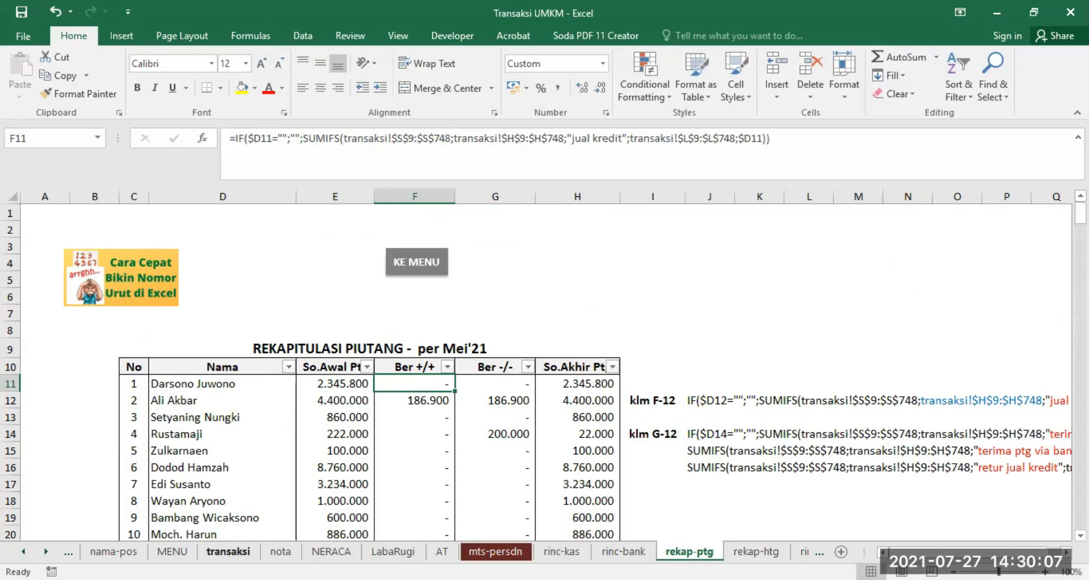
- Trace F11's sum range in column S and its payment type range in column H on transaksi, and return to rekap-ptg
{"action": "left_click", "coordinate": [228, 550]}
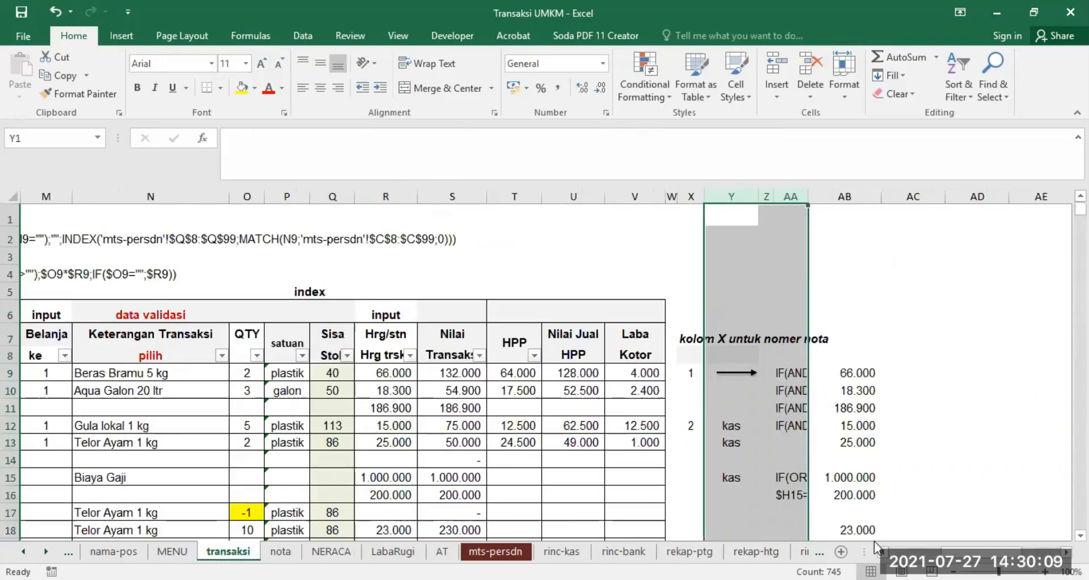
{"action": "scroll", "coordinate": [664, 461], "scroll_direction": "left", "scroll_amount": 4}
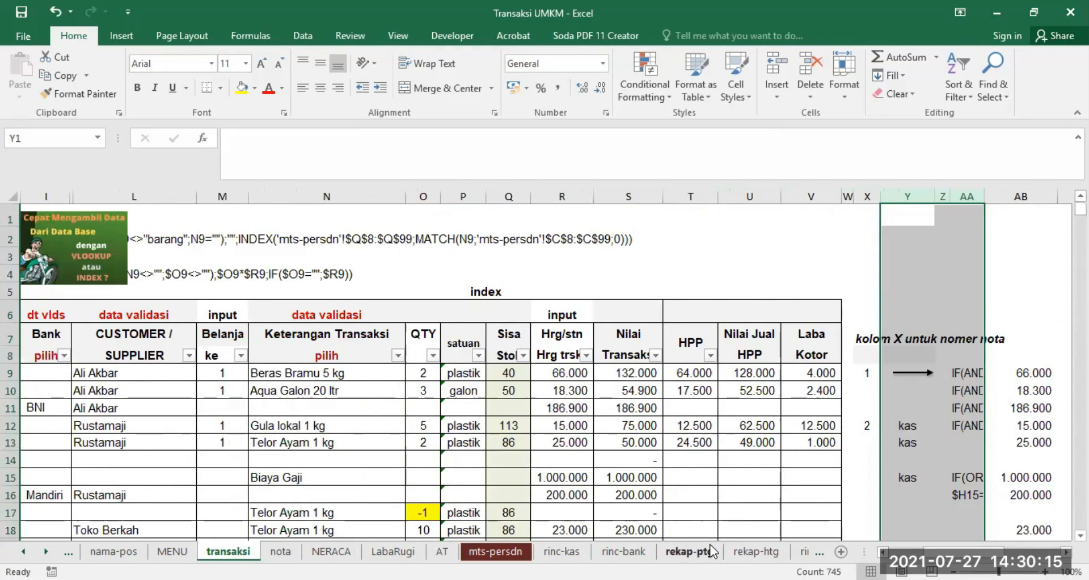
{"action": "left_click", "coordinate": [689, 551]}
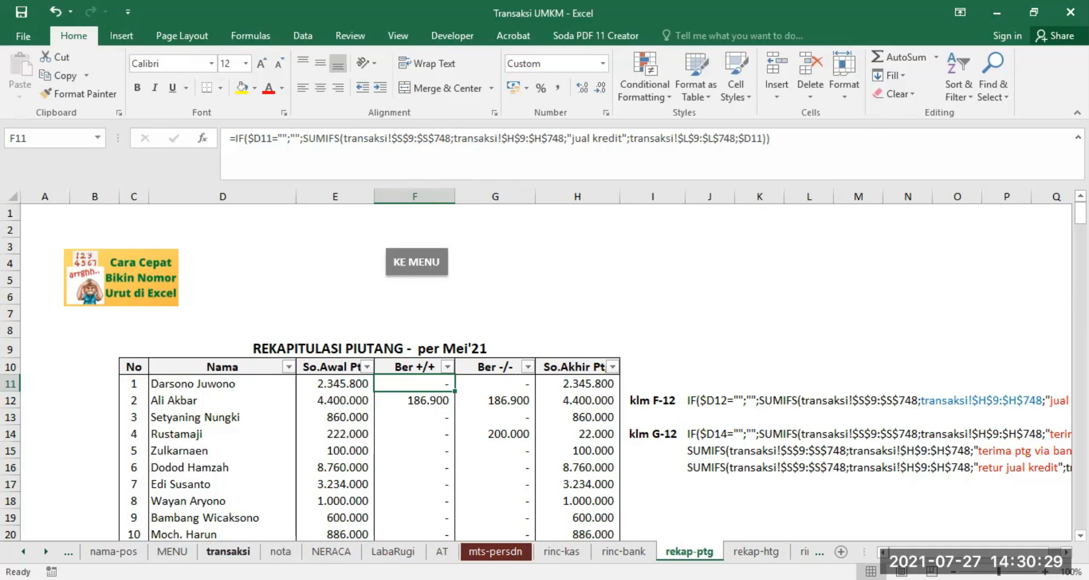
{"action": "left_click", "coordinate": [228, 550]}
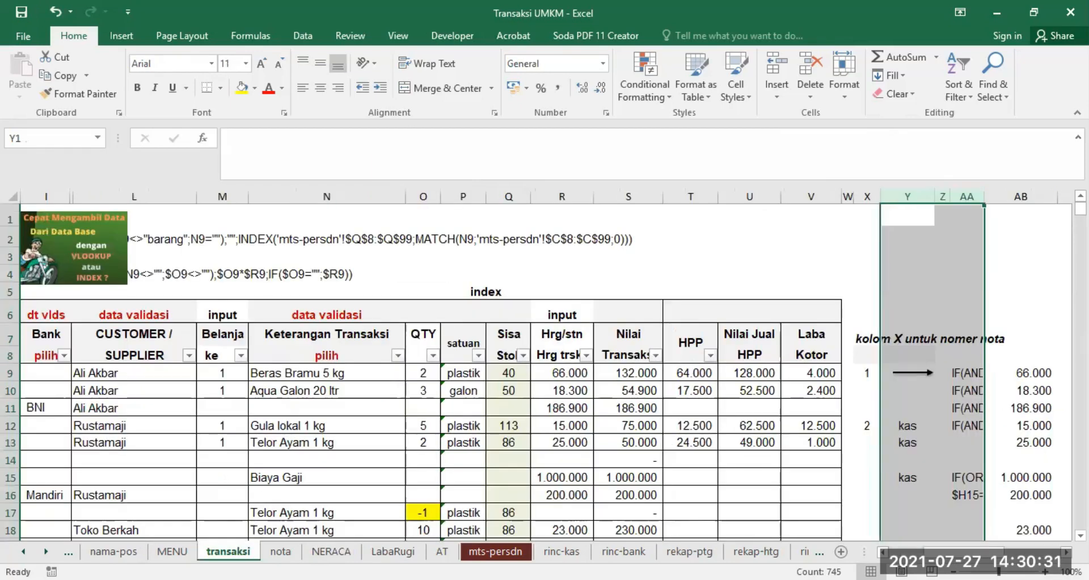
{"action": "left_click_drag", "start_coordinate": [970, 549], "coordinate": [915, 549]}
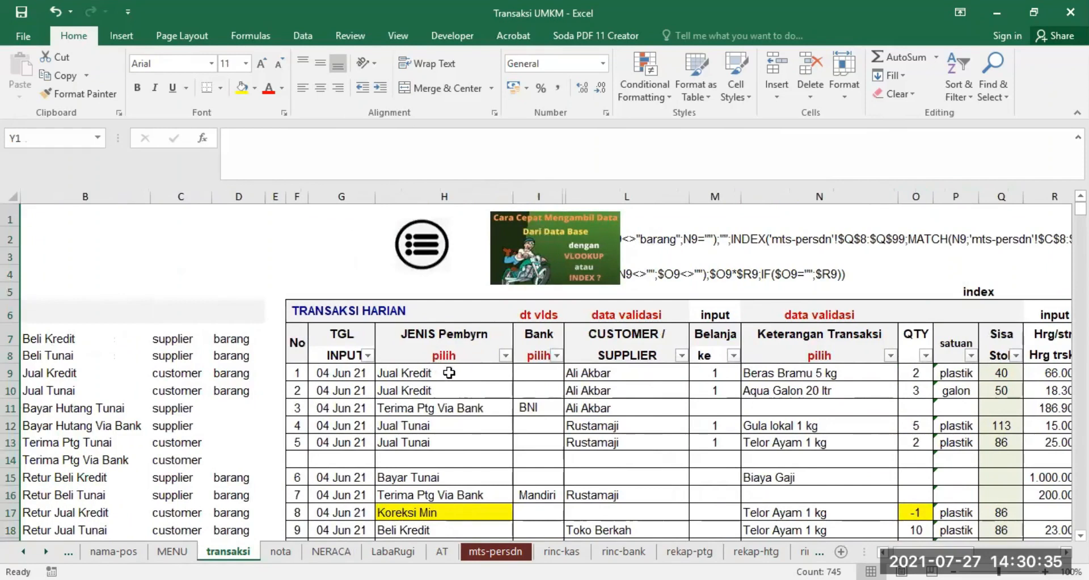
{"action": "left_click_drag", "start_coordinate": [446, 371], "coordinate": [434, 534]}
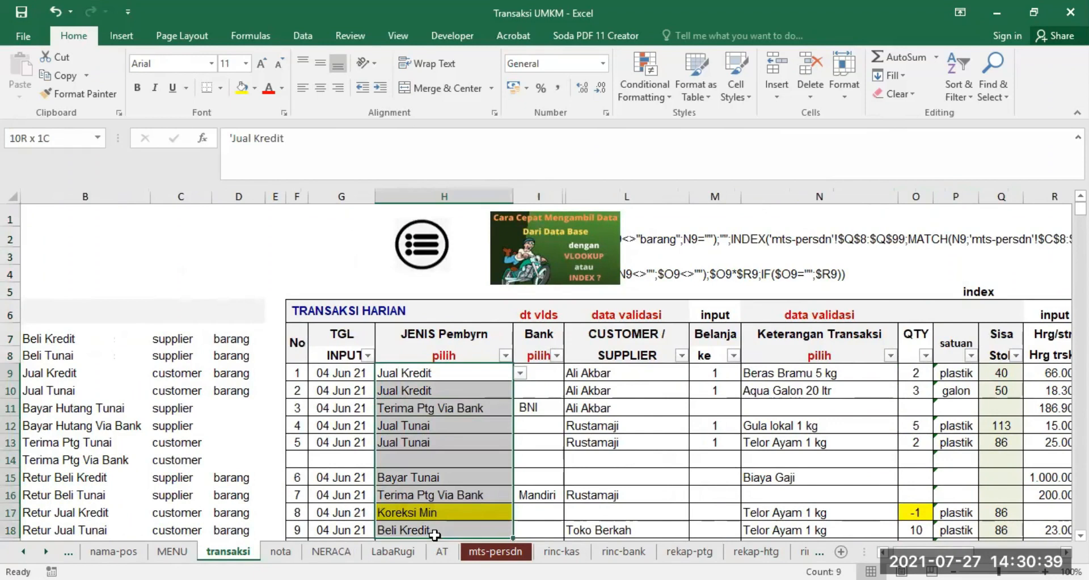
{"action": "left_click", "coordinate": [689, 552]}
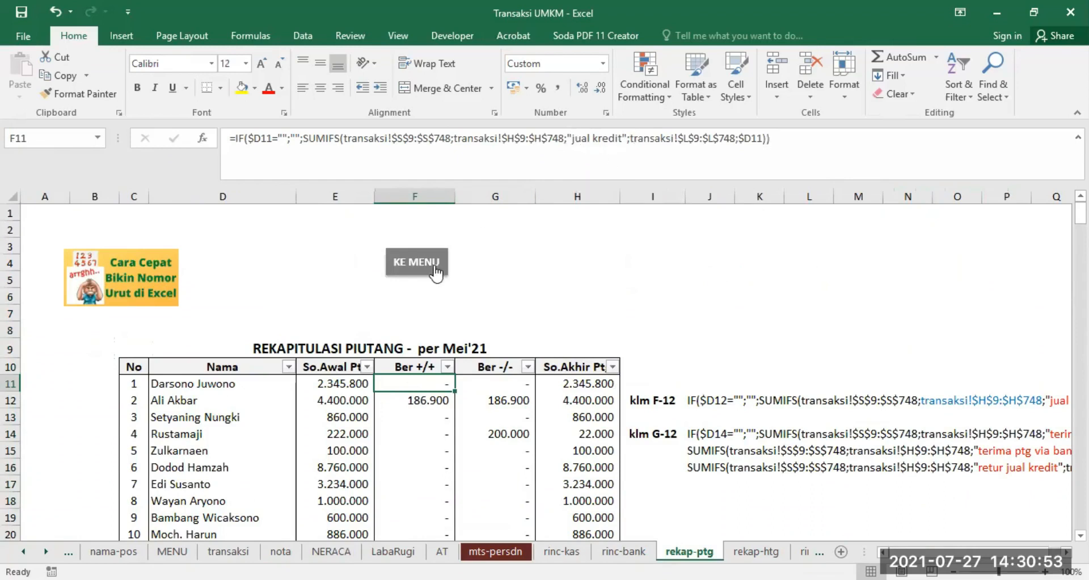
- Trace F11's customer/supplier range in column L on transaksi and match it to the $D11 criterion in the rekap-ptg formula
{"action": "left_click", "coordinate": [229, 551]}
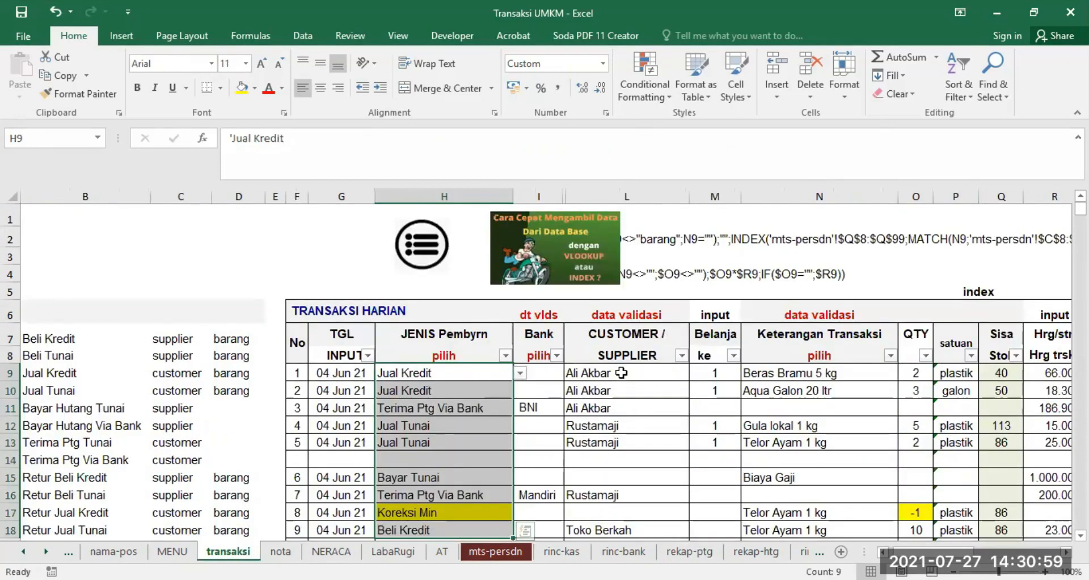
{"action": "left_click_drag", "start_coordinate": [622, 372], "coordinate": [627, 535]}
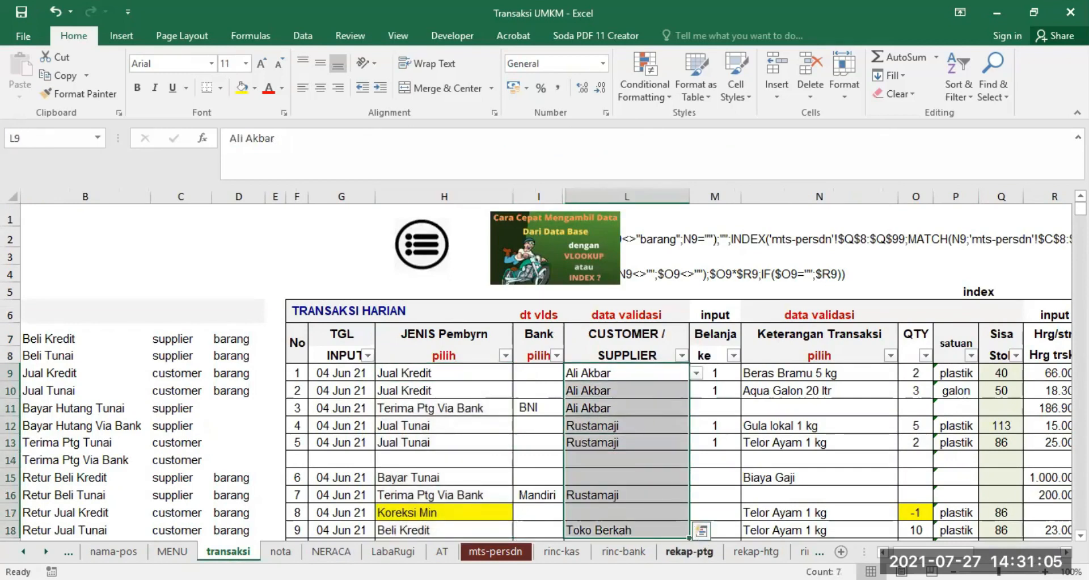
{"action": "left_click", "coordinate": [689, 551]}
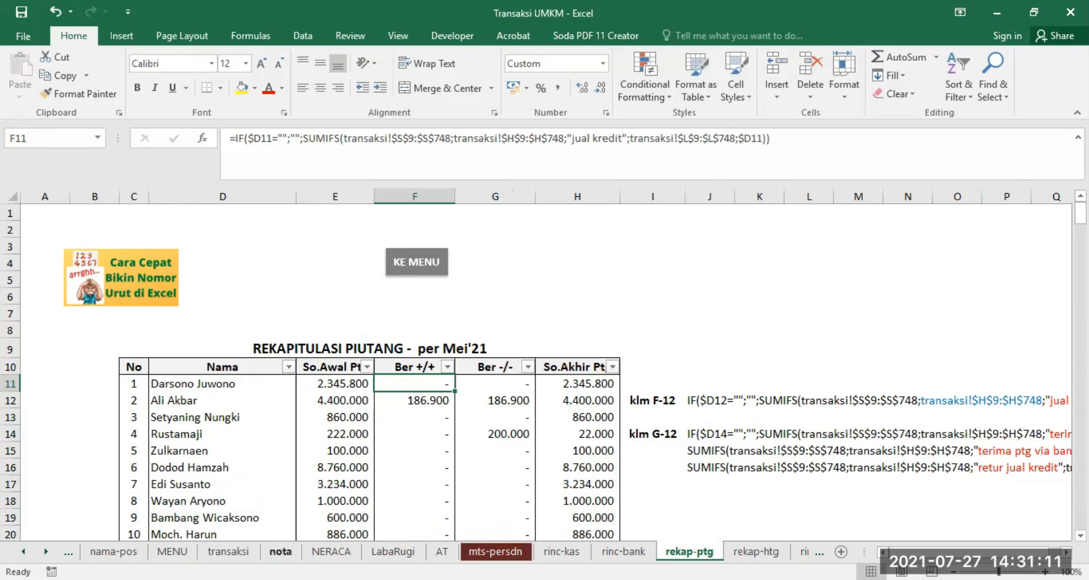
{"action": "left_click", "coordinate": [228, 551]}
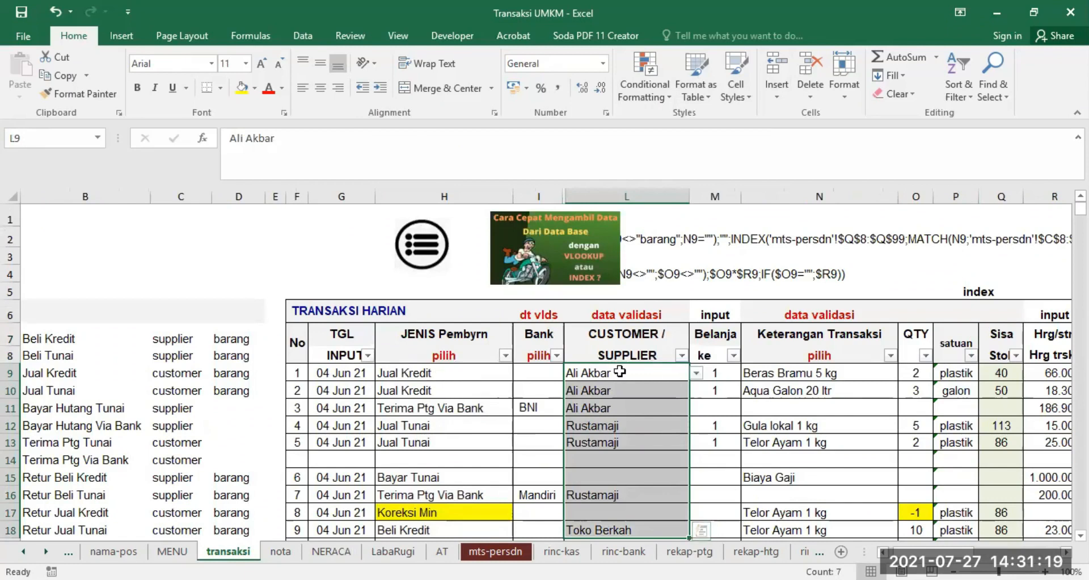
{"action": "left_click", "coordinate": [689, 550]}
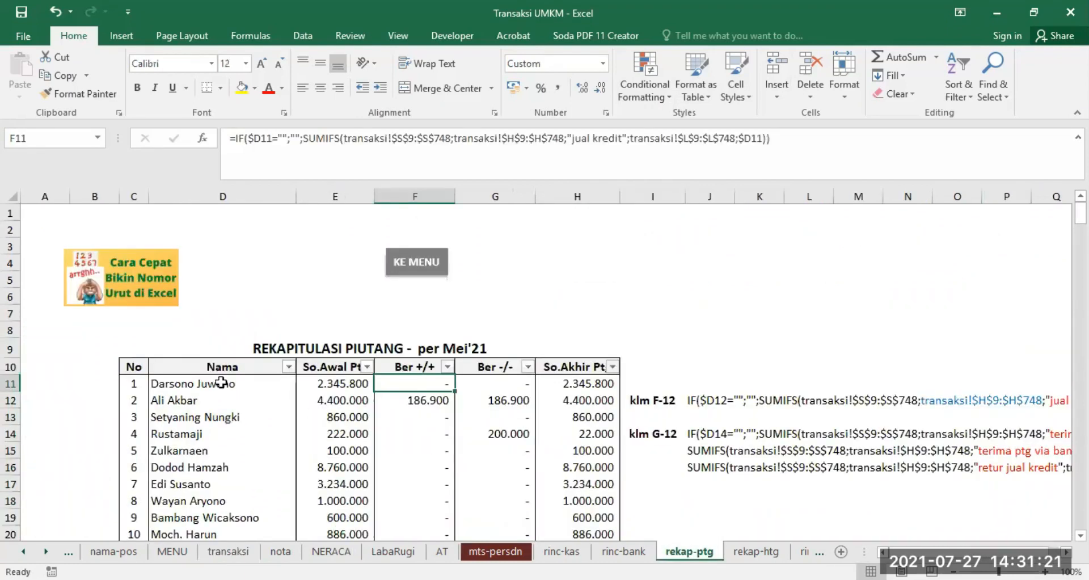
{"action": "double_click", "coordinate": [760, 138]}
{"action": "left_click", "coordinate": [789, 139]}
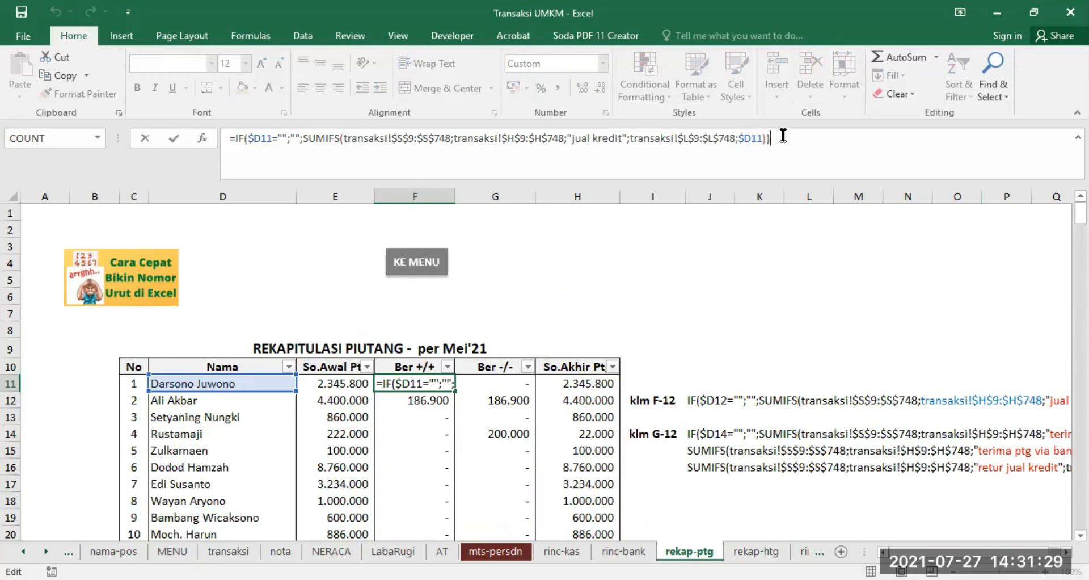
{"action": "key", "text": "ctrl+Return"}
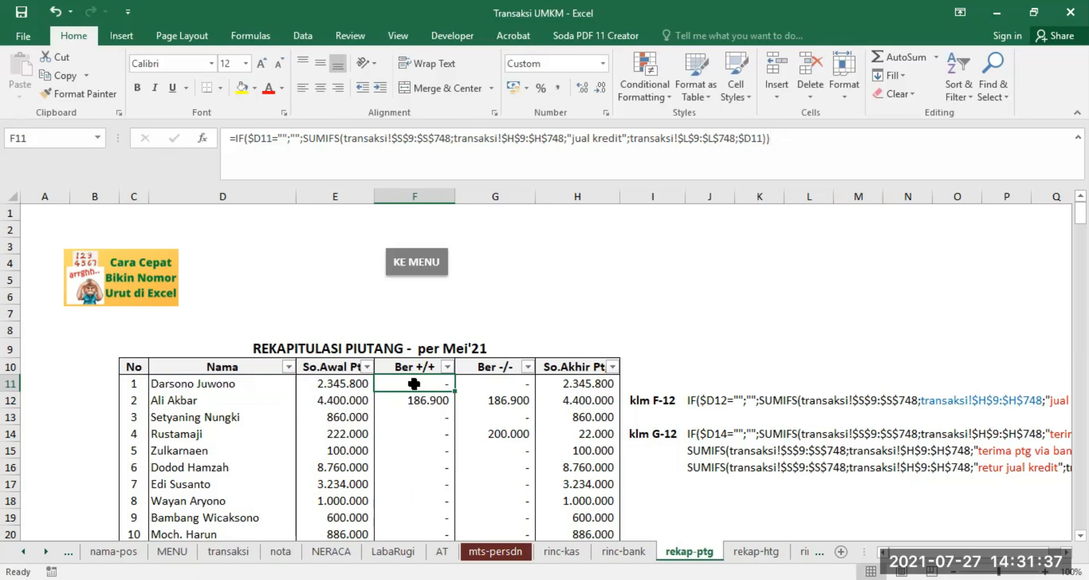
- Rename the payables recap headers in F10 and G10 on rekap-htg as "Ber +/+" and "Ber -/-"
{"action": "left_click", "coordinate": [755, 551]}
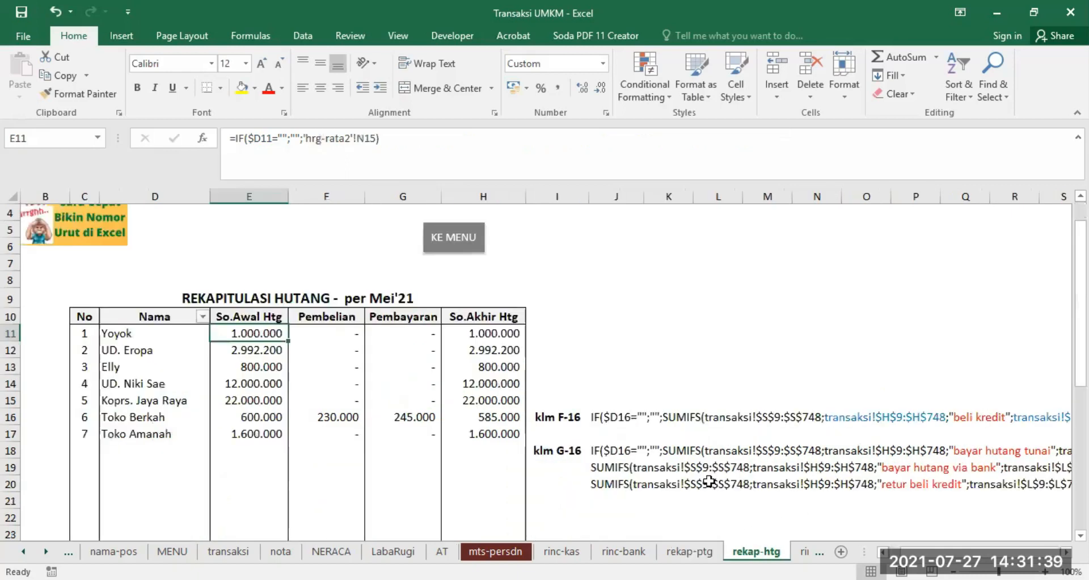
{"action": "left_click", "coordinate": [350, 317]}
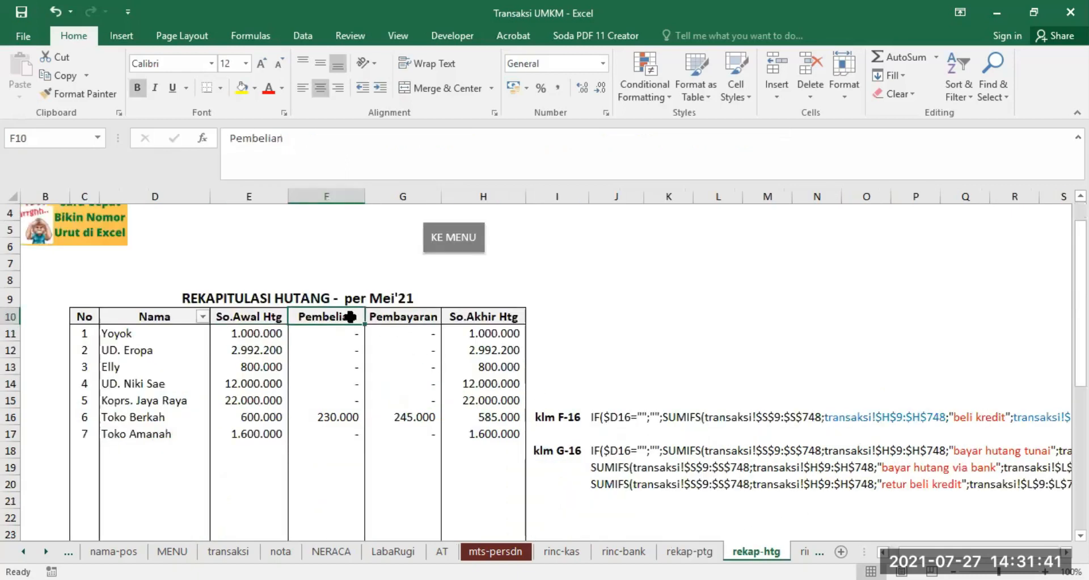
{"action": "type", "text": "Be"}
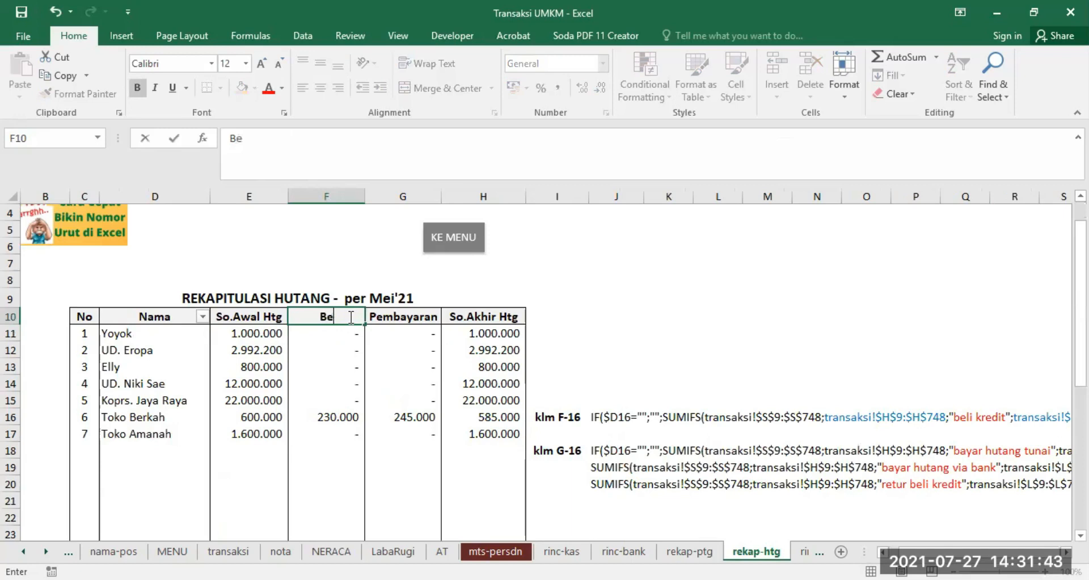
{"action": "type", "text": "r +/"}
{"action": "type", "text": "-"}
{"action": "key", "text": "Tab"}
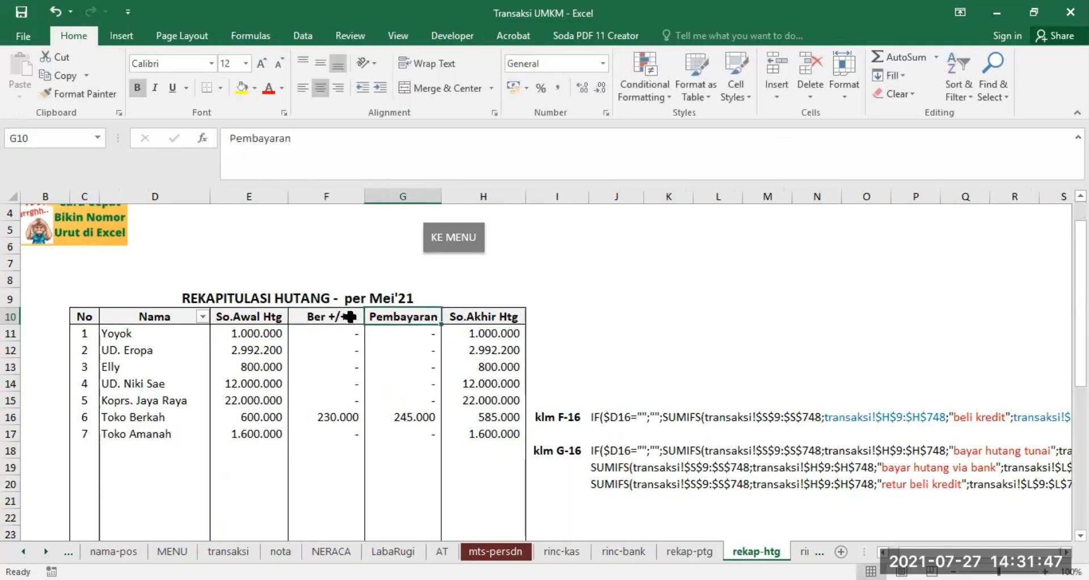
{"action": "type", "text": "Ber -/-"}
{"action": "key", "text": "Return"}
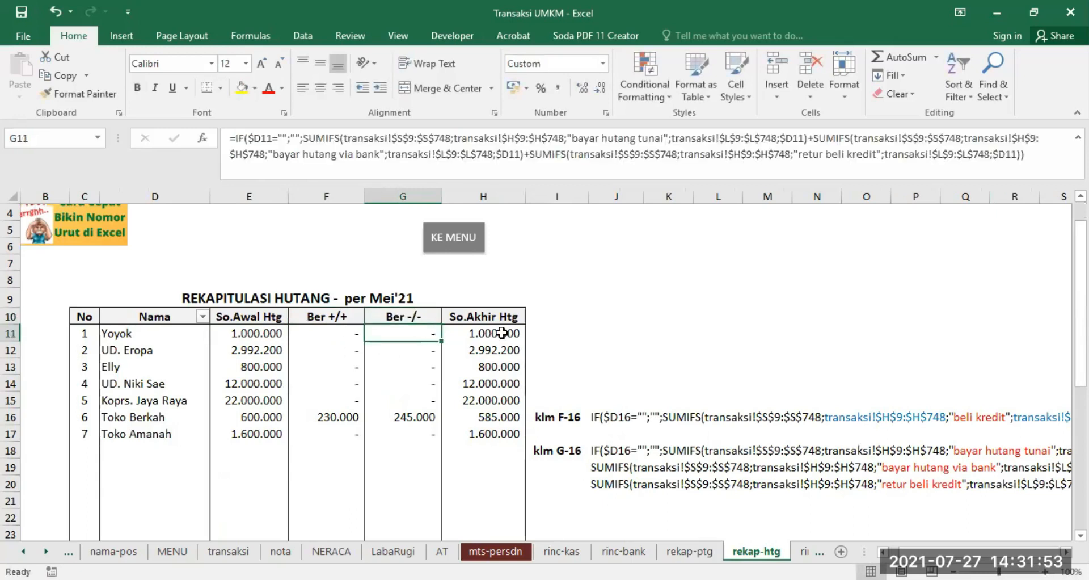
- Compare the "beli kredit" formula in F11 on rekap-htg with the "jual kredit" formula in F11 on rekap-ptg
{"action": "left_click", "coordinate": [346, 331]}
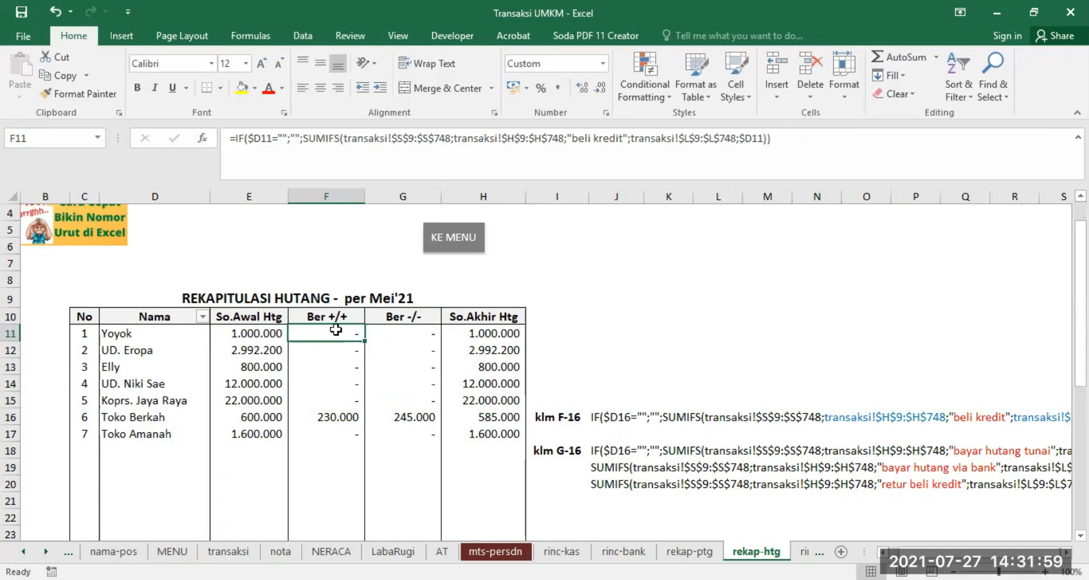
{"action": "left_click", "coordinate": [689, 551]}
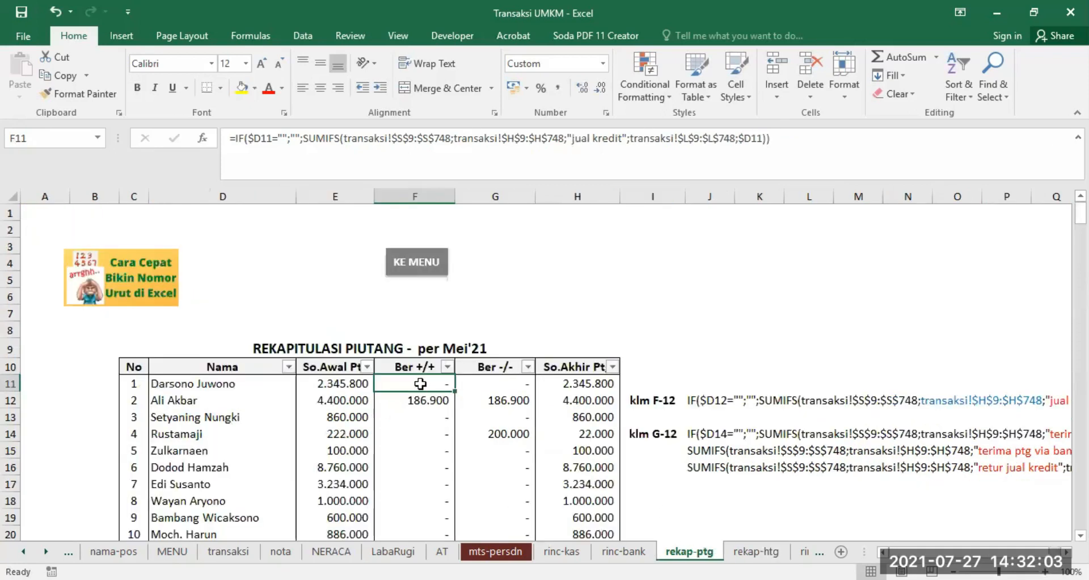
{"action": "left_click", "coordinate": [759, 549]}
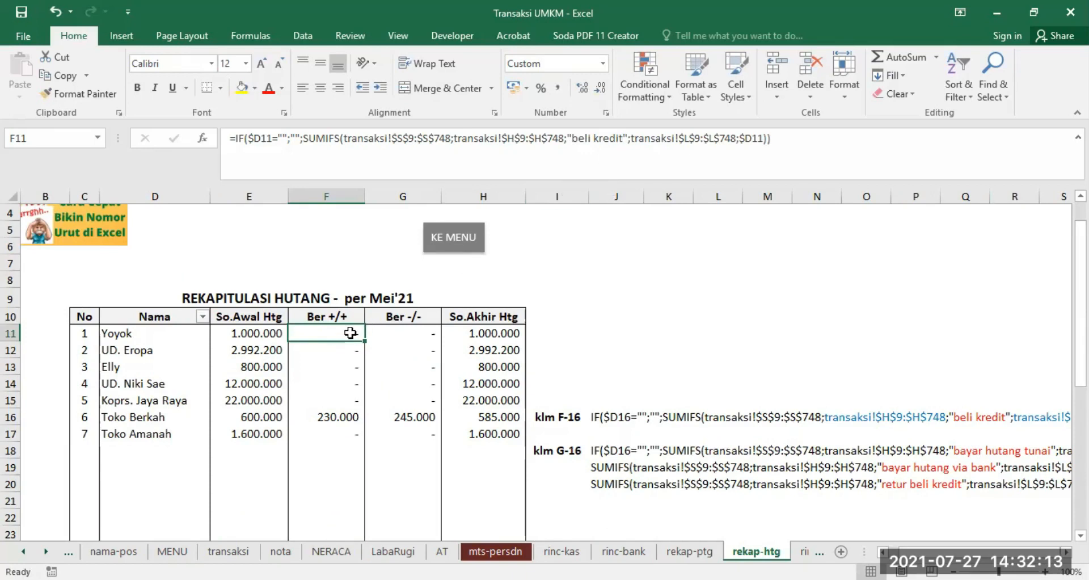
{"action": "left_click", "coordinate": [702, 554]}
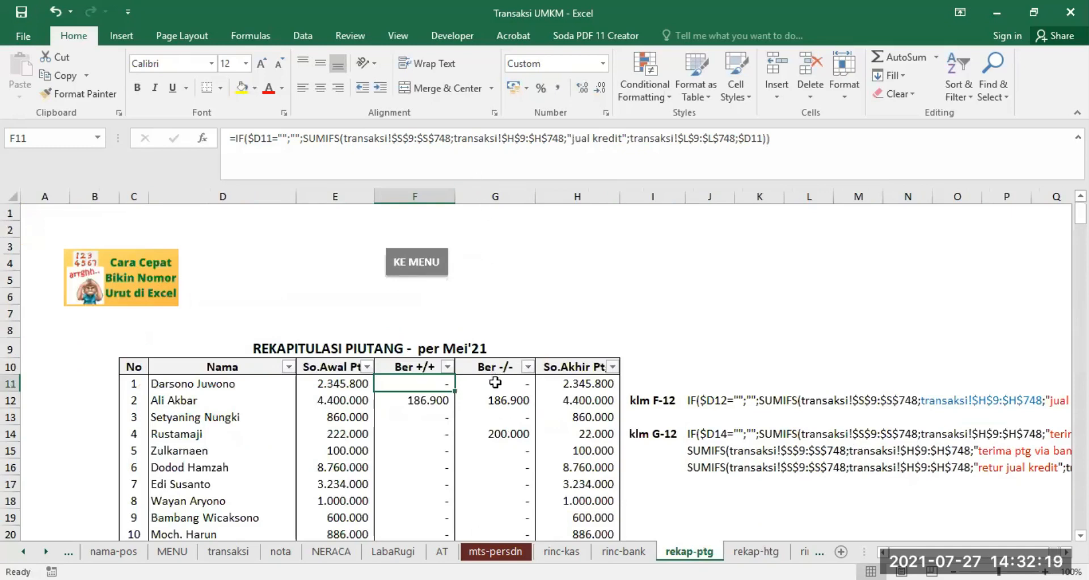
- Point out the types Terima Ptg Tunai and Terima Ptg Via Bank in B13:B14 on transaksi, and return to rekap-ptg
{"action": "left_click", "coordinate": [229, 553]}
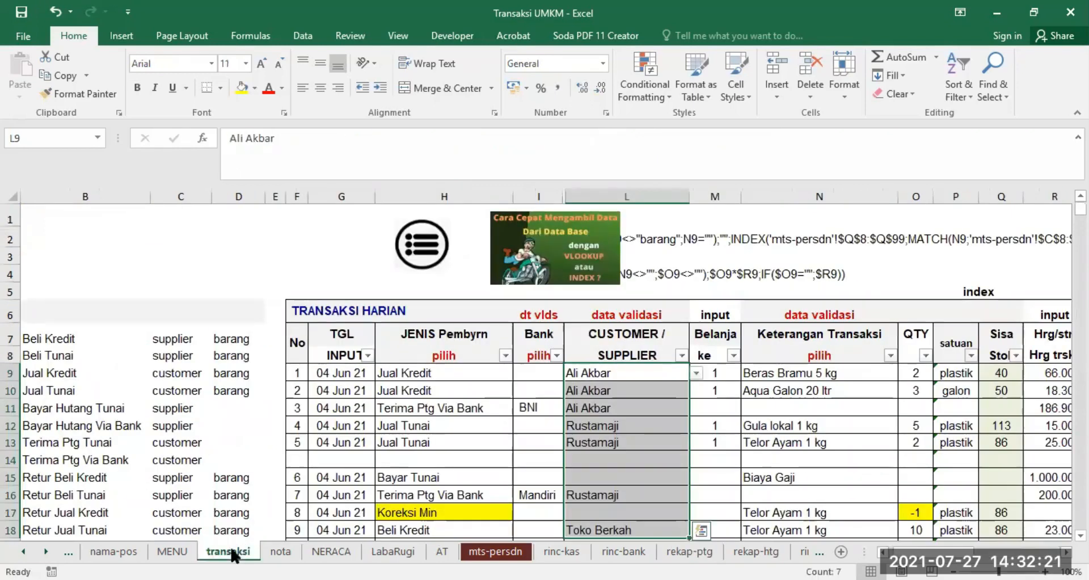
{"action": "scroll", "coordinate": [108, 474], "scroll_direction": "down", "scroll_amount": 1}
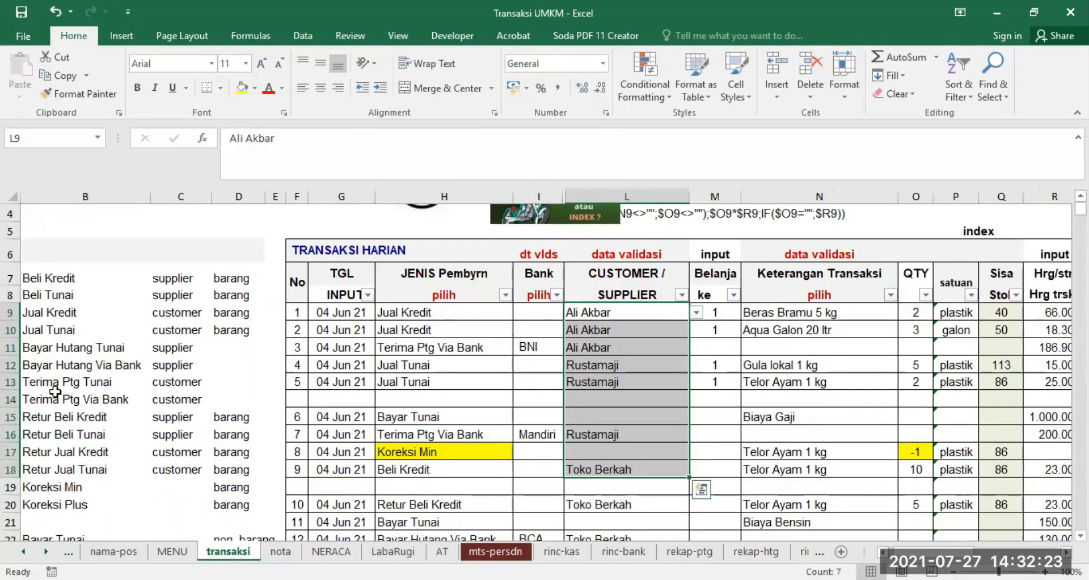
{"action": "left_click_drag", "start_coordinate": [43, 381], "coordinate": [82, 398]}
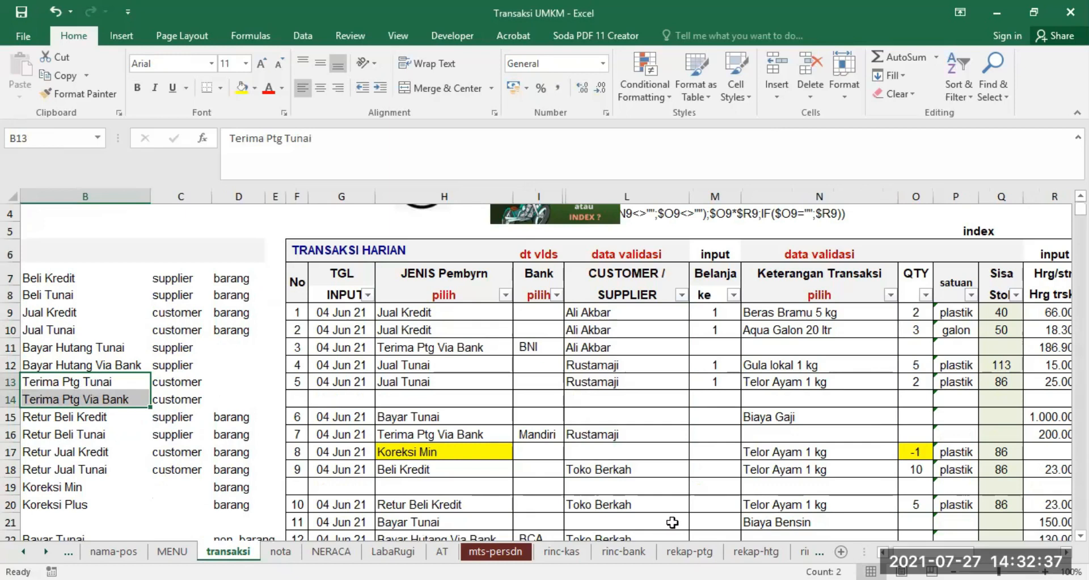
{"action": "left_click", "coordinate": [689, 550]}
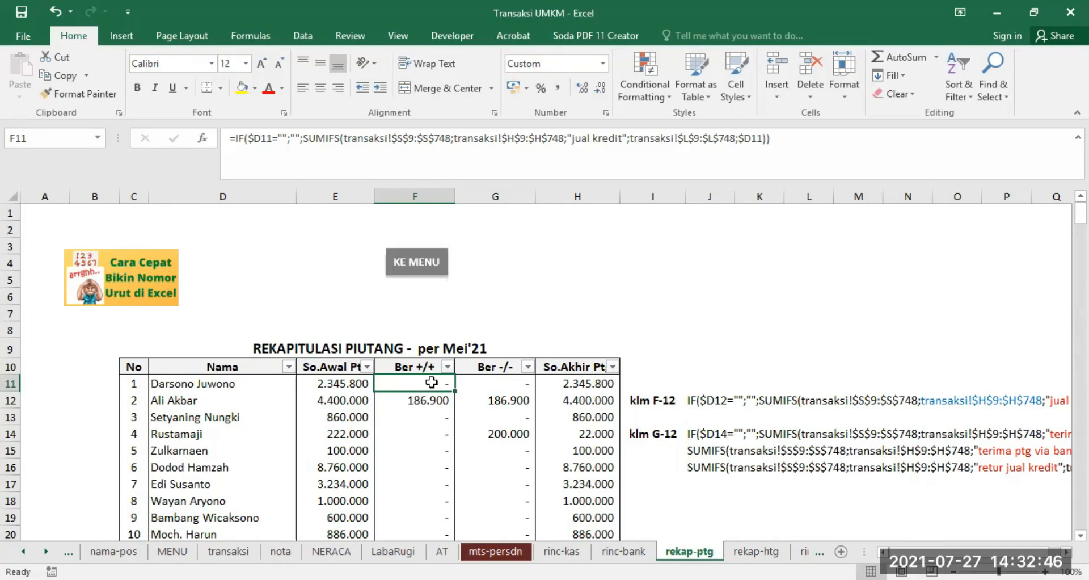
- Compare the formulas in F11 and G11 on rekap-ptg, highlighting G11's first SUMIFS term for "terima ptg tunai"
{"action": "left_click", "coordinate": [498, 381]}
{"action": "left_click", "coordinate": [428, 380]}
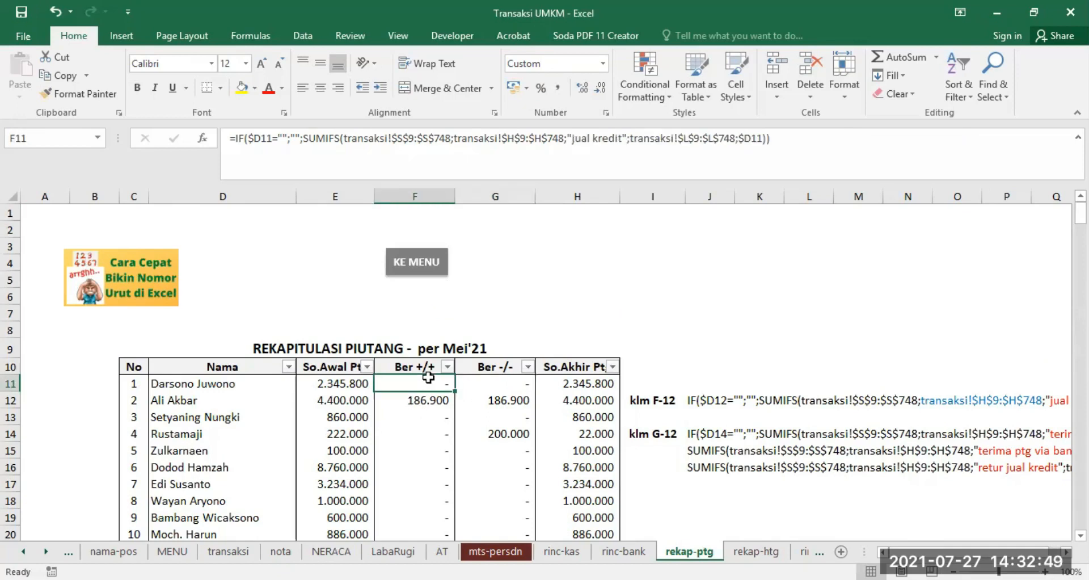
{"action": "left_click", "coordinate": [491, 385]}
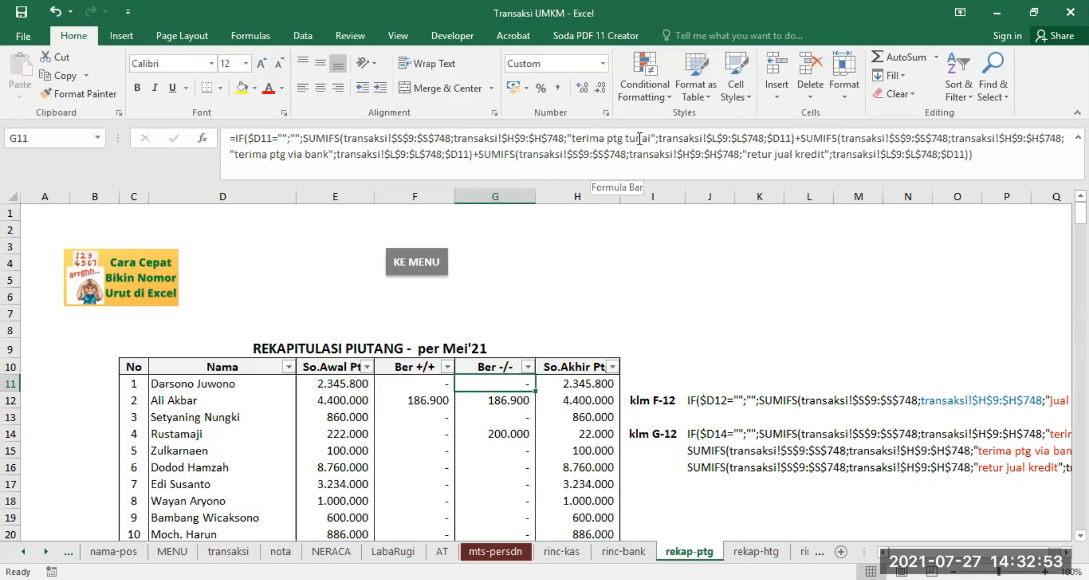
{"action": "left_click", "coordinate": [420, 381]}
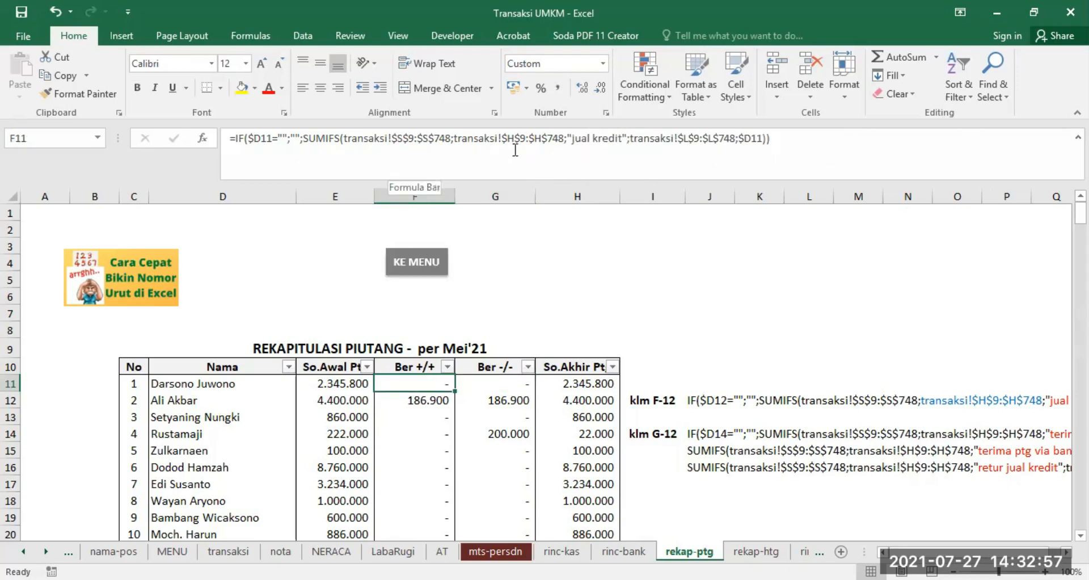
{"action": "left_click", "coordinate": [516, 382]}
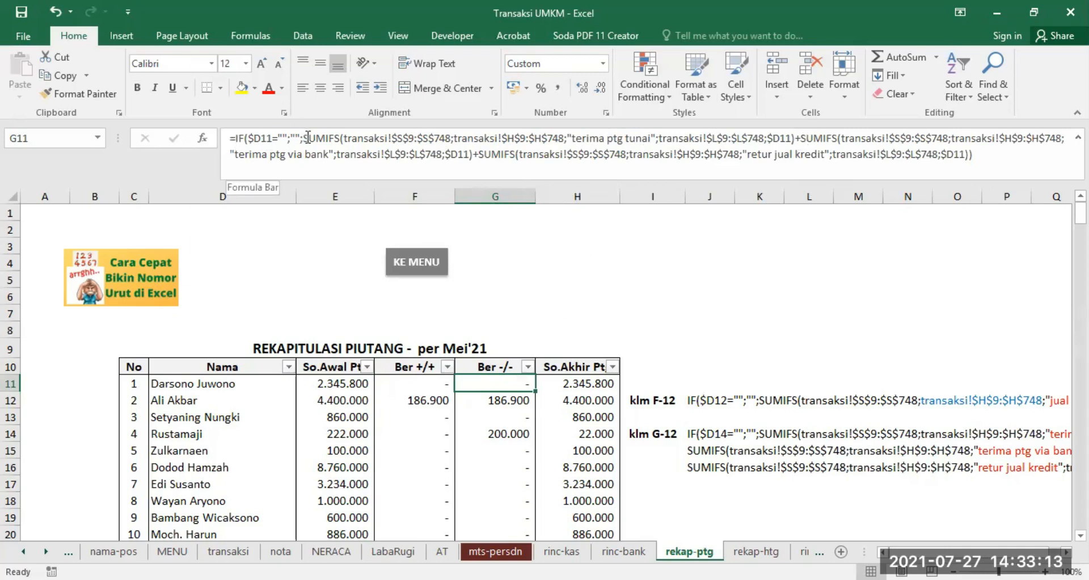
{"action": "left_click_drag", "start_coordinate": [308, 138], "coordinate": [802, 139]}
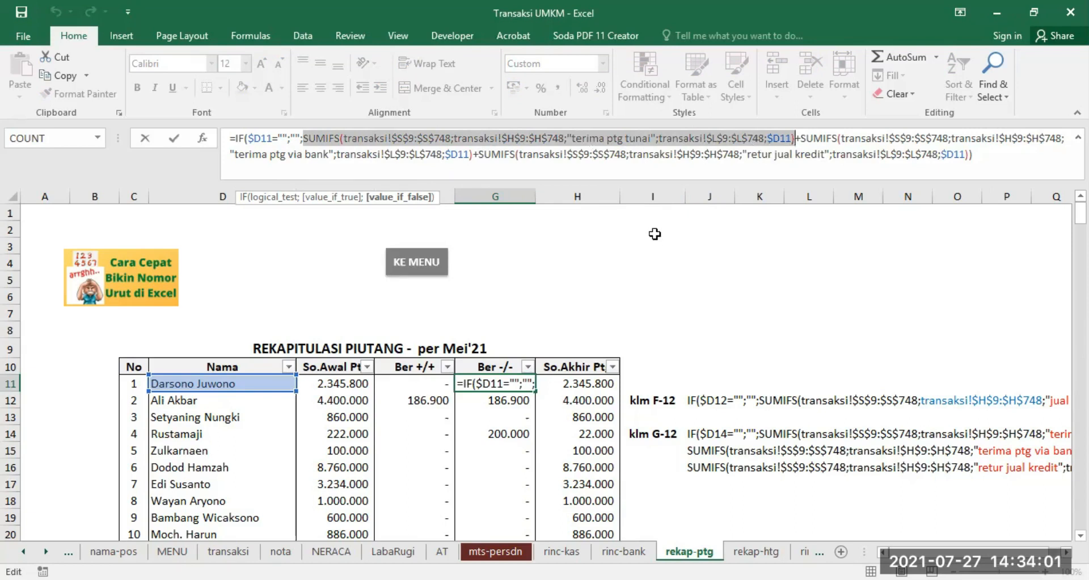
{"action": "key", "text": "ctrl+Return"}
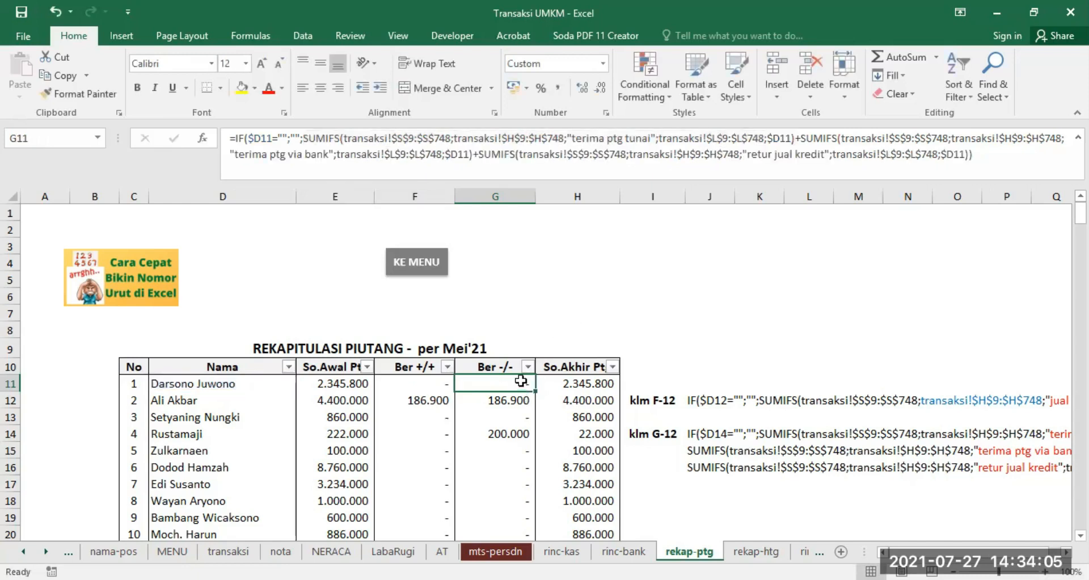
{"action": "mouse_move", "coordinate": [536, 389]}
{"action": "left_mouse_down"}
{"action": "mouse_move", "coordinate": [530, 476]}
{"action": "mouse_move", "coordinate": [533, 395]}
{"action": "left_mouse_up"}
- Examine the payables increase and decrease formulas in F11 and G11 on the rekap-htg sheet
{"action": "left_click", "coordinate": [747, 547]}
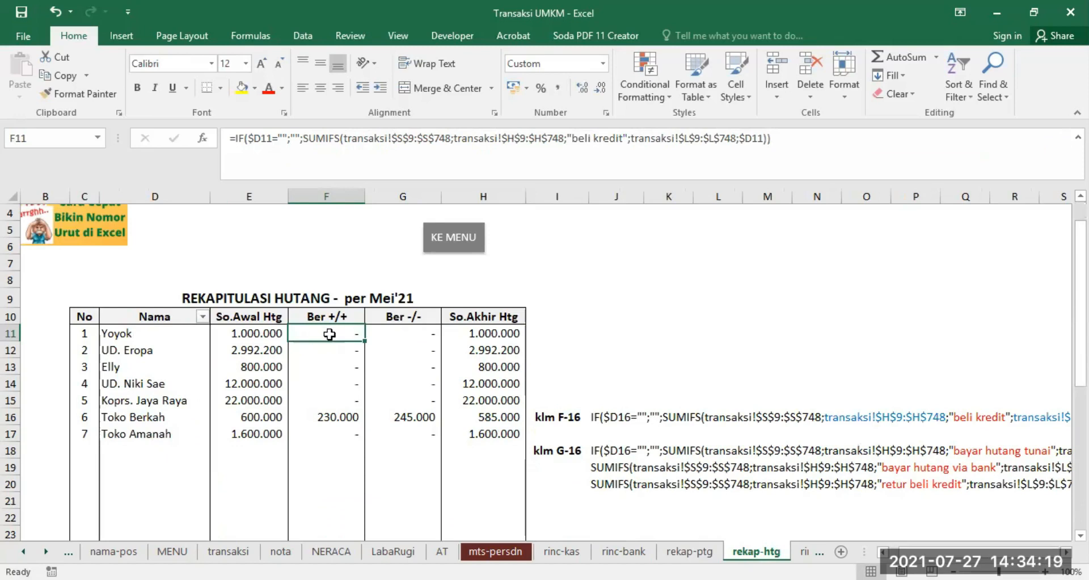
{"action": "left_click", "coordinate": [406, 335]}
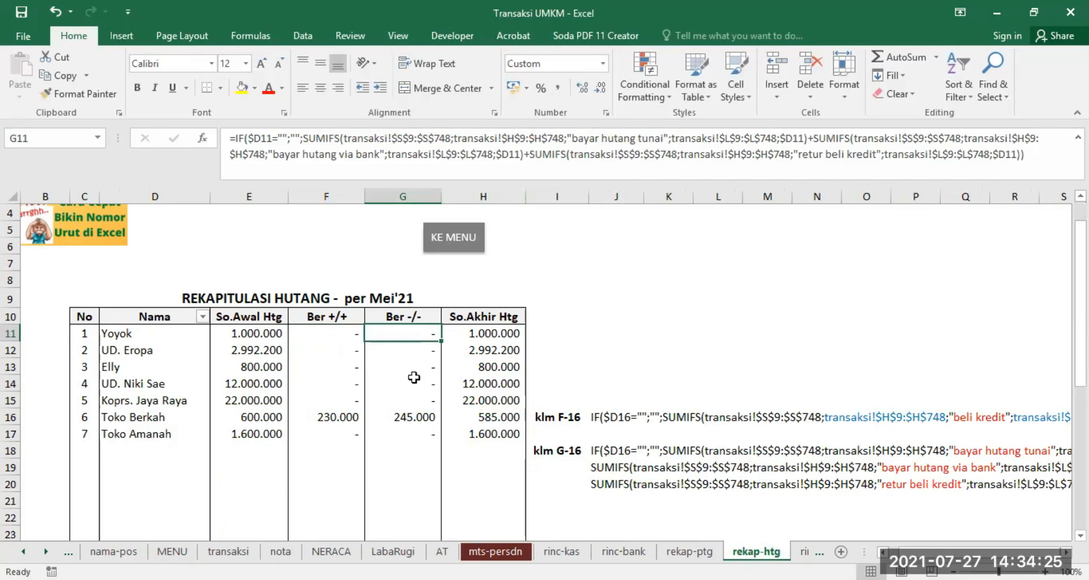
- Consult the transaction types on transaksi, and compare the payables formulas in F11 and G11 on rekap-htg
{"action": "left_click", "coordinate": [228, 550]}
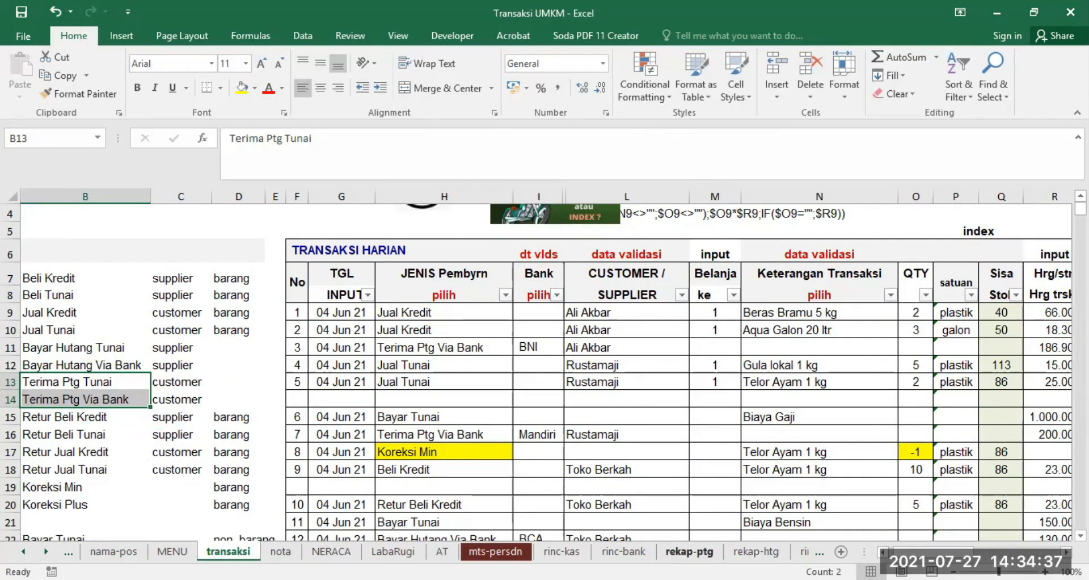
{"action": "left_click", "coordinate": [739, 548]}
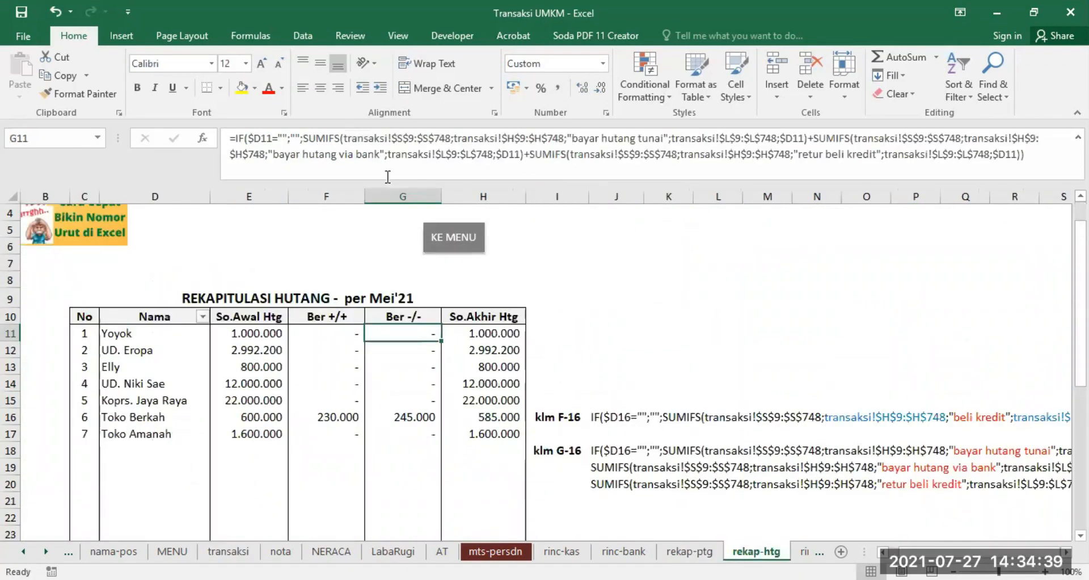
{"action": "left_click", "coordinate": [334, 332]}
{"action": "left_click", "coordinate": [405, 335]}
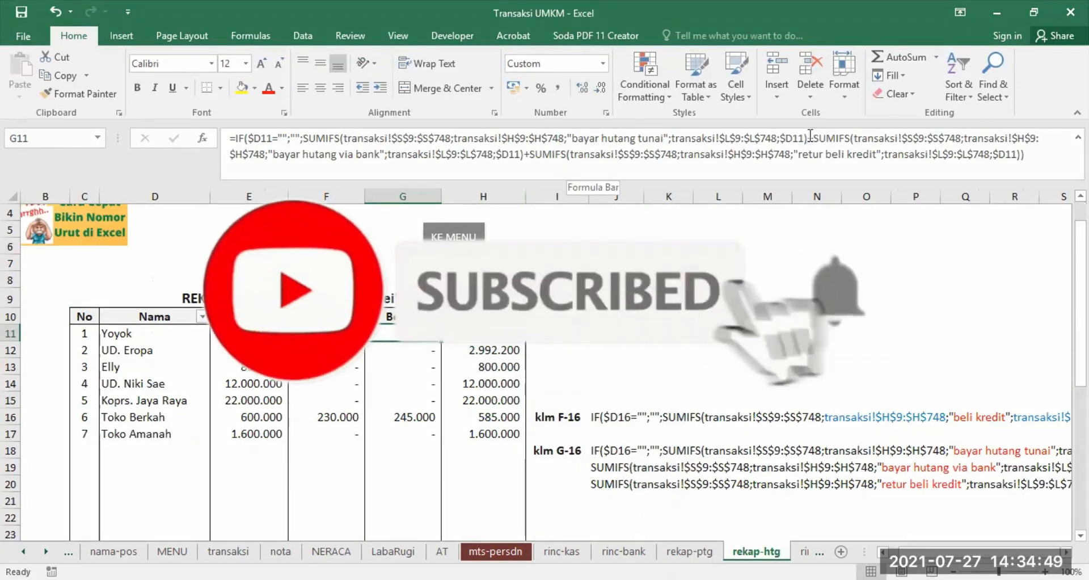
- Highlight the first SUMIFS term, for "bayar hutang tunai", in G11's formula on rekap-htg without changing it
{"action": "left_click", "coordinate": [321, 137]}
{"action": "left_click_drag", "start_coordinate": [321, 138], "coordinate": [812, 136]}
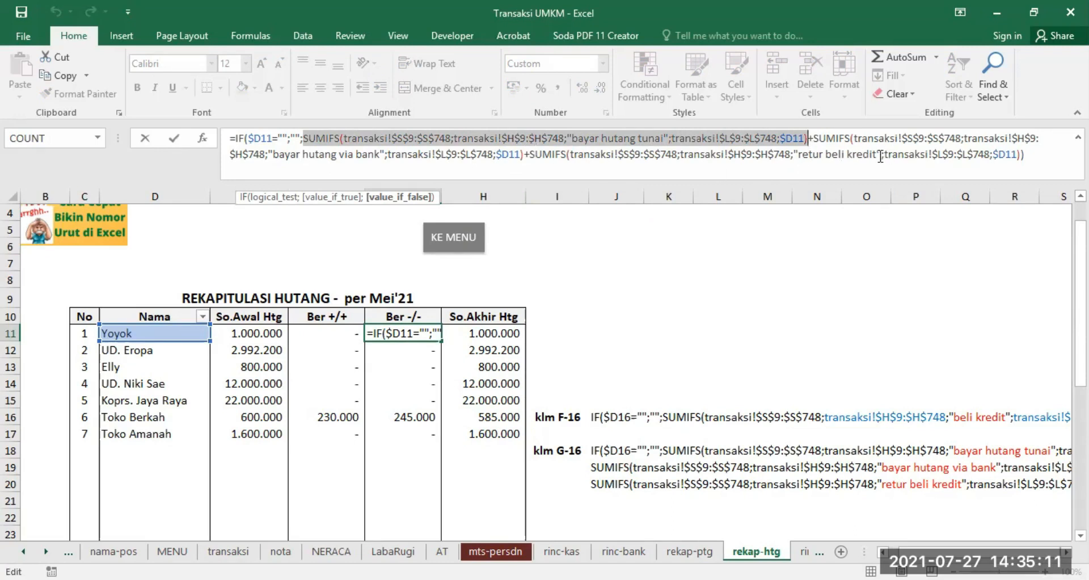
{"action": "key", "text": "Escape"}
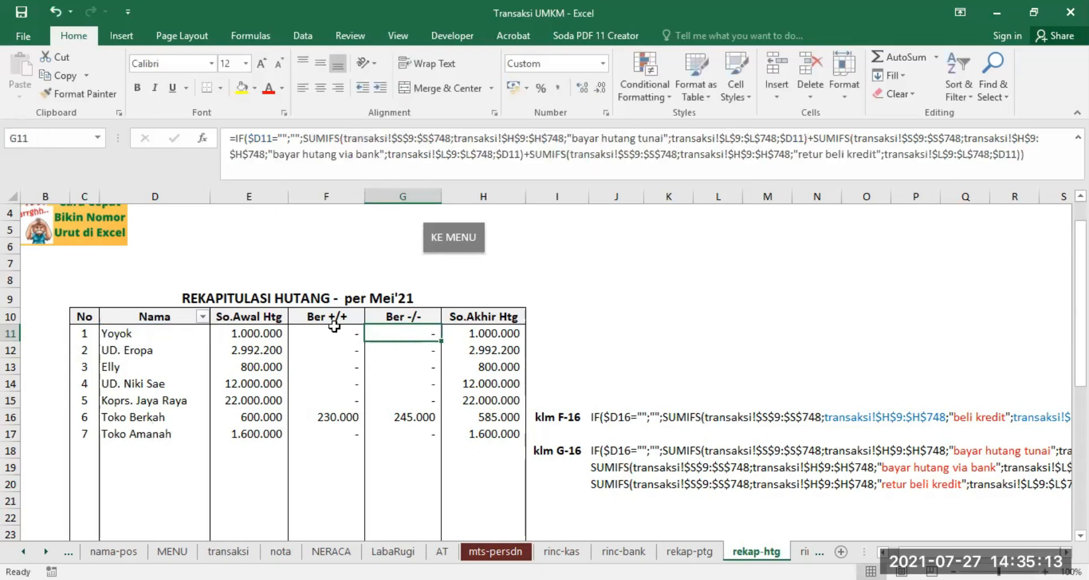
- Examine the increase, decrease and closing-balance formulas in F11, G11 and H11 on rekap-htg
{"action": "left_click", "coordinate": [329, 331]}
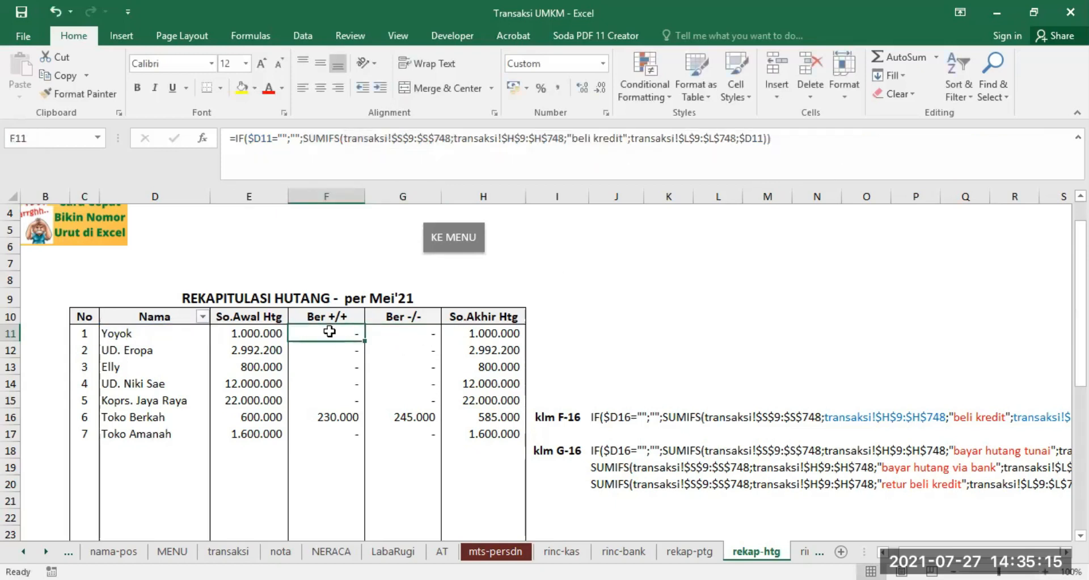
{"action": "left_click", "coordinate": [407, 333]}
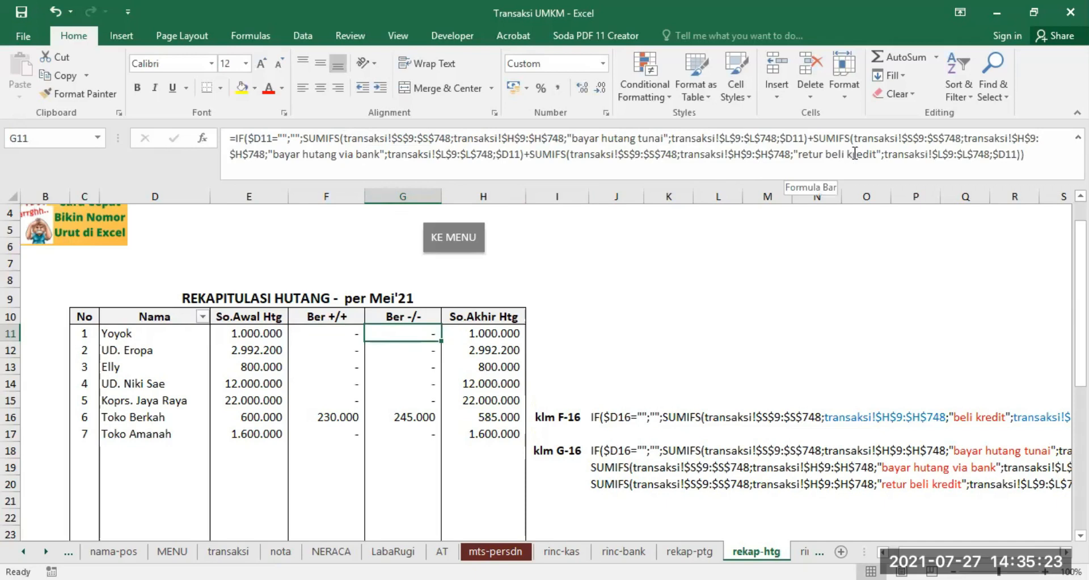
{"action": "left_click", "coordinate": [500, 332]}
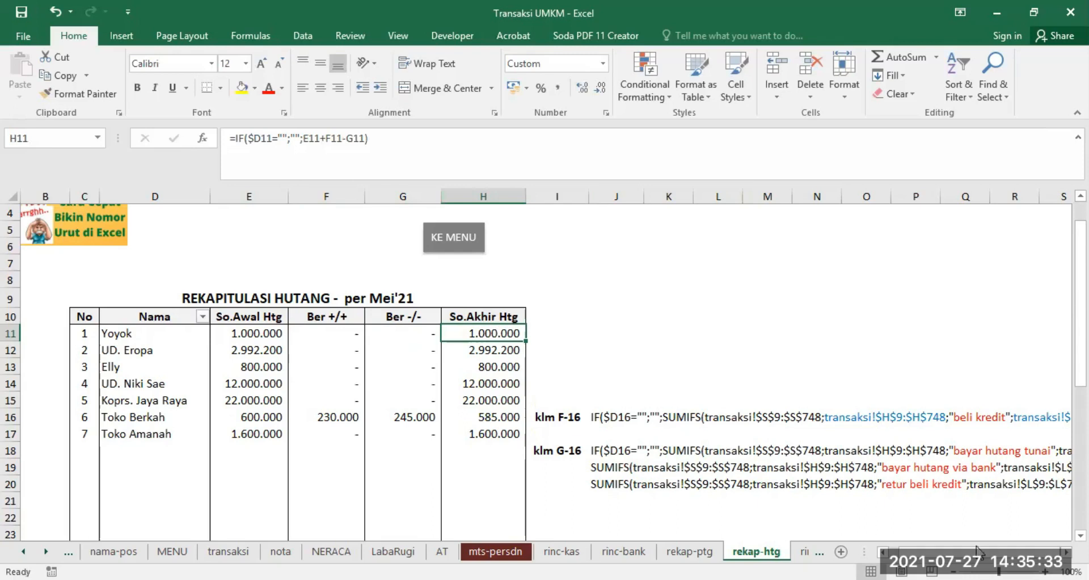
- Review the written-out formula notes beside the recap tables on rekap-htg and rekap-ptg
{"action": "scroll", "coordinate": [306, 424], "scroll_direction": "right", "scroll_amount": 5}
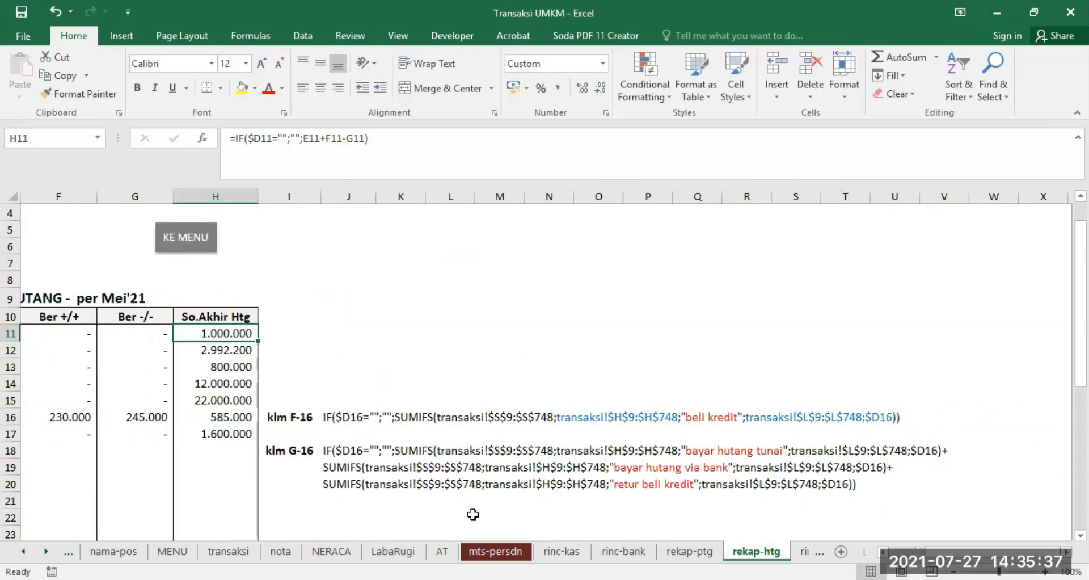
{"action": "left_click", "coordinate": [689, 550]}
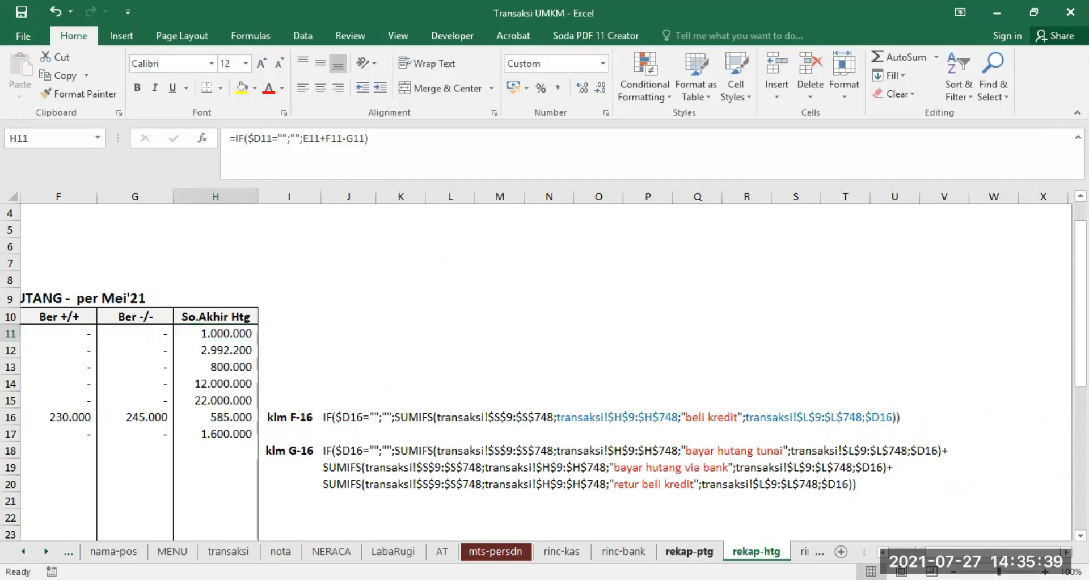
{"action": "scroll", "coordinate": [546, 373], "scroll_direction": "right", "scroll_amount": 5}
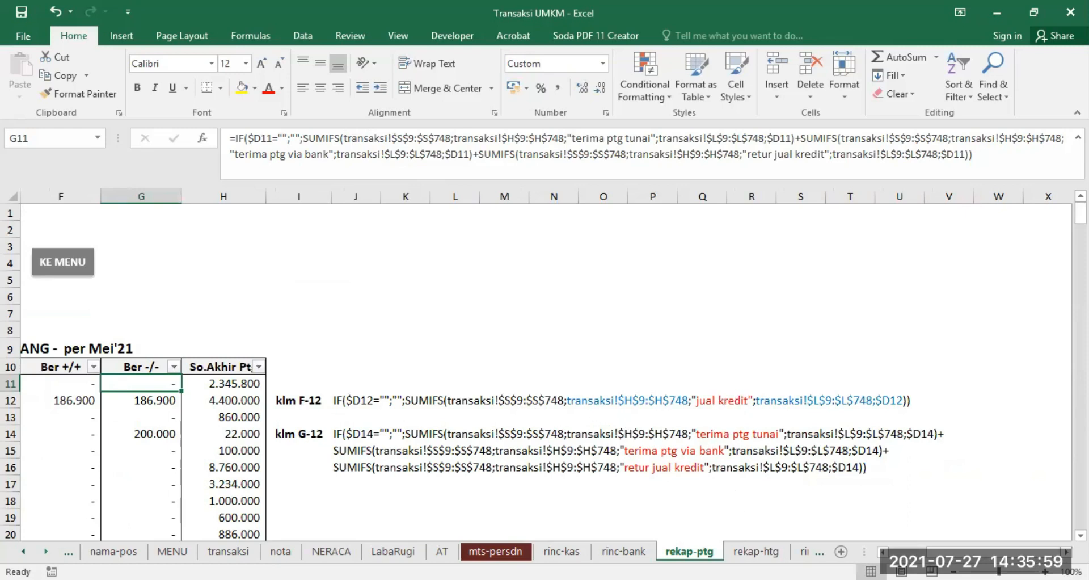
- Open the rinc-ptg sheet and examine the description formula in F9 and the name selector in F5
{"action": "left_click", "coordinate": [46, 551]}
{"action": "left_click", "coordinate": [45, 551]}
{"action": "left_click", "coordinate": [704, 552]}
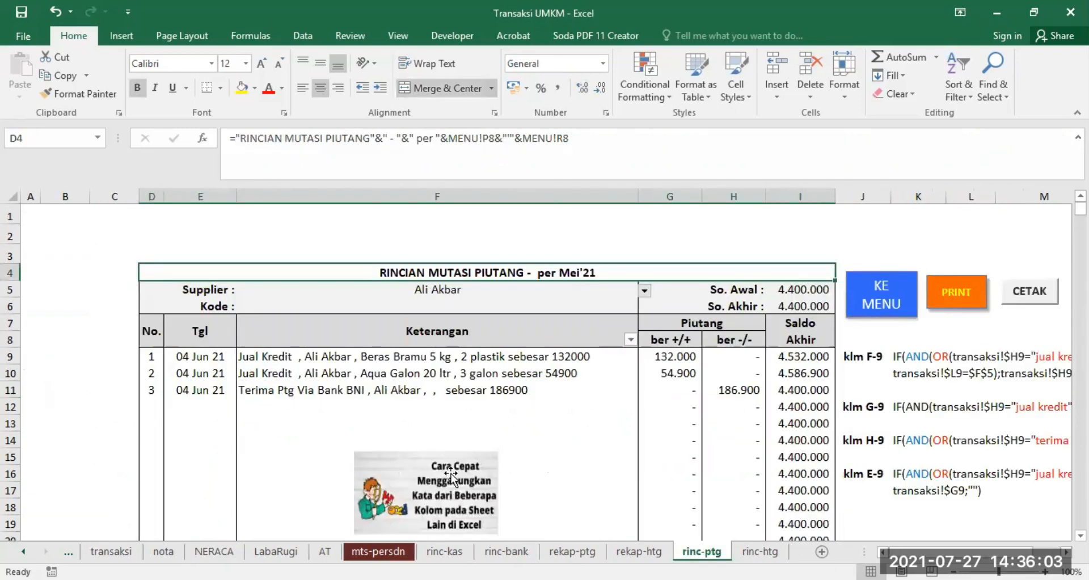
{"action": "left_click", "coordinate": [601, 357]}
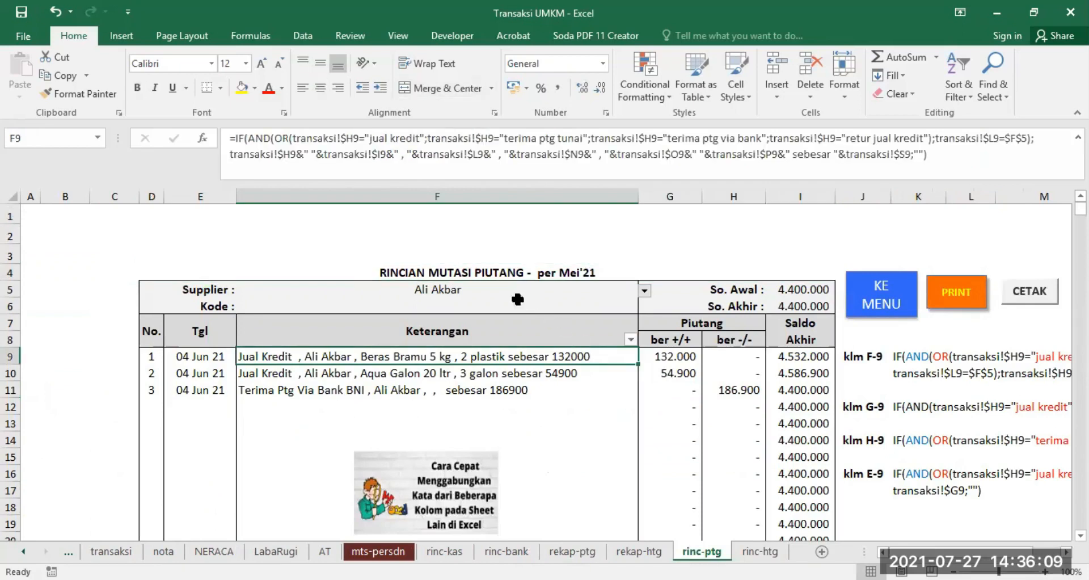
{"action": "left_click", "coordinate": [446, 288]}
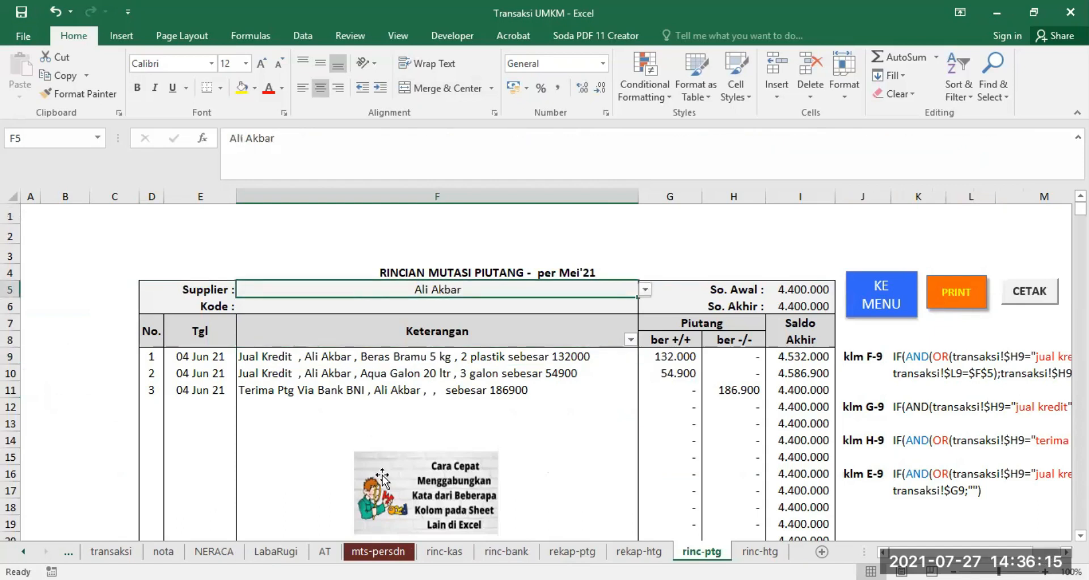
- Look at the bank account selector in F5 on rinc-bank for comparison, and return to rinc-ptg
{"action": "left_click", "coordinate": [506, 551]}
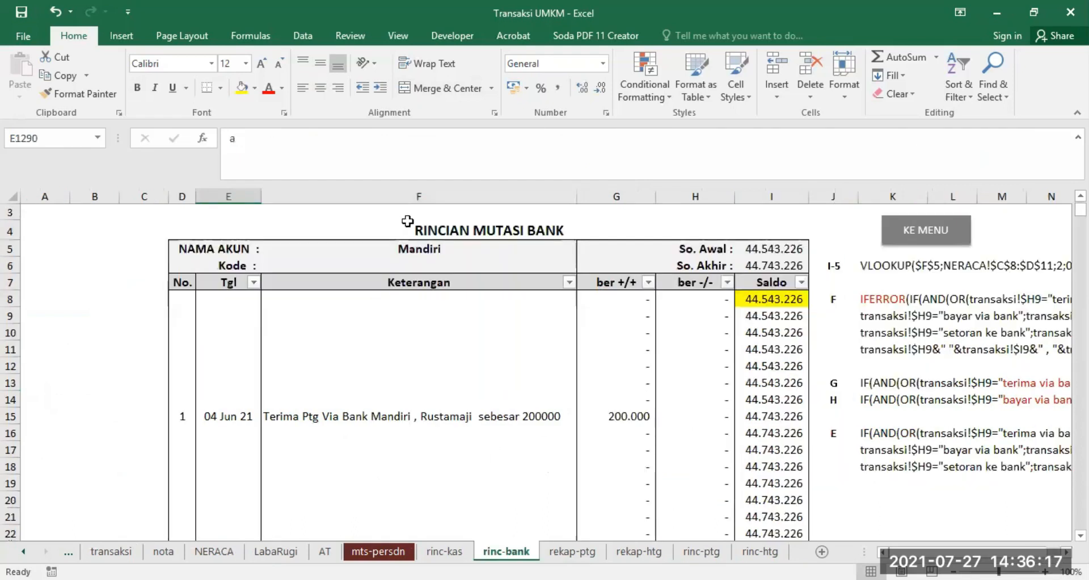
{"action": "left_click", "coordinate": [433, 250]}
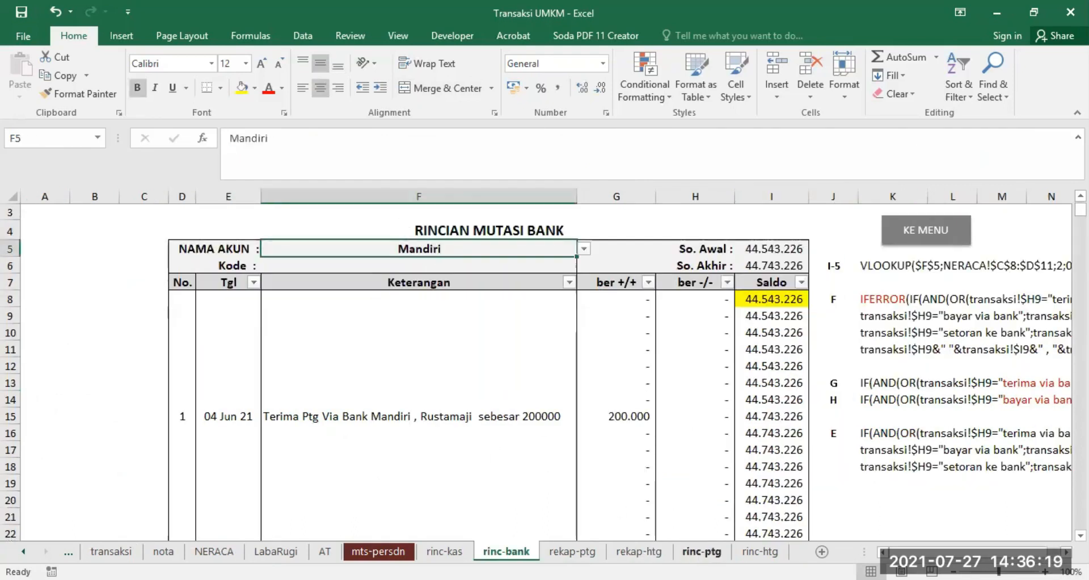
{"action": "left_click", "coordinate": [698, 551]}
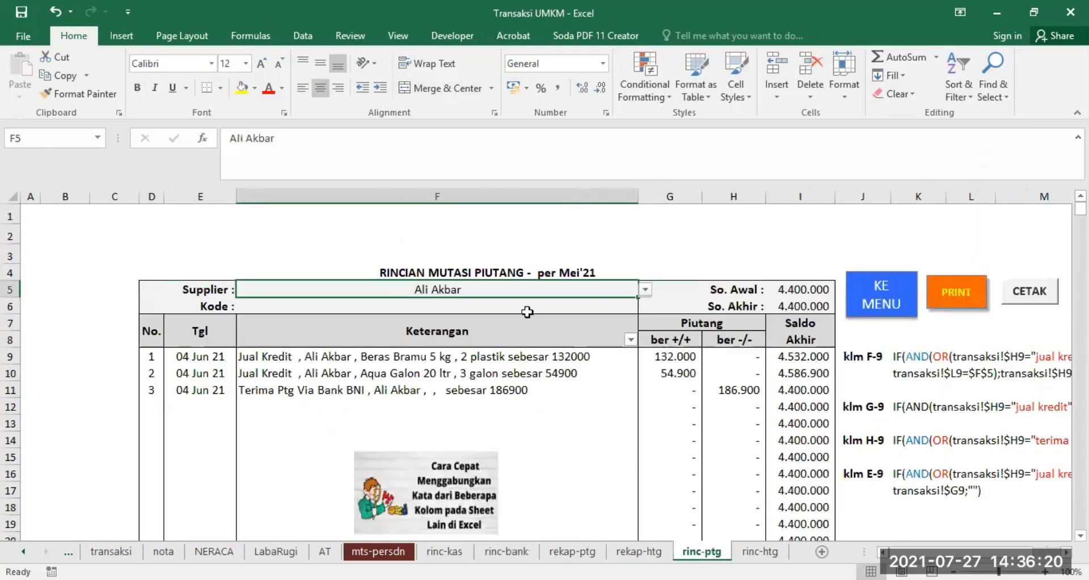
- Check the data validation list settings of the name selector in F5 on rinc-ptg
{"action": "left_click", "coordinate": [297, 35]}
{"action": "left_click", "coordinate": [698, 92]}
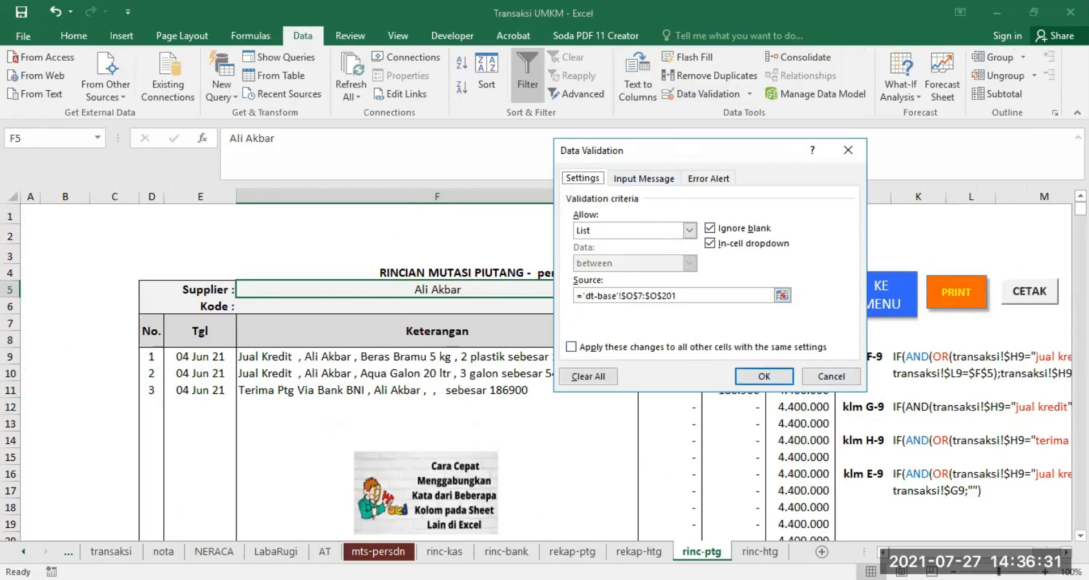
{"action": "left_click", "coordinate": [764, 375]}
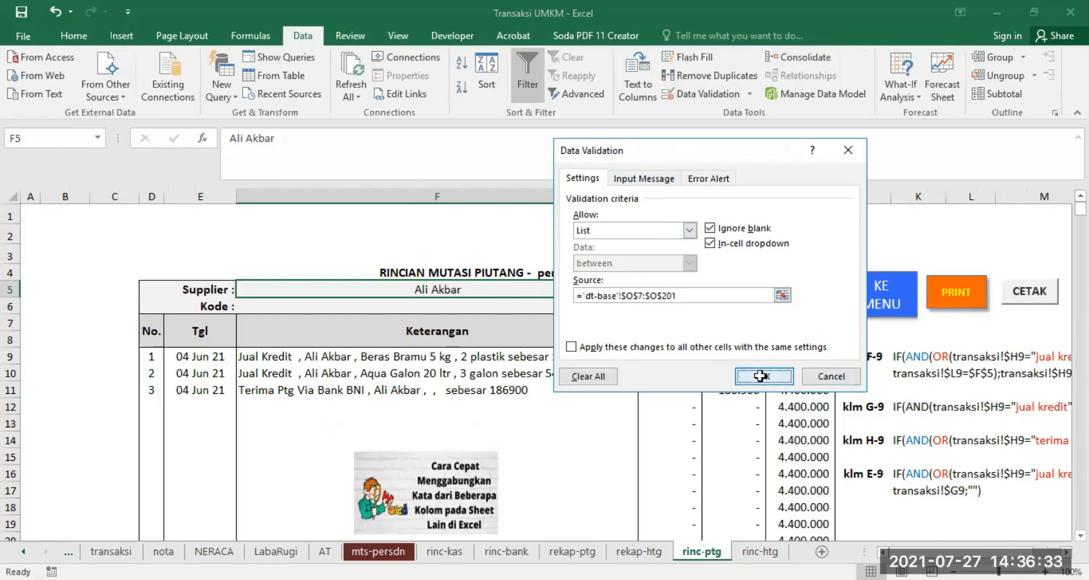
- Point out the customer names in P7:P18 on the dt-base sheet
{"action": "left_click", "coordinate": [19, 553]}
{"action": "left_click", "coordinate": [105, 551]}
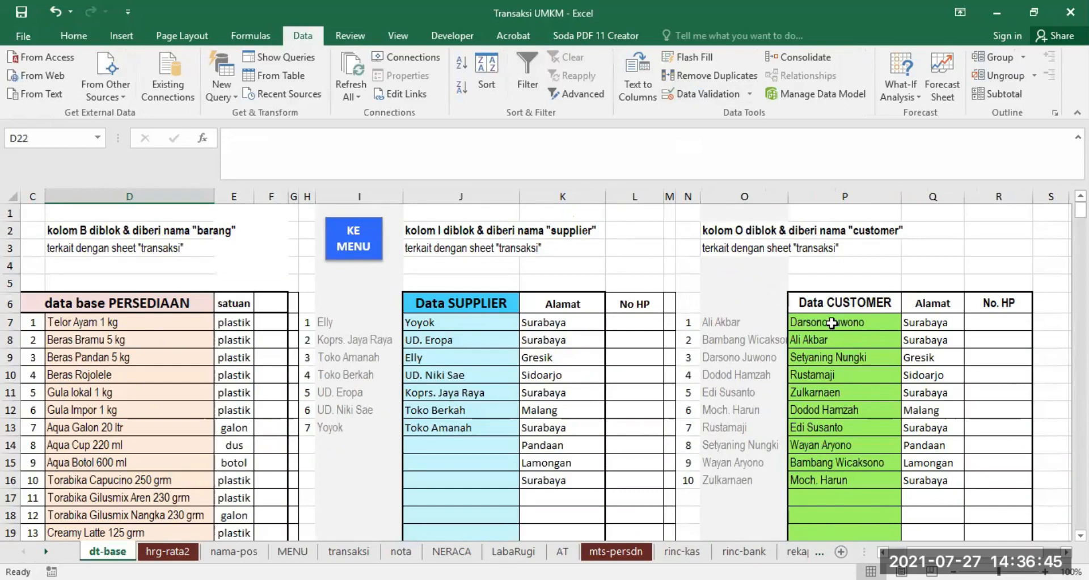
{"action": "left_click_drag", "start_coordinate": [840, 321], "coordinate": [847, 520]}
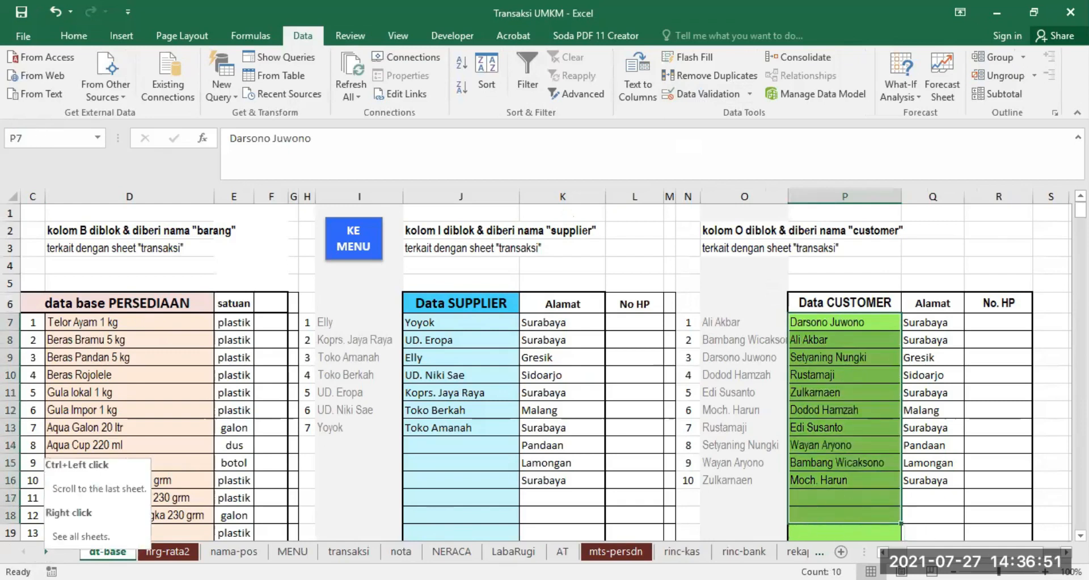
- Return to rinc-ptg and recheck which dt-base range feeds F5's validation list, leaving the settings unchanged
{"action": "left_click", "coordinate": [45, 551]}
{"action": "left_click", "coordinate": [46, 551]}
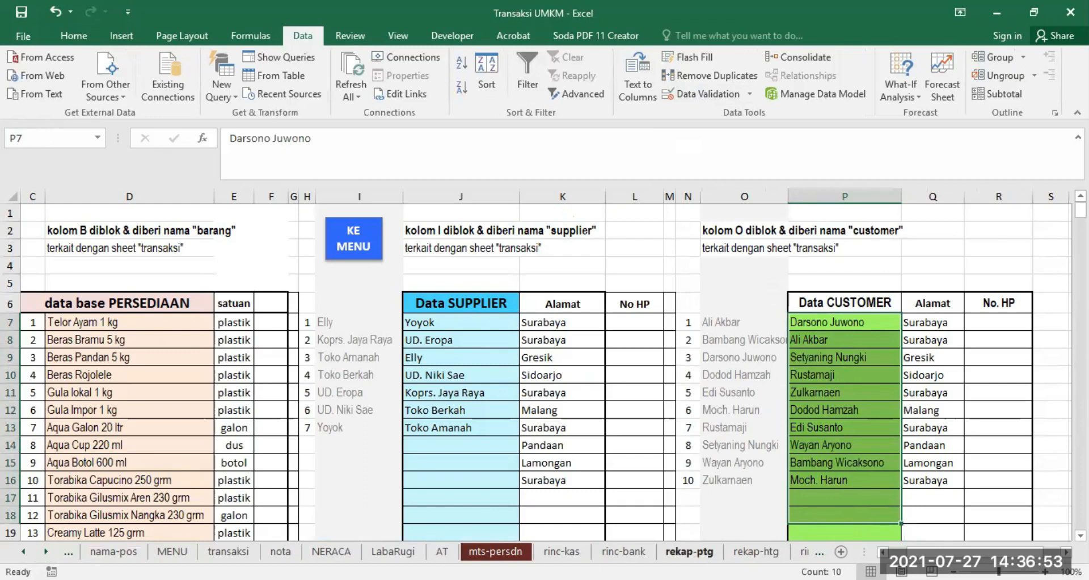
{"action": "left_click", "coordinate": [805, 552]}
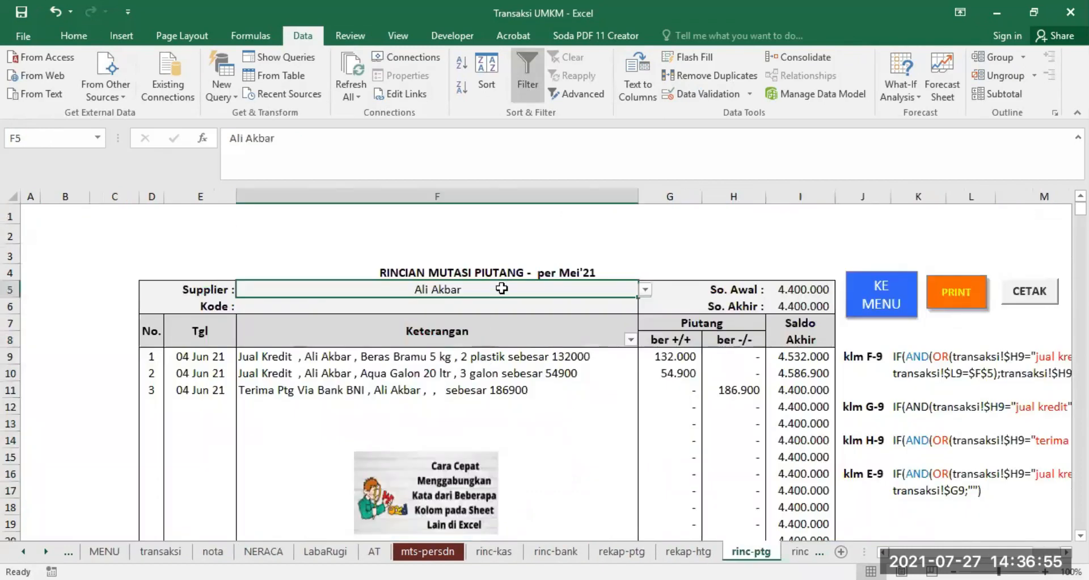
{"action": "left_click", "coordinate": [709, 93]}
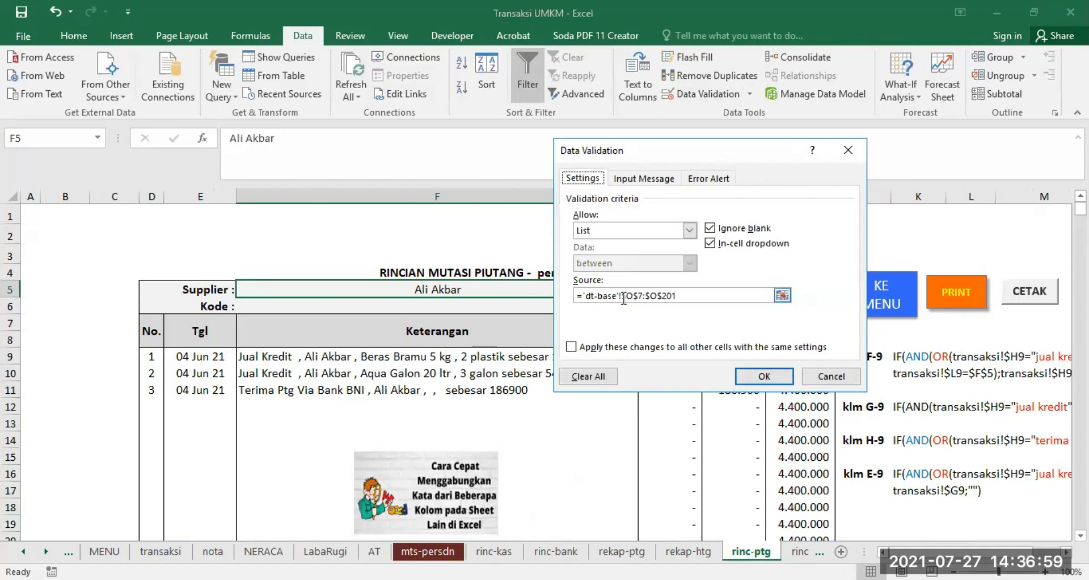
{"action": "left_click", "coordinate": [824, 376]}
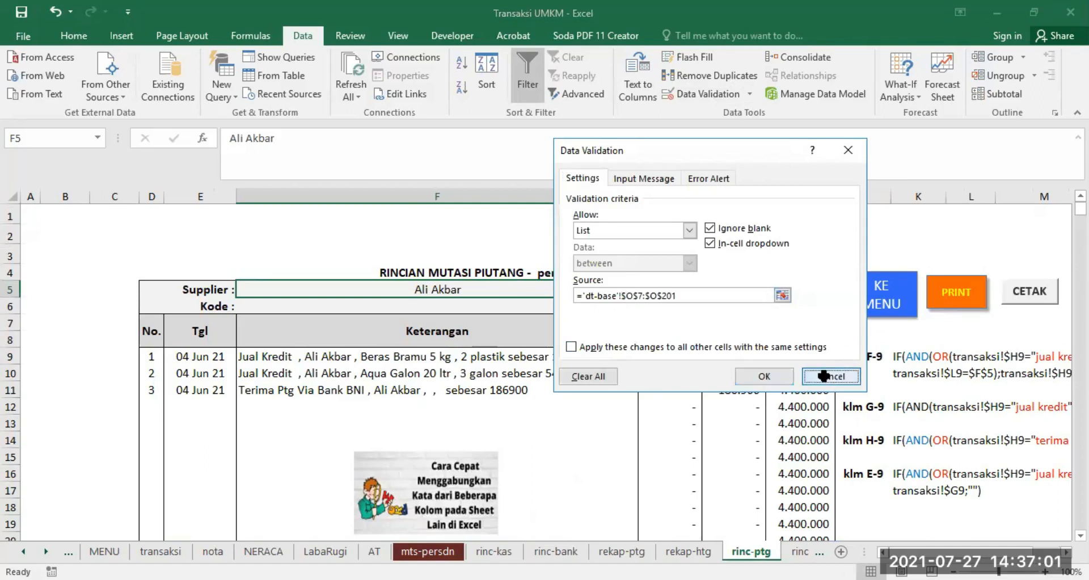
- Go back to dt-base and examine the sorted customer list in column O beside Data CUSTOMER
{"action": "left_click", "coordinate": [23, 551]}
{"action": "left_click", "coordinate": [23, 551]}
{"action": "left_click", "coordinate": [23, 551]}
{"action": "left_click", "coordinate": [121, 538]}
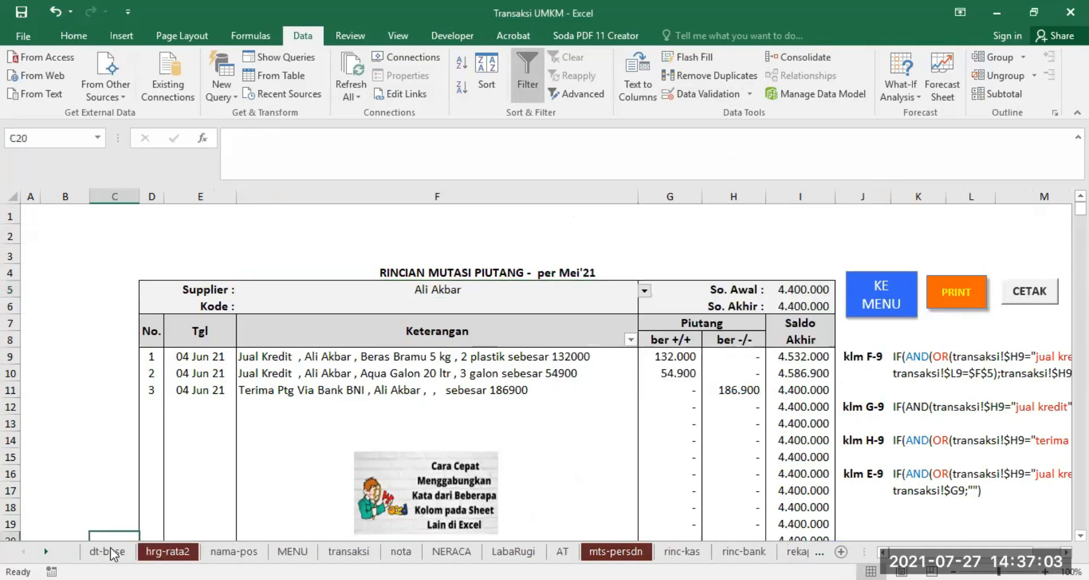
{"action": "left_click", "coordinate": [115, 550]}
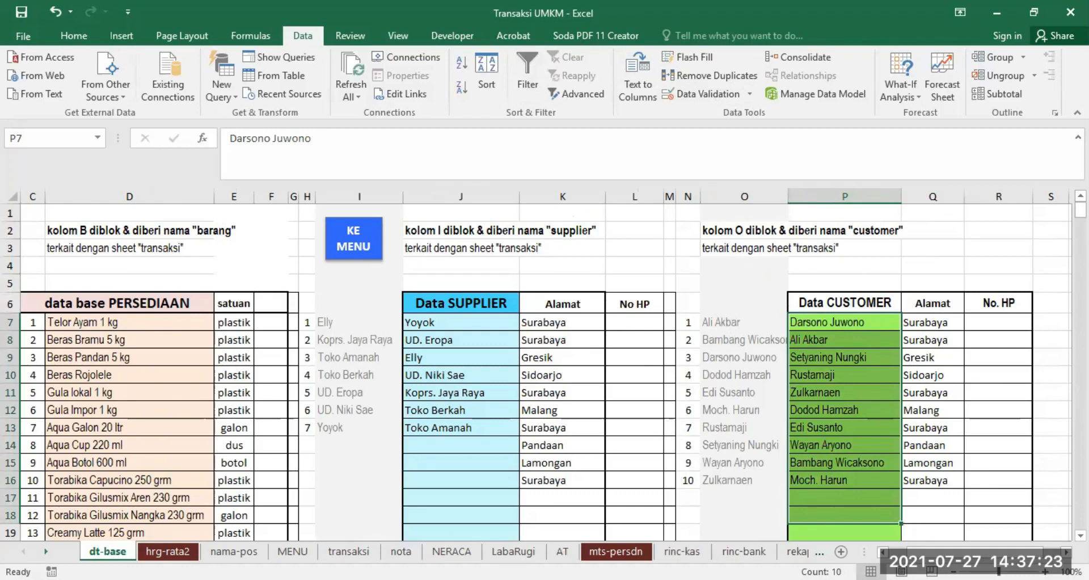
- Compare the name selector in F5 on rinc-ptg with the supplier selector in F5 on rinc-htg
{"action": "left_click", "coordinate": [46, 551]}
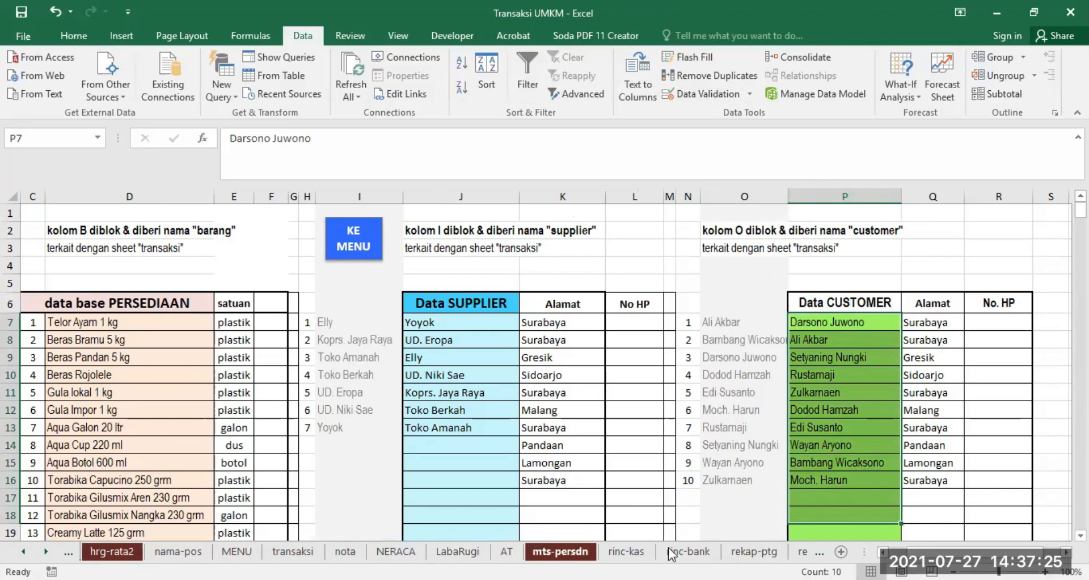
{"action": "left_click", "coordinate": [800, 551]}
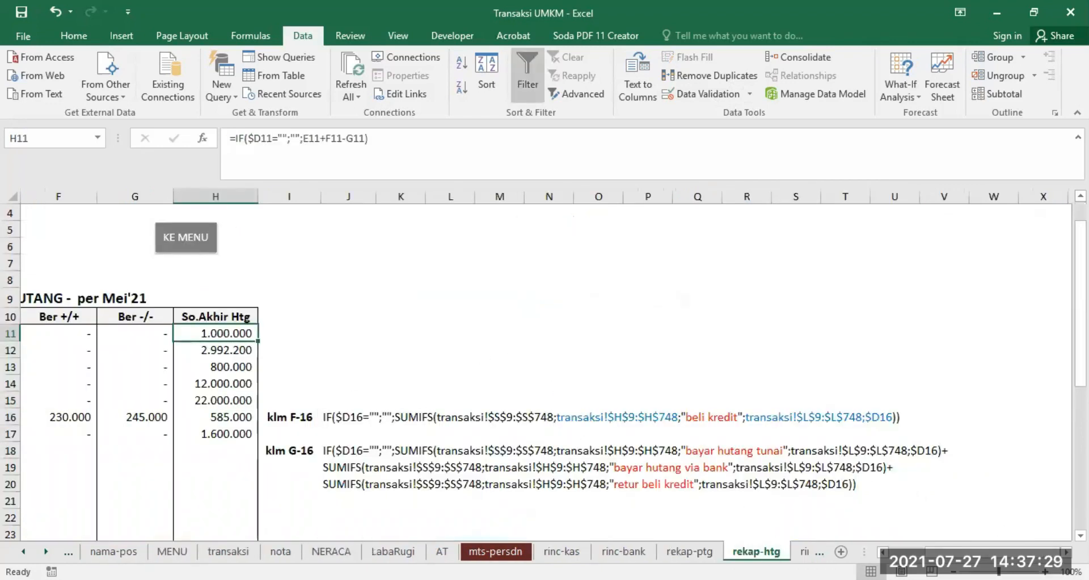
{"action": "left_click", "coordinate": [819, 552]}
{"action": "left_click", "coordinate": [818, 552]}
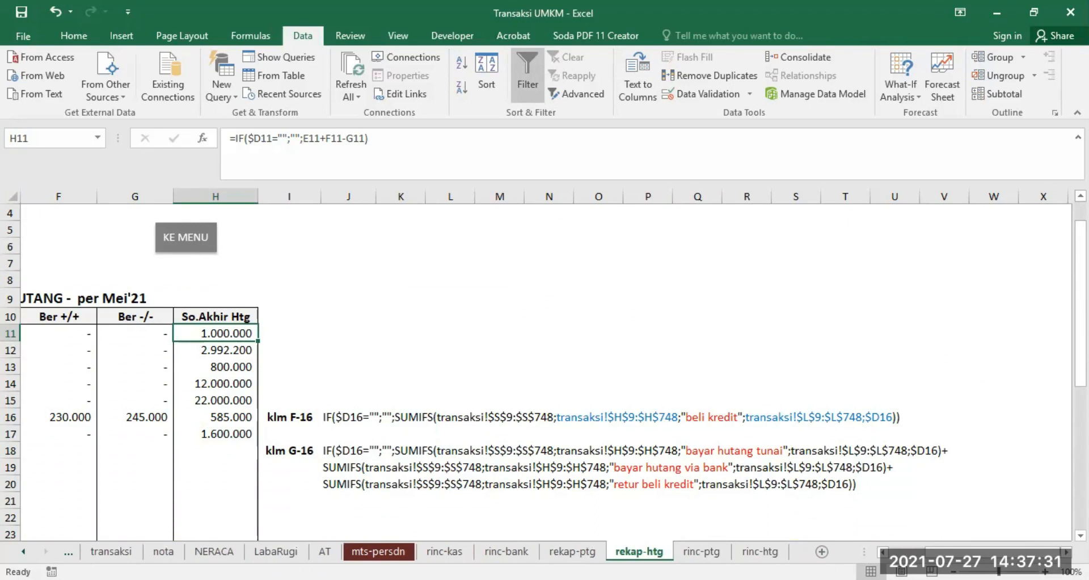
{"action": "left_click", "coordinate": [719, 550]}
{"action": "left_click", "coordinate": [475, 268]}
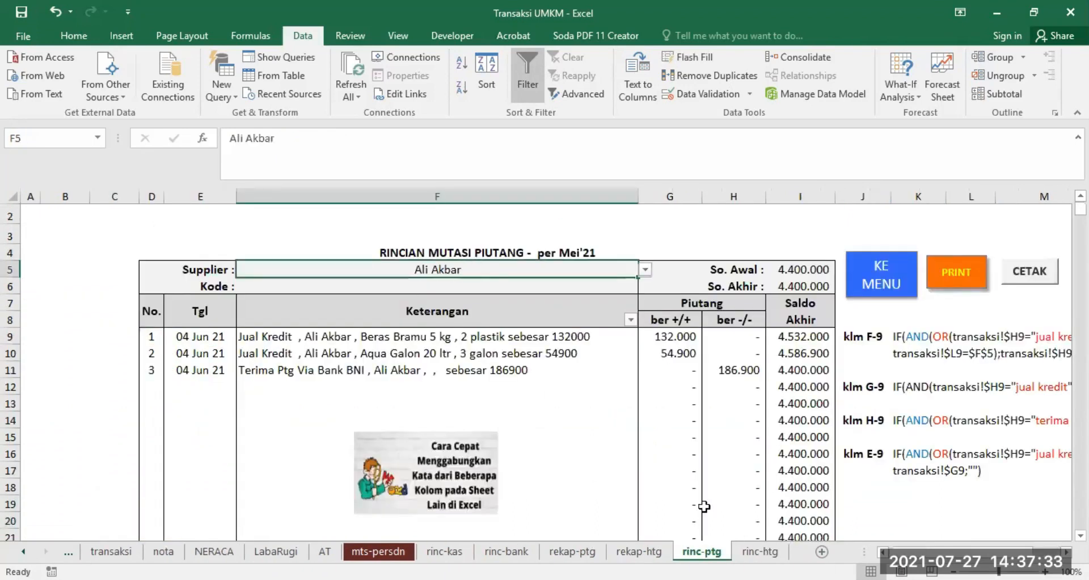
{"action": "left_click", "coordinate": [748, 549]}
{"action": "left_click", "coordinate": [459, 280]}
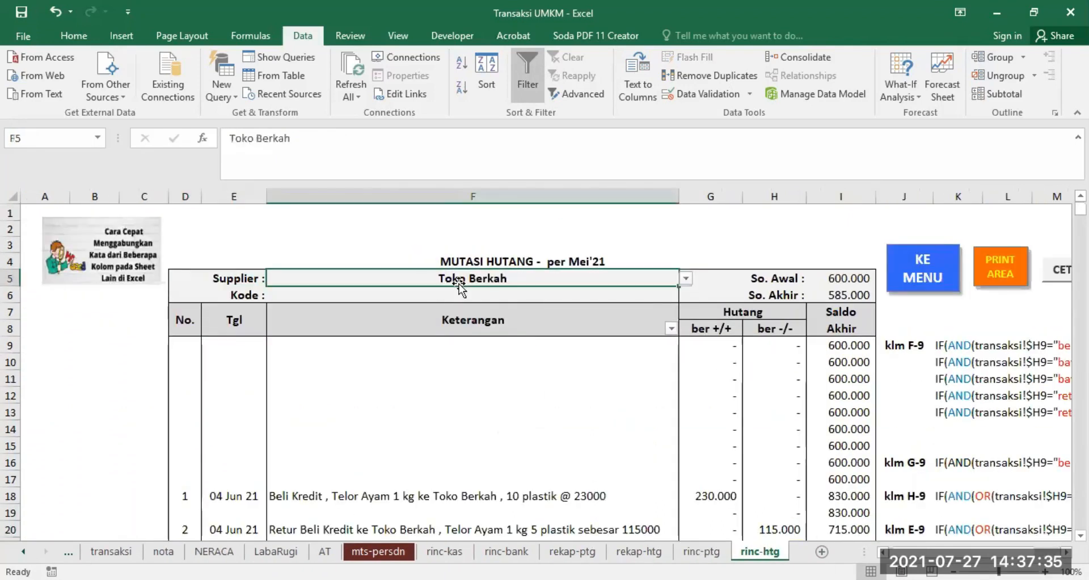
- Select the sorted supplier list in column I on dt-base from I7 down to I68 to examine its array formula
{"action": "left_click", "coordinate": [23, 550]}
{"action": "left_click", "coordinate": [108, 551]}
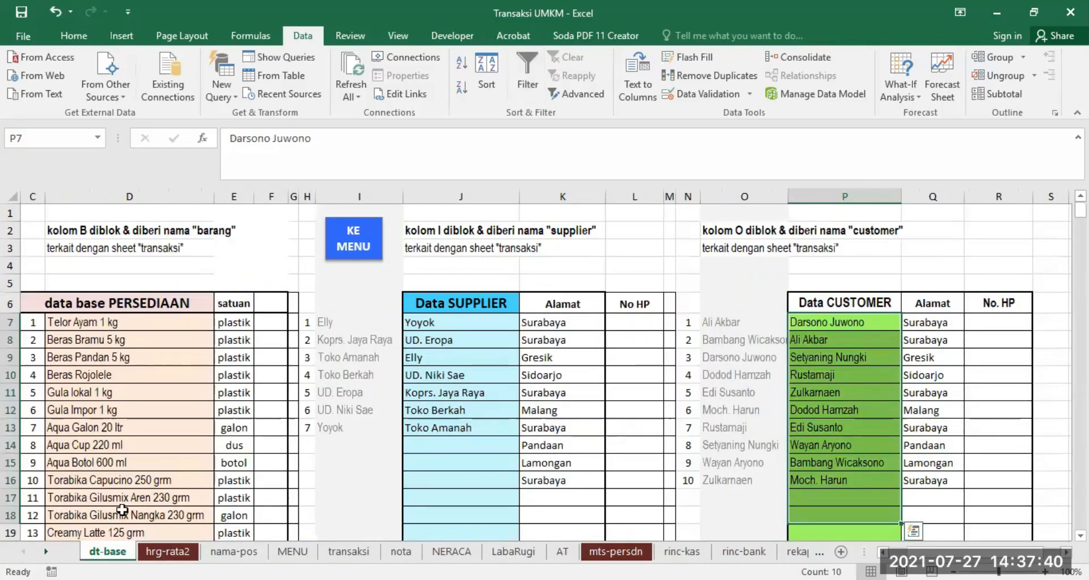
{"action": "left_click", "coordinate": [337, 307]}
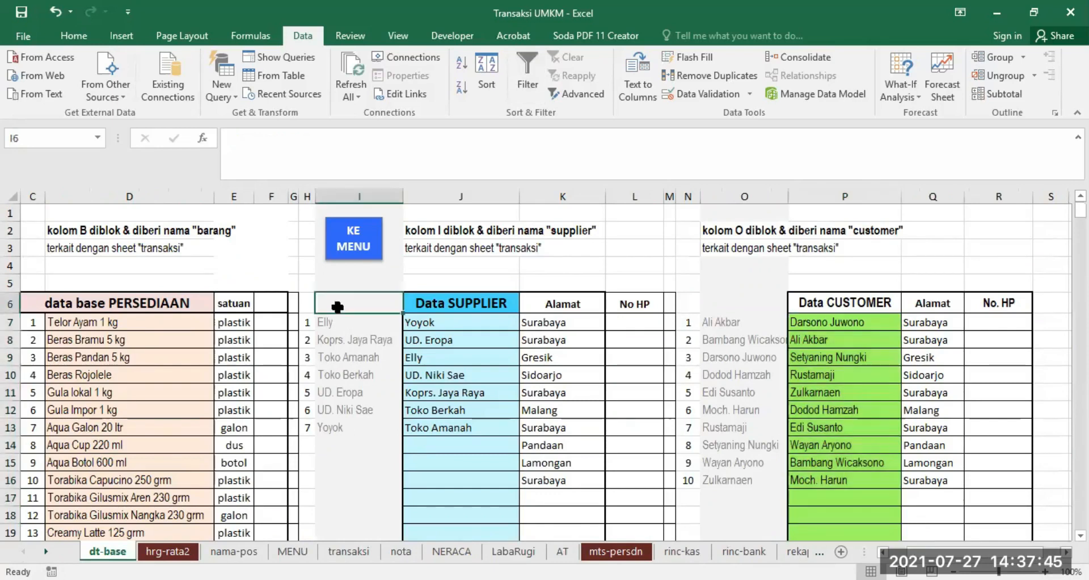
{"action": "left_click", "coordinate": [330, 322]}
{"action": "left_click_drag", "start_coordinate": [331, 322], "coordinate": [400, 519]}
{"action": "left_click_drag", "start_coordinate": [398, 310], "coordinate": [347, 539]}
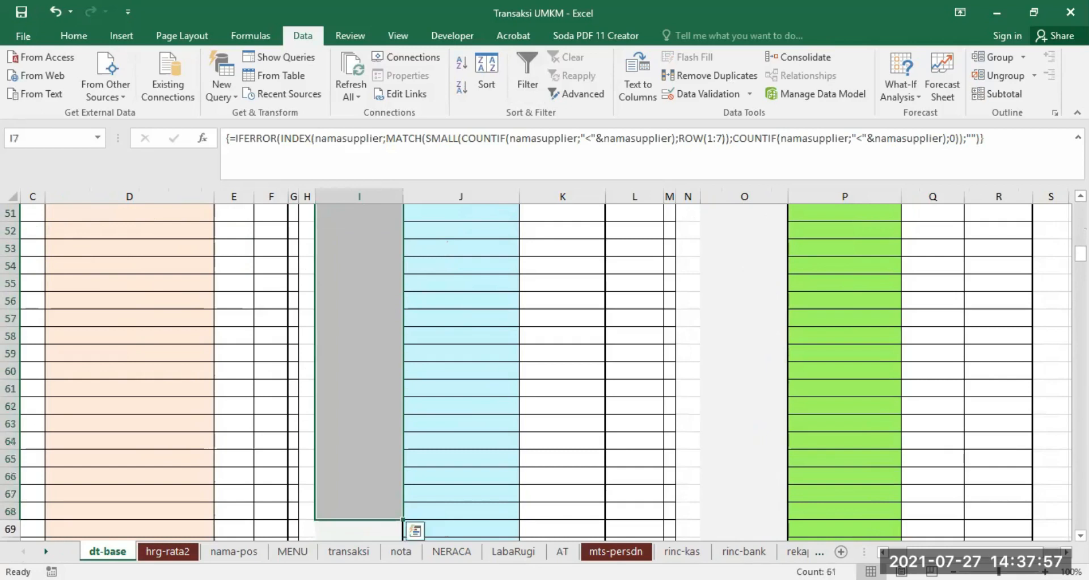
- Switch to rinc-htg and review the supplier list in F5 from its first entry, picking Toko Berkah
{"action": "left_click", "coordinate": [45, 550]}
{"action": "left_click", "coordinate": [45, 551]}
{"action": "left_click", "coordinate": [46, 551]}
{"action": "left_click", "coordinate": [45, 550]}
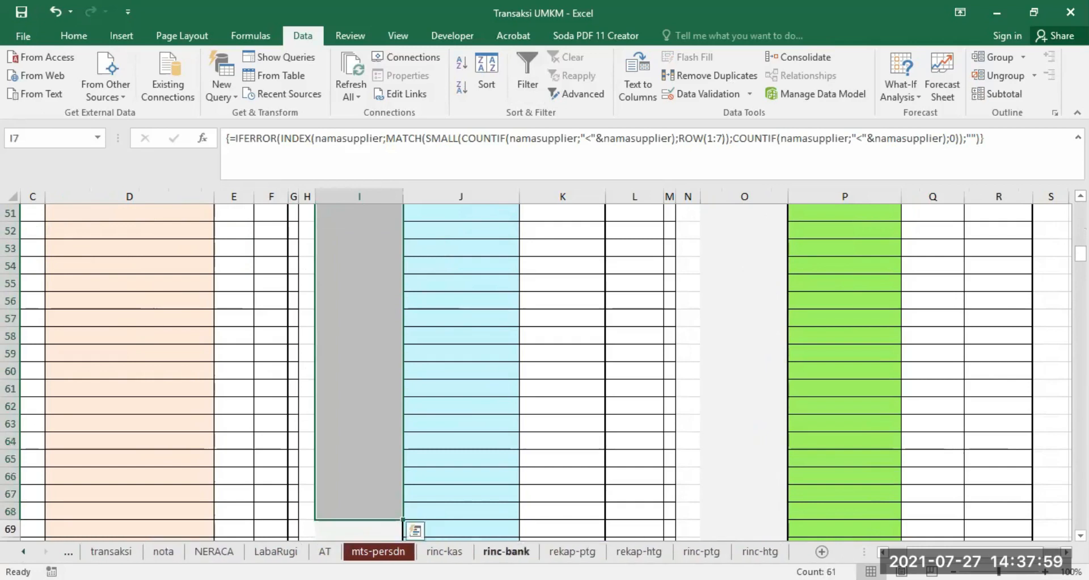
{"action": "left_click", "coordinate": [760, 551]}
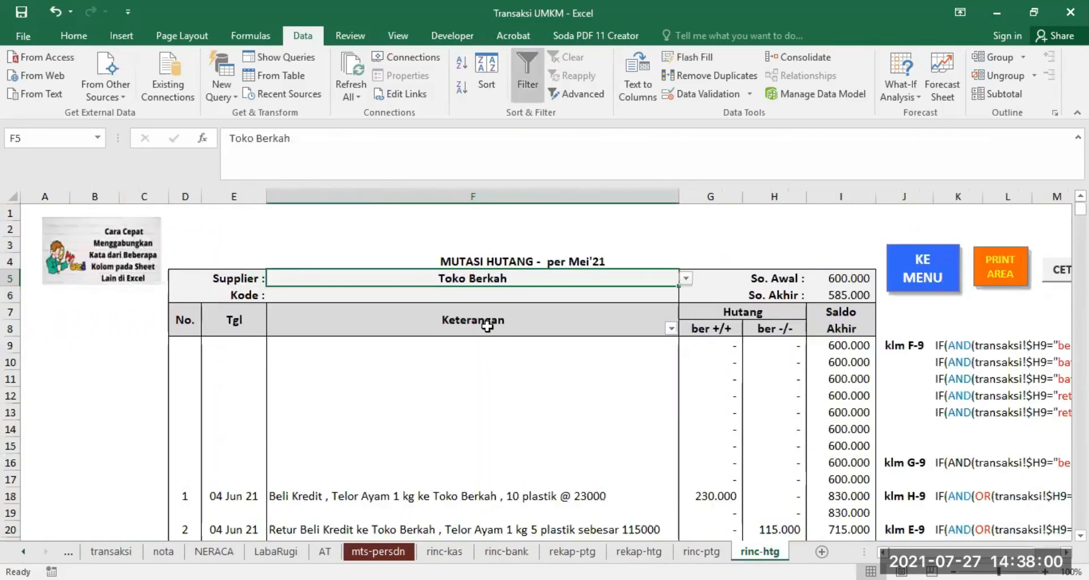
{"action": "left_click", "coordinate": [685, 277]}
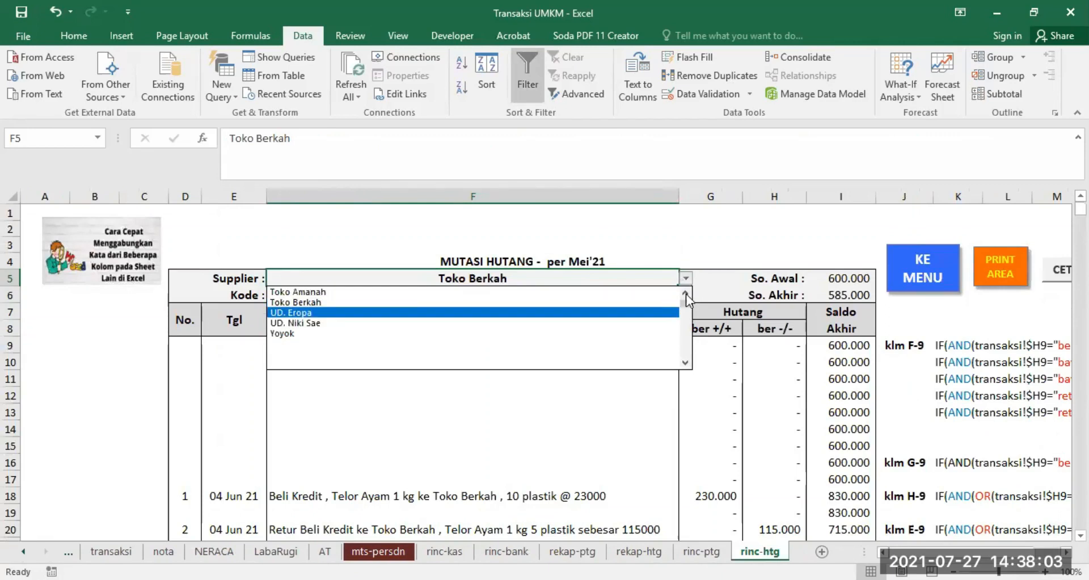
{"action": "left_click", "coordinate": [686, 294]}
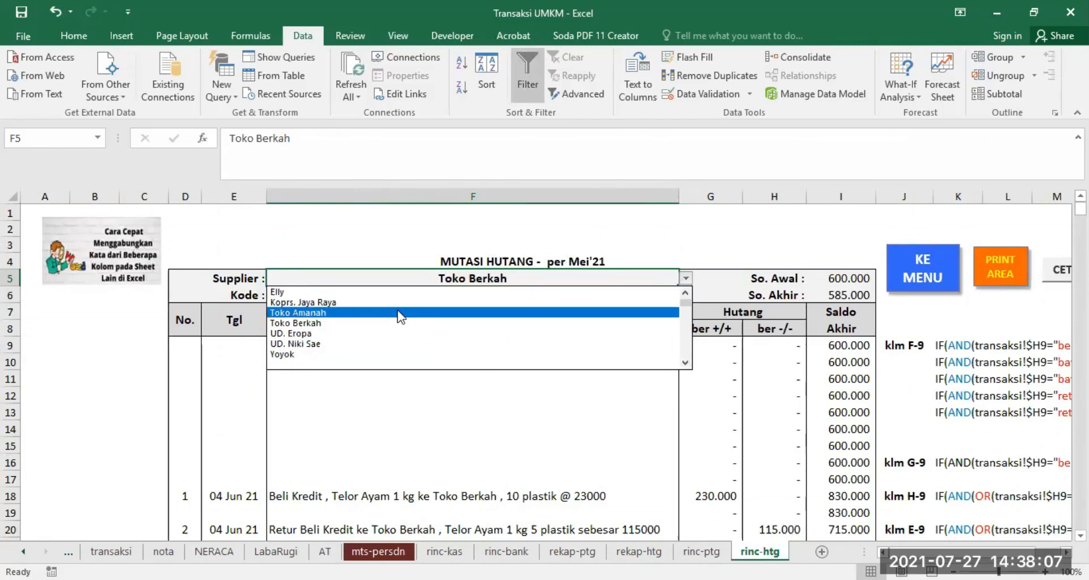
{"action": "left_click", "coordinate": [320, 324]}
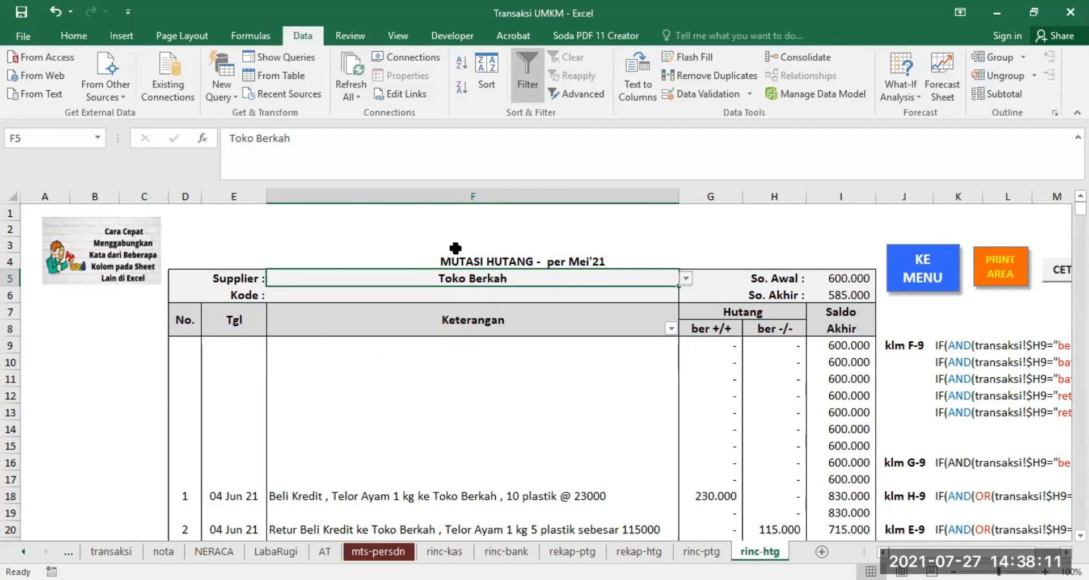
- Compare the opening balance formula in I5 on rinc-ptg with the one in I5 on rinc-bank
{"action": "left_click", "coordinate": [701, 551]}
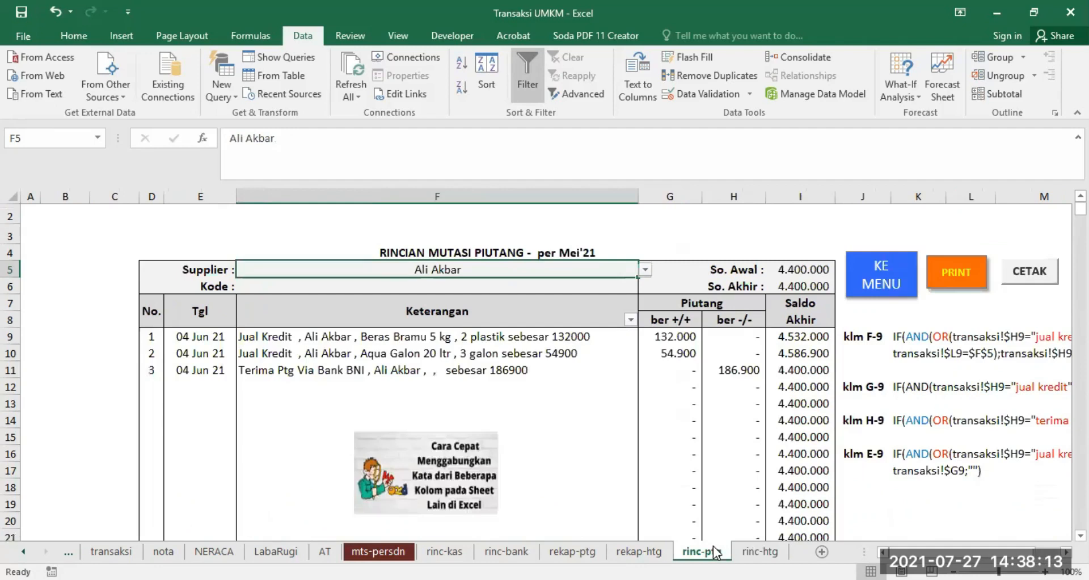
{"action": "left_click", "coordinate": [801, 269]}
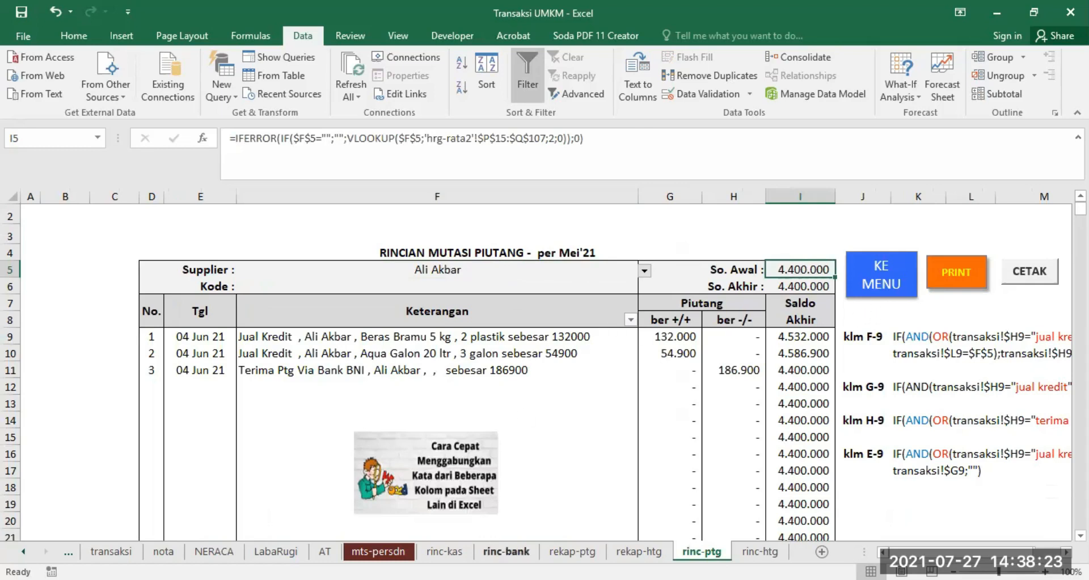
{"action": "key", "text": "ctrl+Page_Up"}
{"action": "key", "text": "ctrl+Page_Up"}
{"action": "key", "text": "ctrl+Page_Up"}
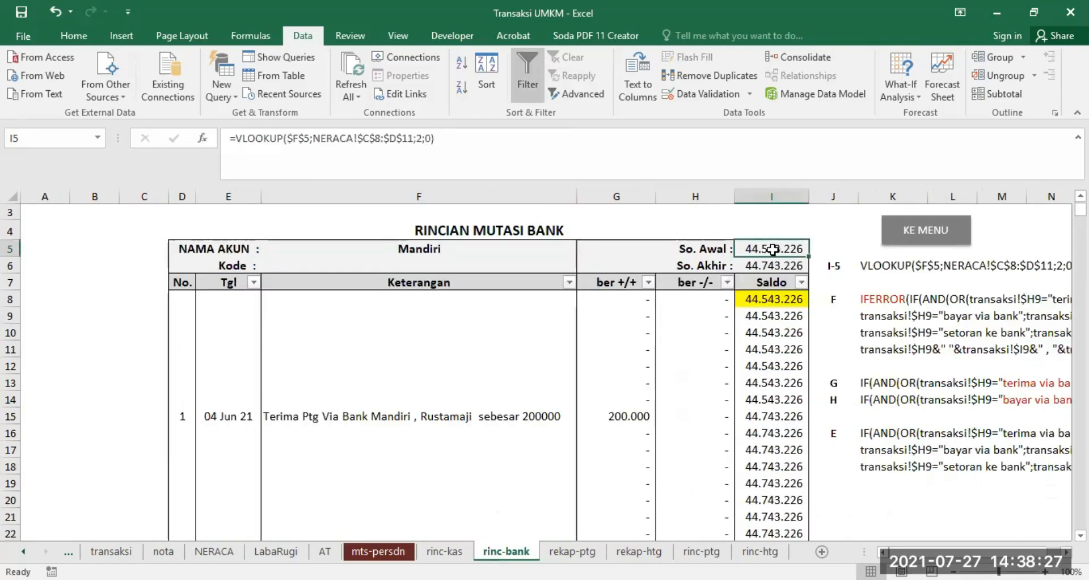
- Return to rinc-ptg and examine the 'hrg-rata2'!$P$15:$Q$107 lookup part of I5's formula, leaving the formula without editing it
{"action": "left_click", "coordinate": [701, 551]}
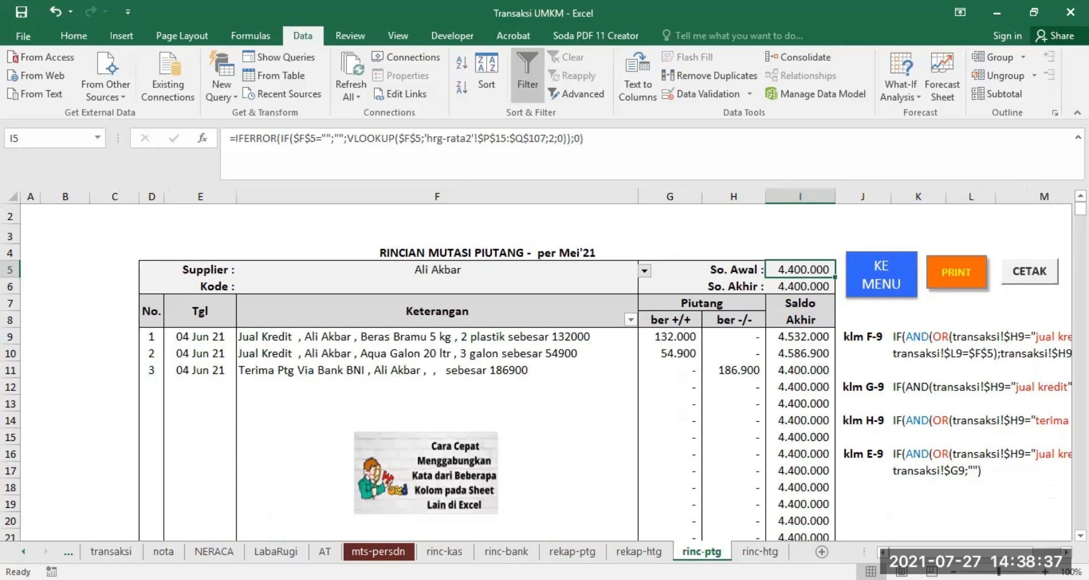
{"action": "left_click", "coordinate": [23, 552]}
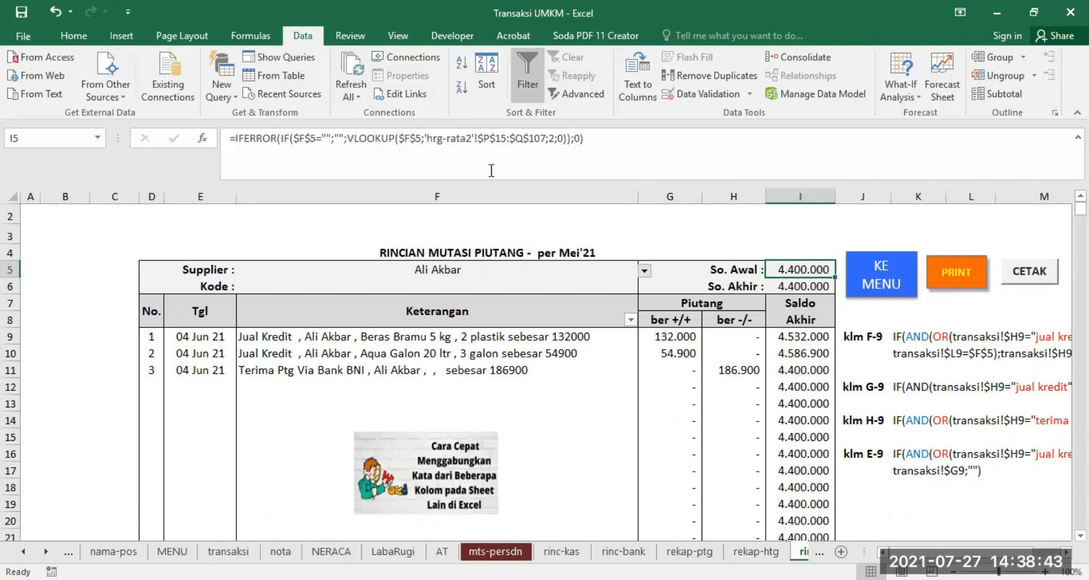
{"action": "left_click_drag", "start_coordinate": [428, 137], "coordinate": [706, 137]}
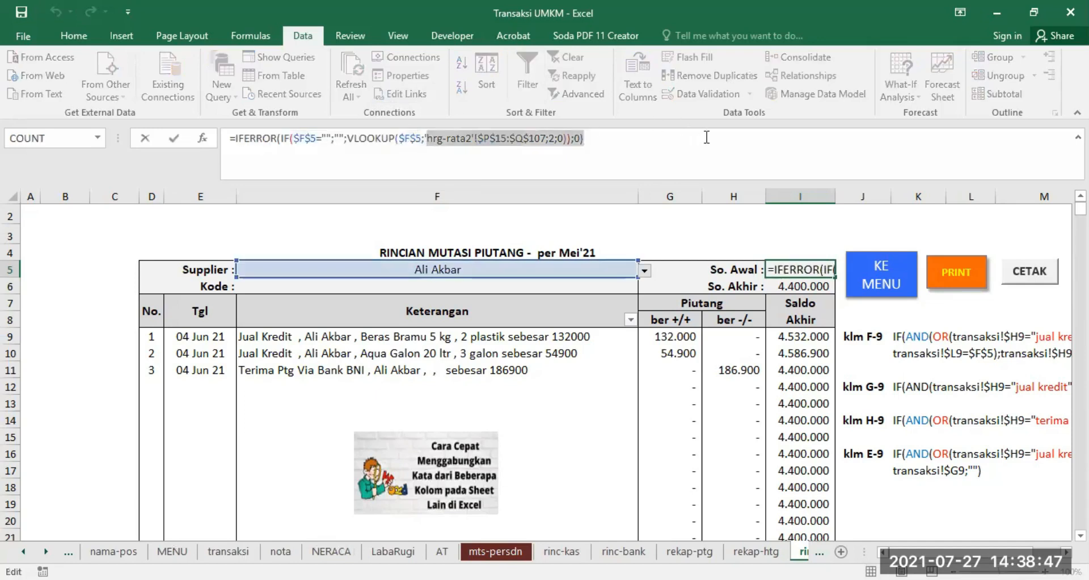
{"action": "key", "text": "Escape"}
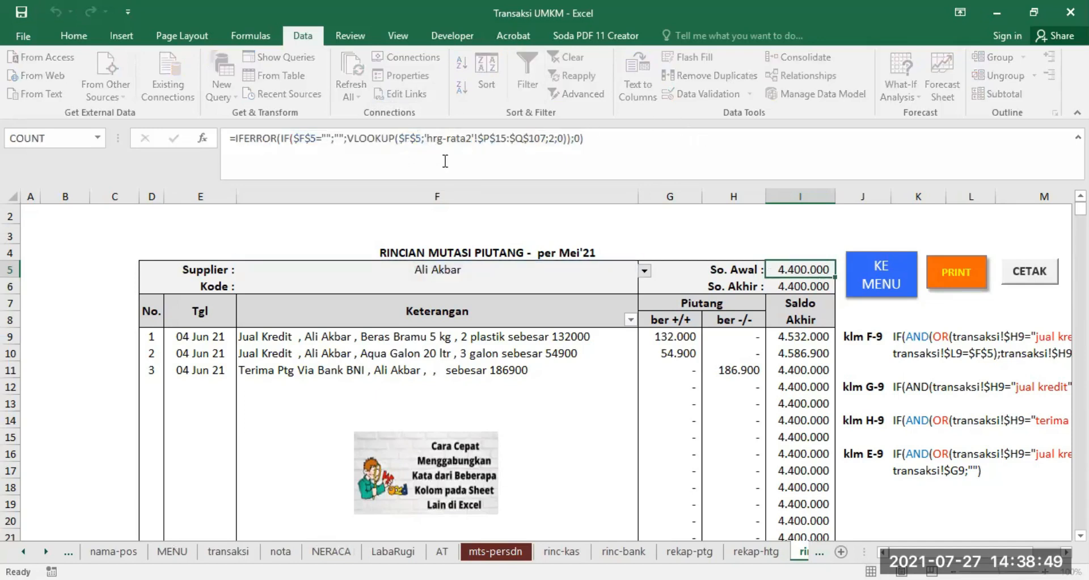
- On hrg-rata2, select the Data CUSTOMER names and opening balances in P15:Q40 to examine the lookup source
{"action": "left_click", "coordinate": [23, 551]}
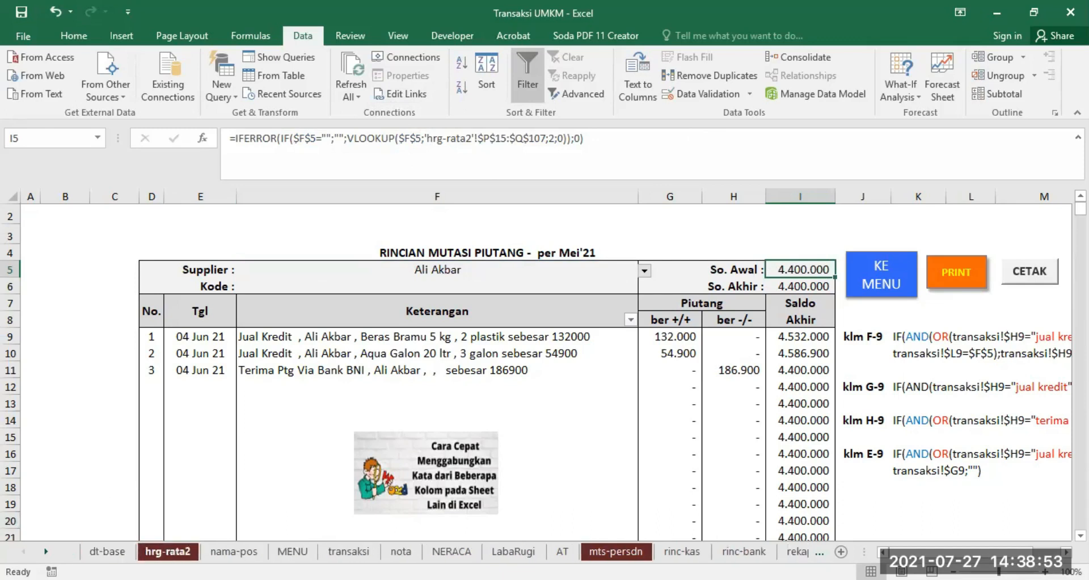
{"action": "left_click", "coordinate": [168, 551]}
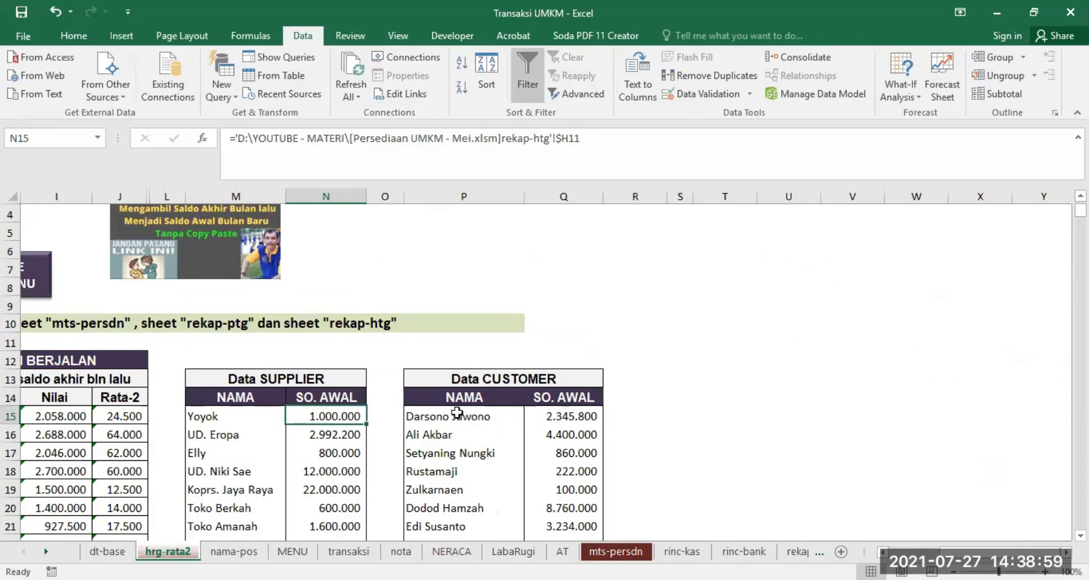
{"action": "left_click_drag", "start_coordinate": [415, 417], "coordinate": [562, 513]}
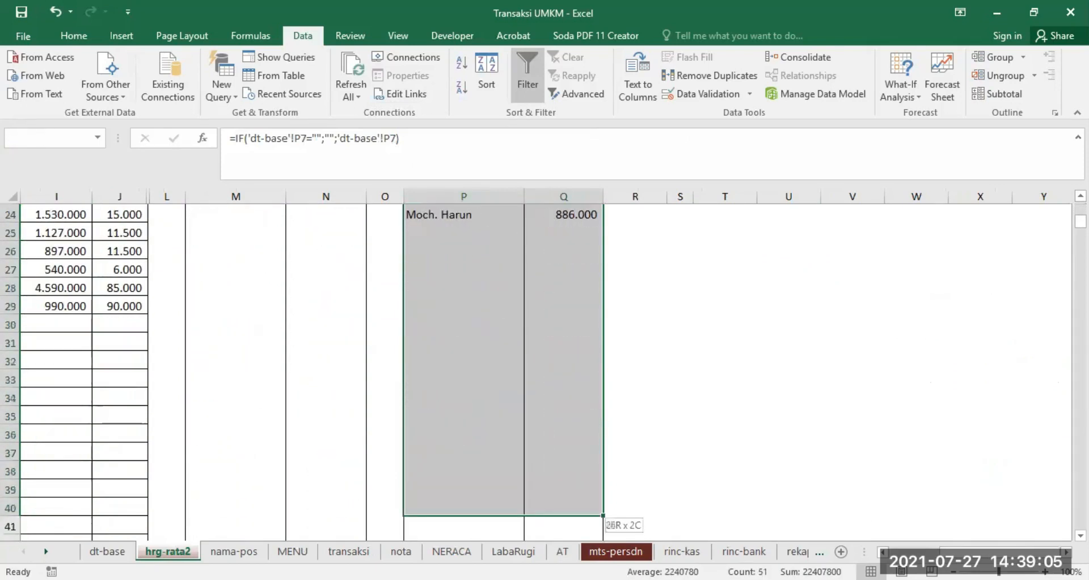
{"action": "scroll", "coordinate": [687, 342], "scroll_direction": "up", "scroll_amount": 5}
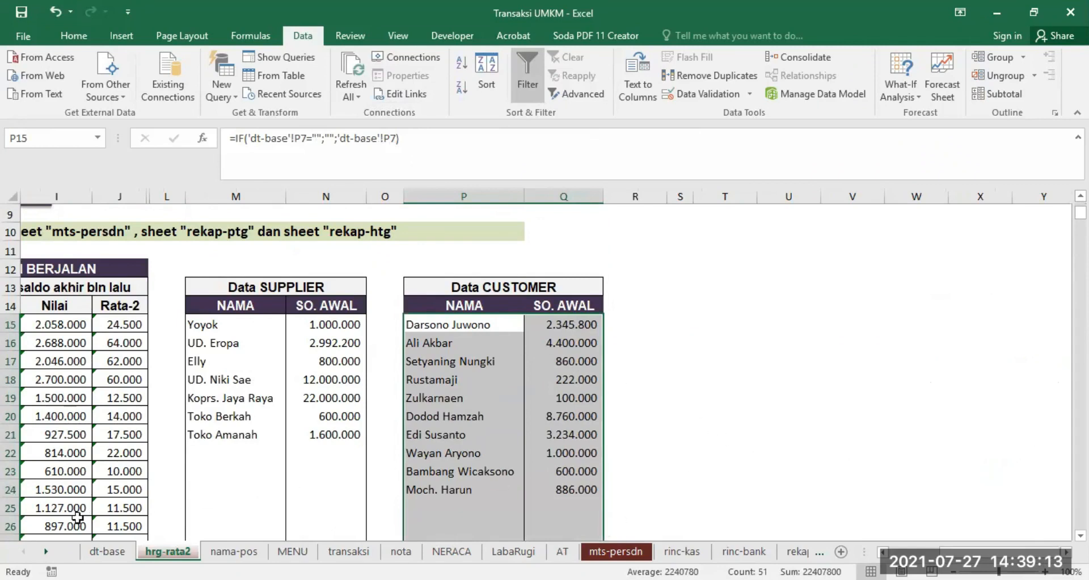
- Go back to rinc-ptg and review the closing arguments of the opening balance formula in I5
{"action": "left_click", "coordinate": [45, 551]}
{"action": "left_click", "coordinate": [46, 551]}
{"action": "left_click", "coordinate": [46, 551]}
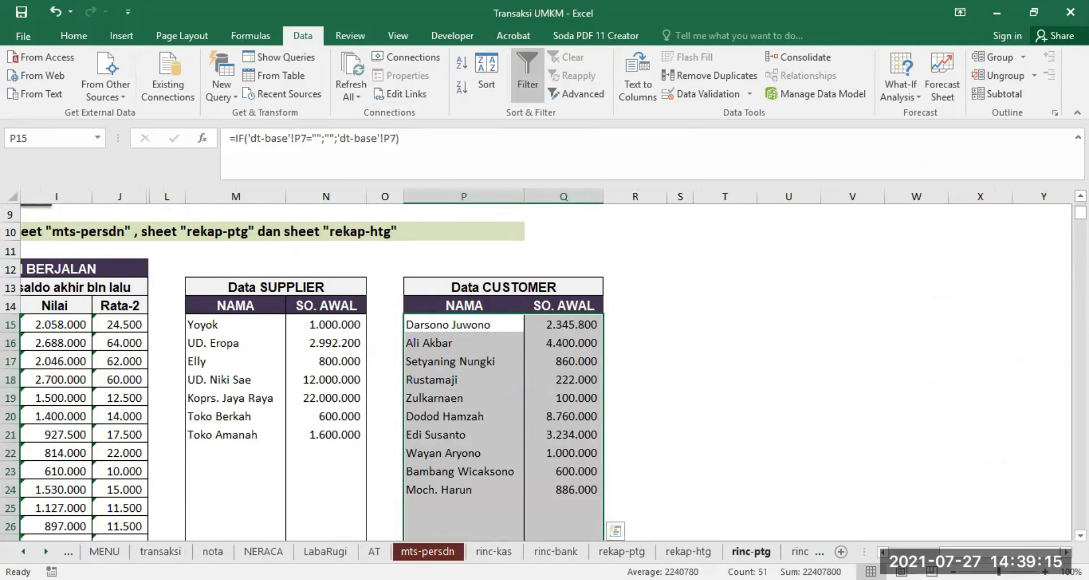
{"action": "left_click", "coordinate": [751, 551]}
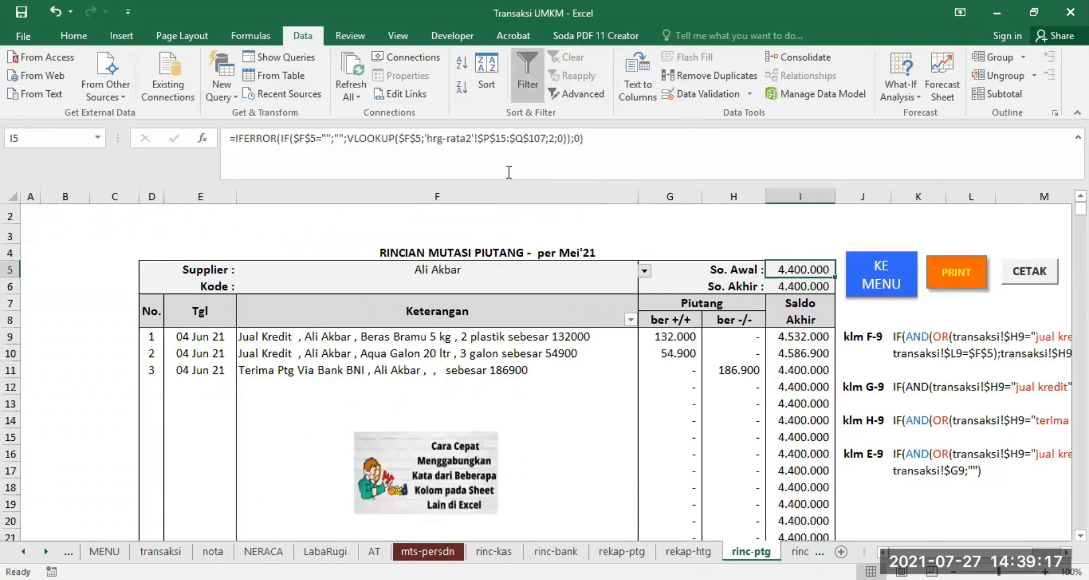
{"action": "left_click", "coordinate": [570, 140]}
{"action": "type", "text": ")"}
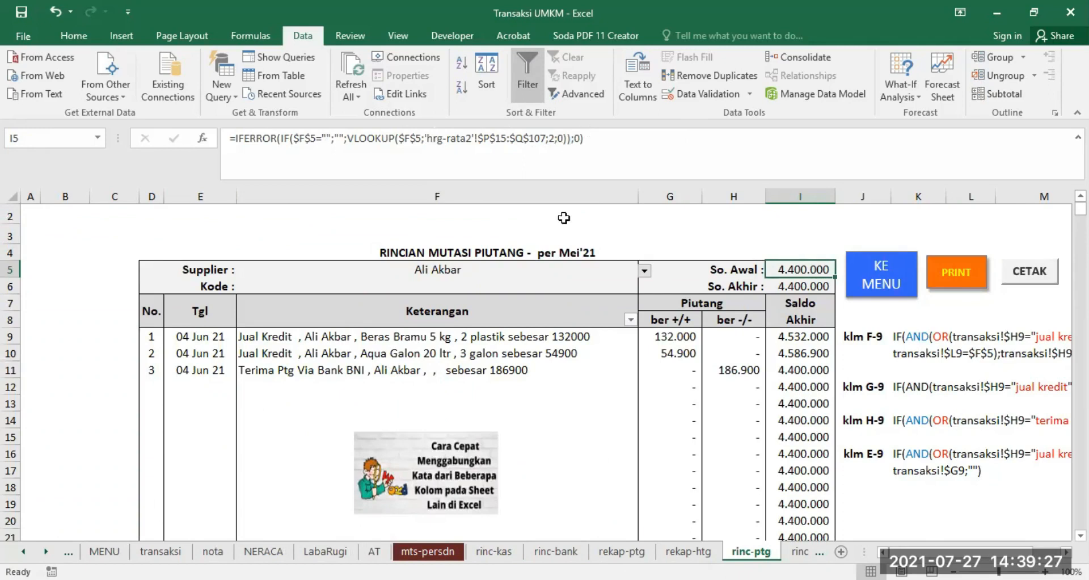
- Remove the IFERROR wrapper from I5 on rinc-ptg, making it =IF($F$5="";"";VLOOKUP($F$5;'hrg-rata2'!$P$15:$Q$107;2;0))
{"action": "left_click_drag", "start_coordinate": [235, 138], "coordinate": [281, 138]}
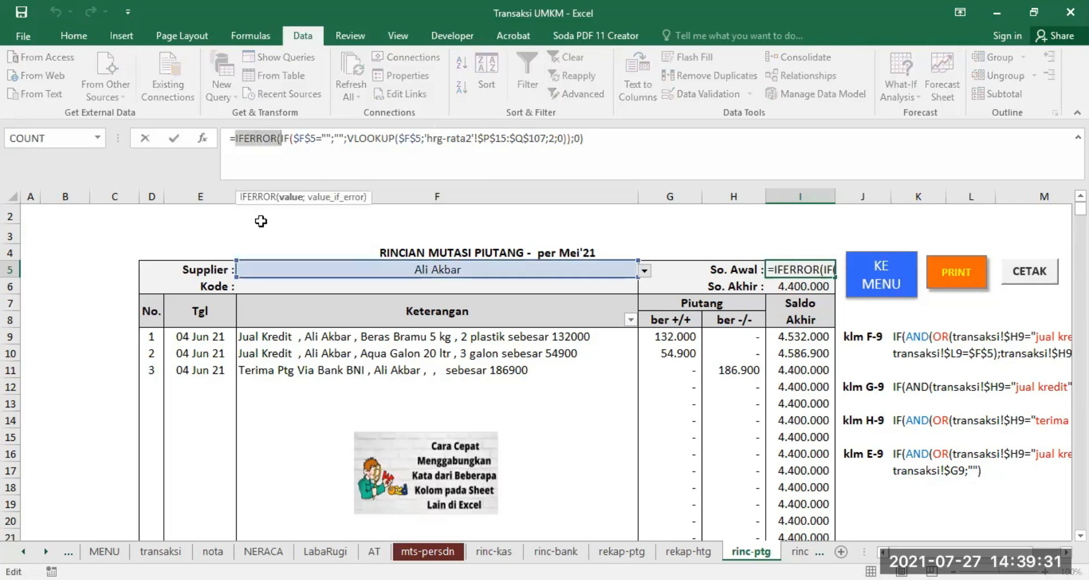
{"action": "key", "text": "Delete"}
{"action": "left_click", "coordinate": [552, 137]}
{"action": "key", "text": "BackSpace"}
{"action": "key", "text": "BackSpace"}
{"action": "key", "text": "BackSpace"}
{"action": "key", "text": "Return"}
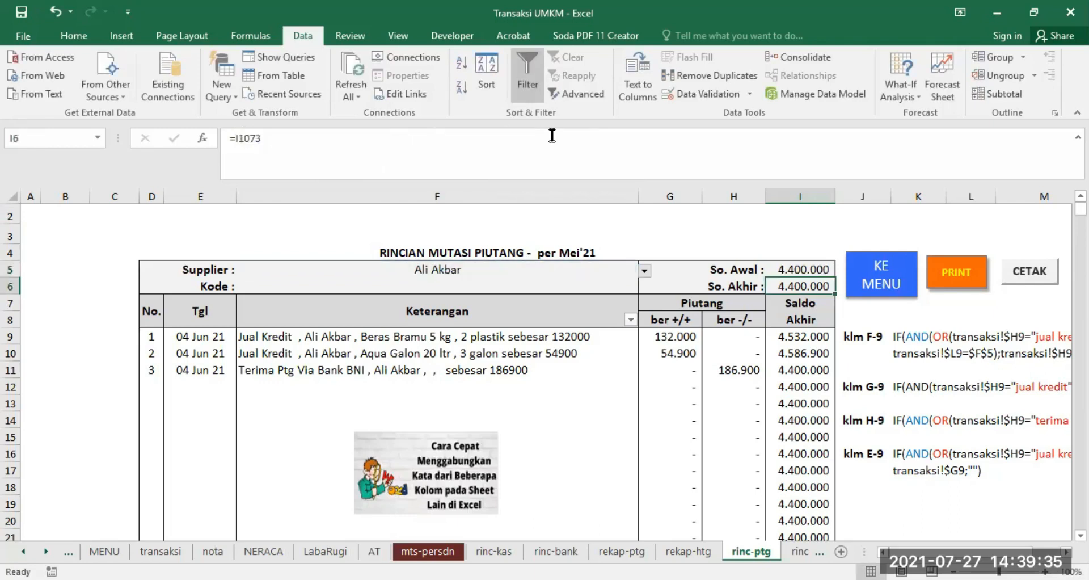
{"action": "left_click", "coordinate": [793, 262]}
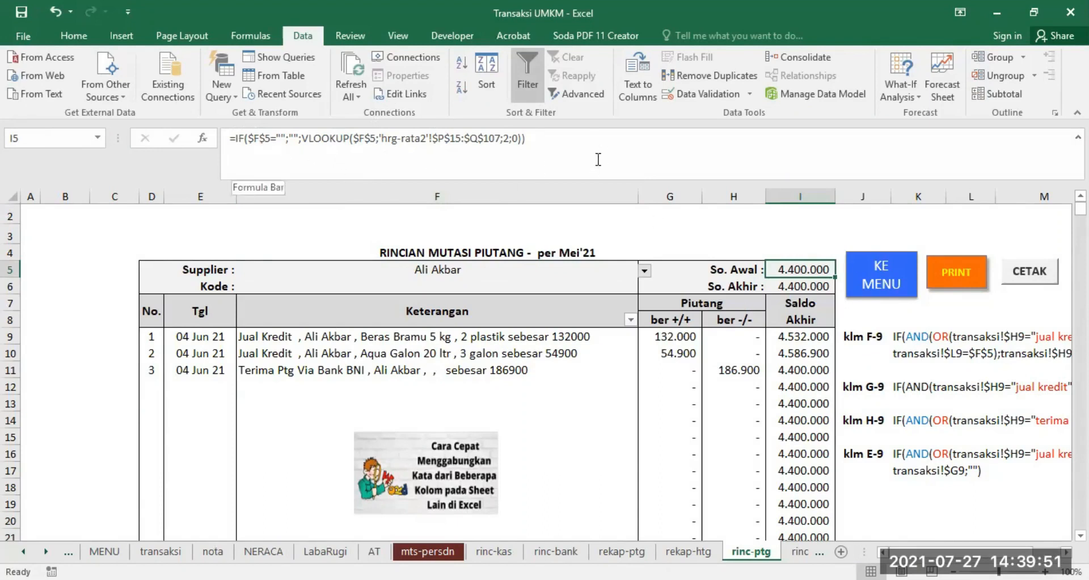
- Examine the closing balance formulas in I6 and I1074 on rinc-ptg, filtering blanks out of Keterangan to reach the total row and restoring all rows
{"action": "left_click", "coordinate": [800, 285]}
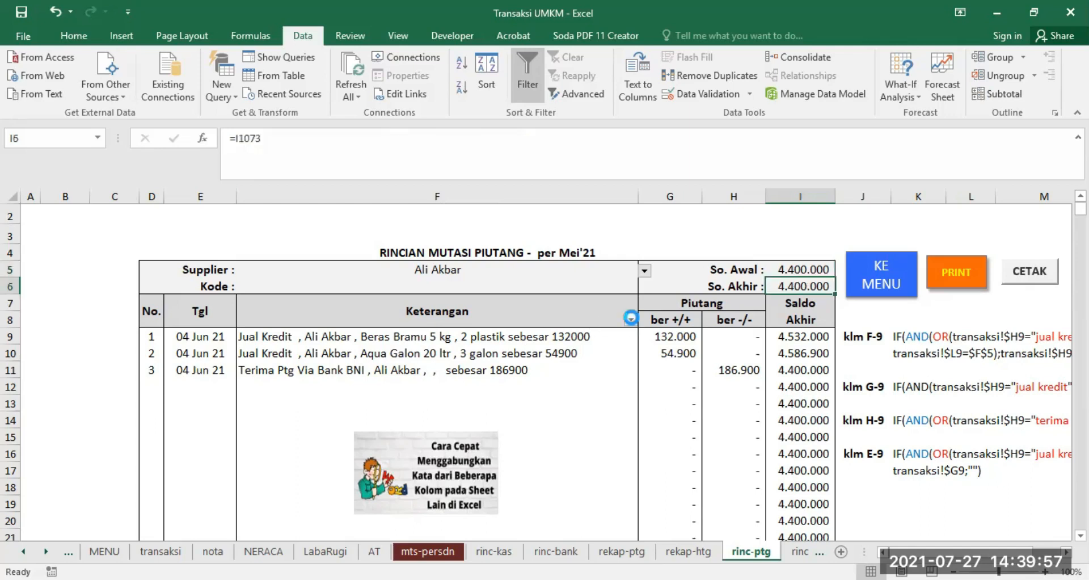
{"action": "left_click", "coordinate": [630, 318]}
{"action": "left_click", "coordinate": [481, 219]}
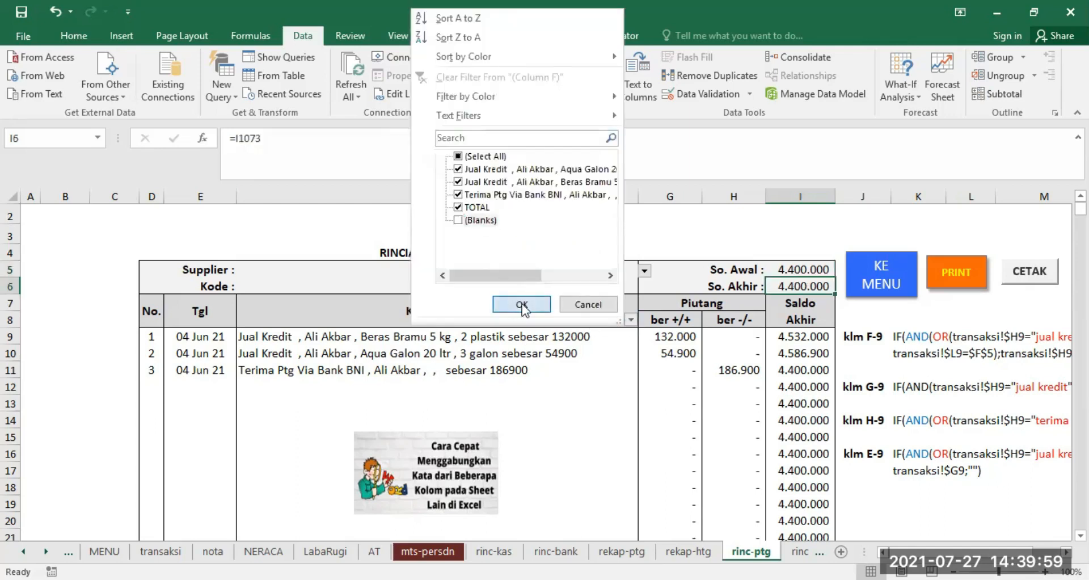
{"action": "left_click", "coordinate": [521, 305]}
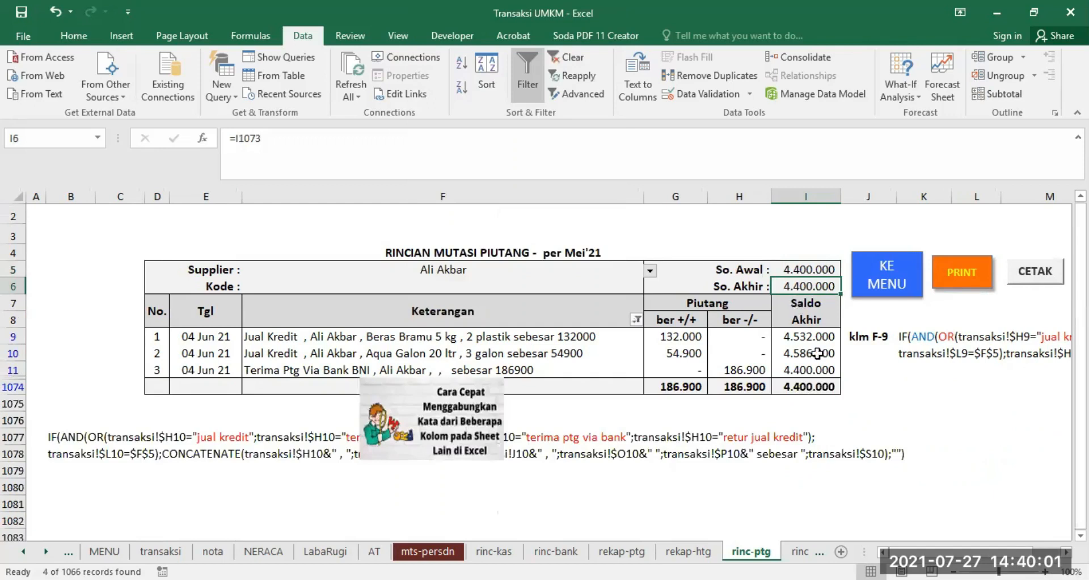
{"action": "left_click", "coordinate": [814, 384]}
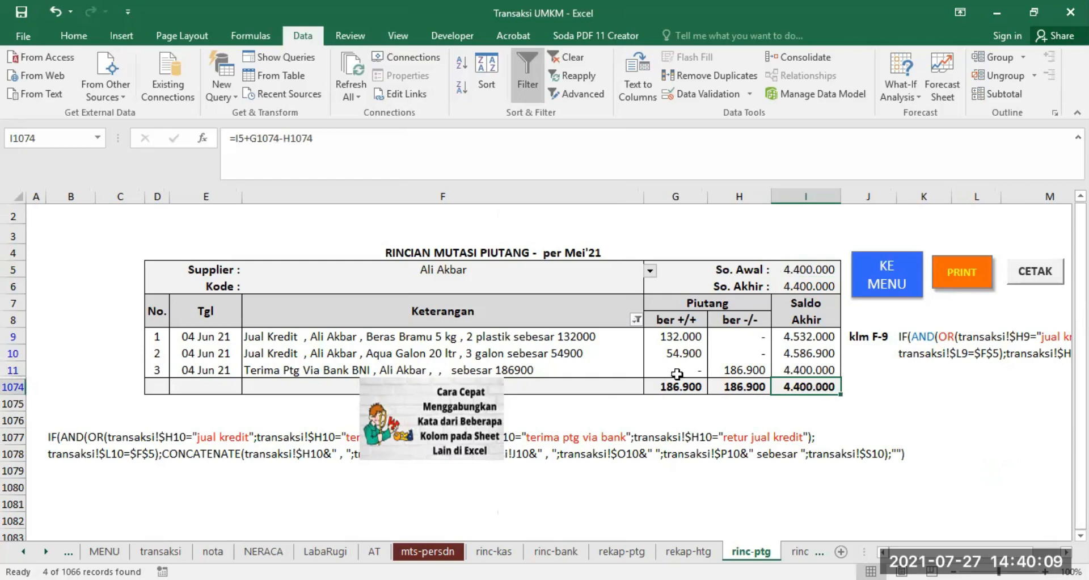
{"action": "left_click_drag", "start_coordinate": [795, 369], "coordinate": [804, 384]}
{"action": "left_click", "coordinate": [805, 386]}
{"action": "left_click", "coordinate": [636, 319]}
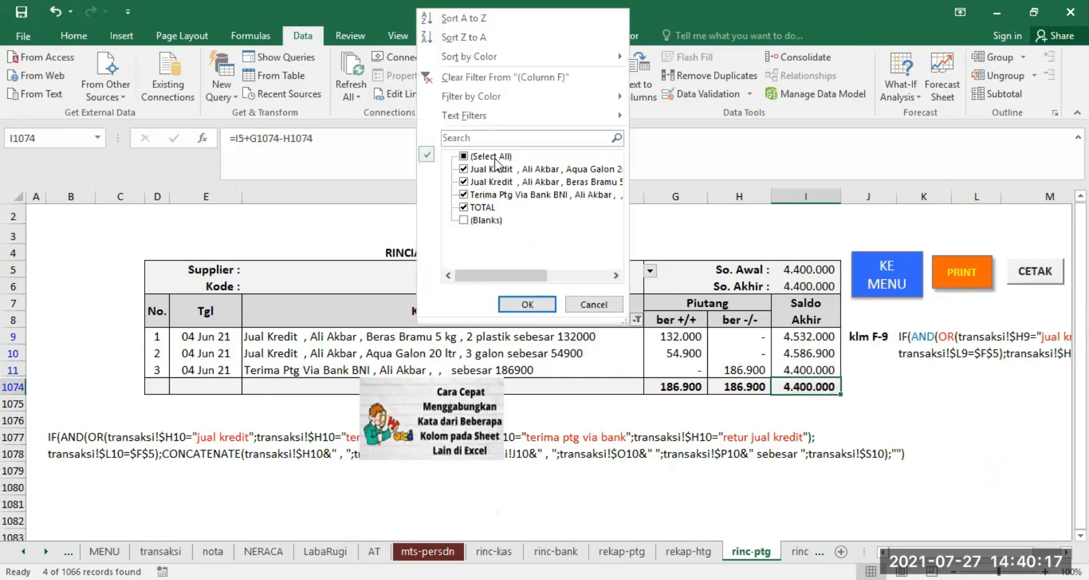
{"action": "left_click", "coordinate": [527, 304]}
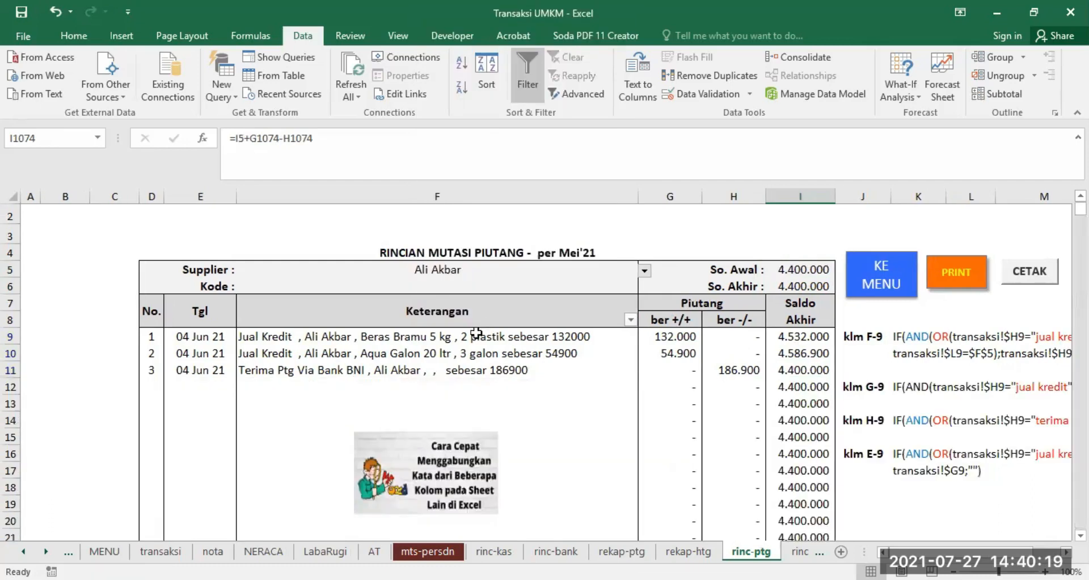
- Examine the Keterangan formula in F9 on rinc-ptg against the payment type in H9 on transaksi
{"action": "left_click", "coordinate": [476, 335]}
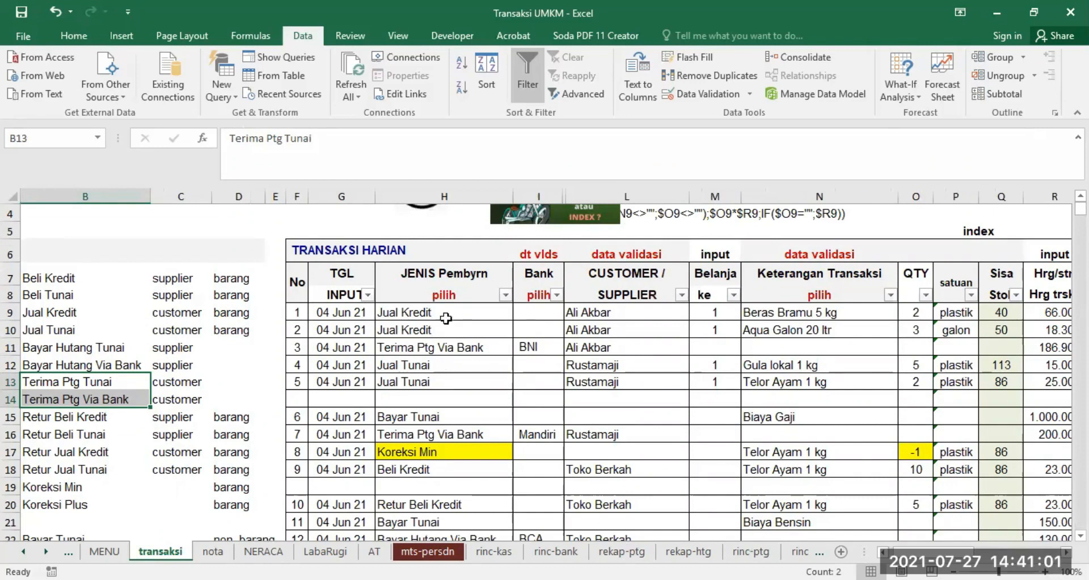
{"action": "left_click", "coordinate": [447, 313]}
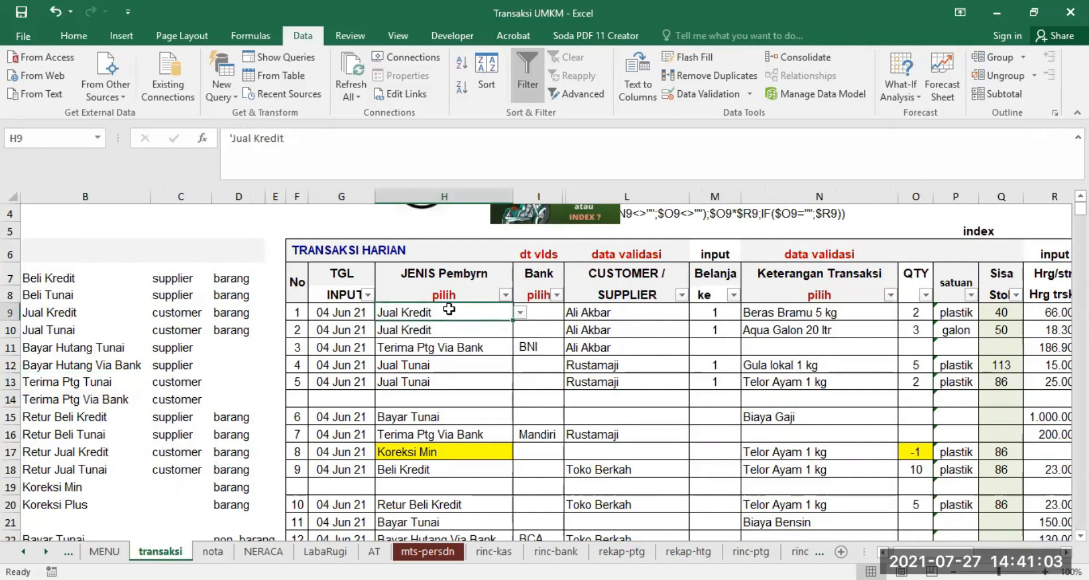
{"action": "left_click", "coordinate": [751, 550]}
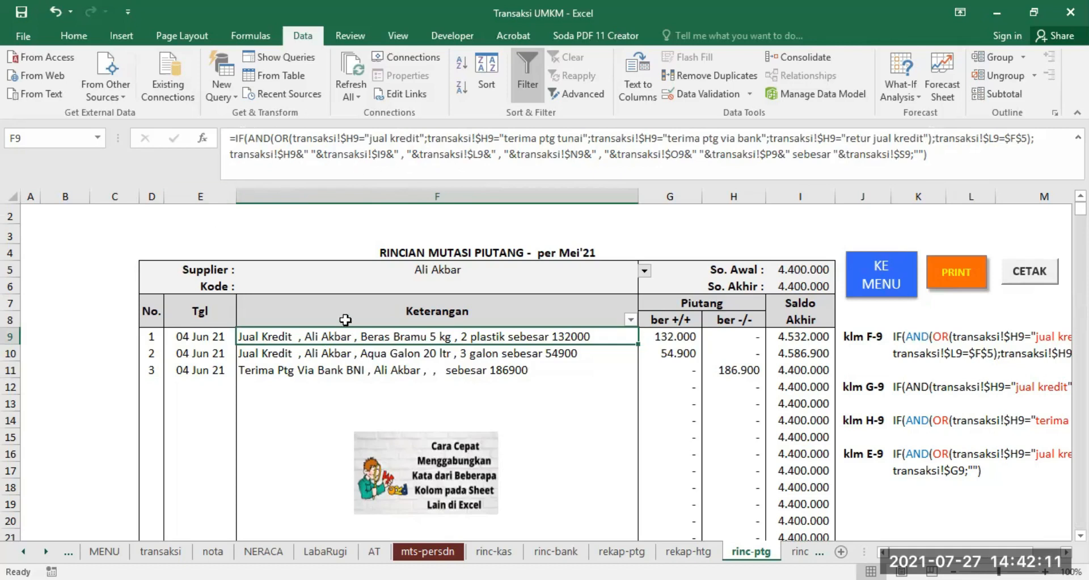
- Check the customer cell L9 on transaksi and highlight the matching transaksi!$L9=$F$5 condition in F9's formula on rinc-ptg
{"action": "left_click", "coordinate": [156, 553]}
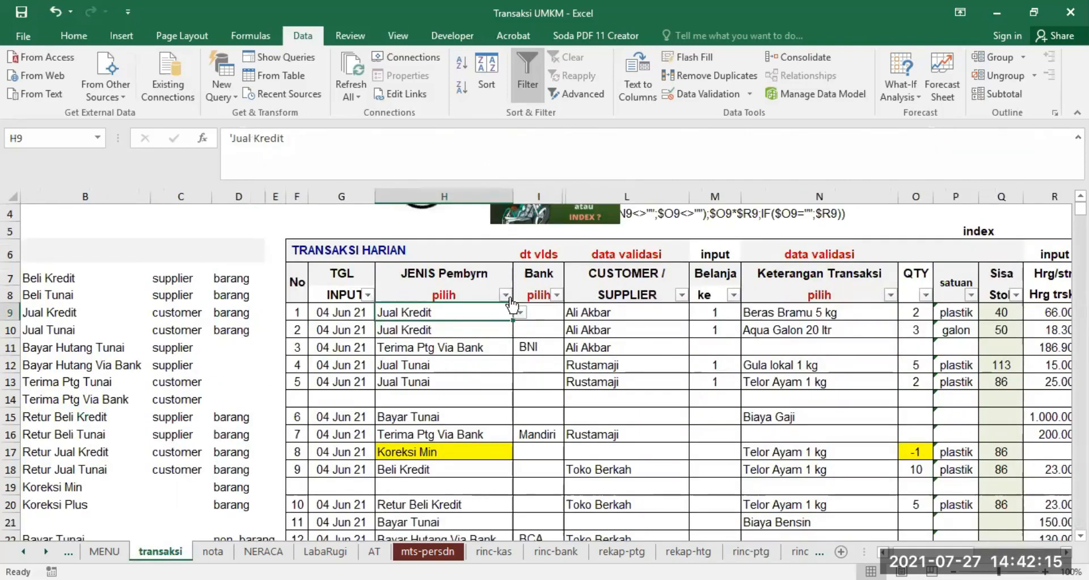
{"action": "left_click", "coordinate": [626, 313]}
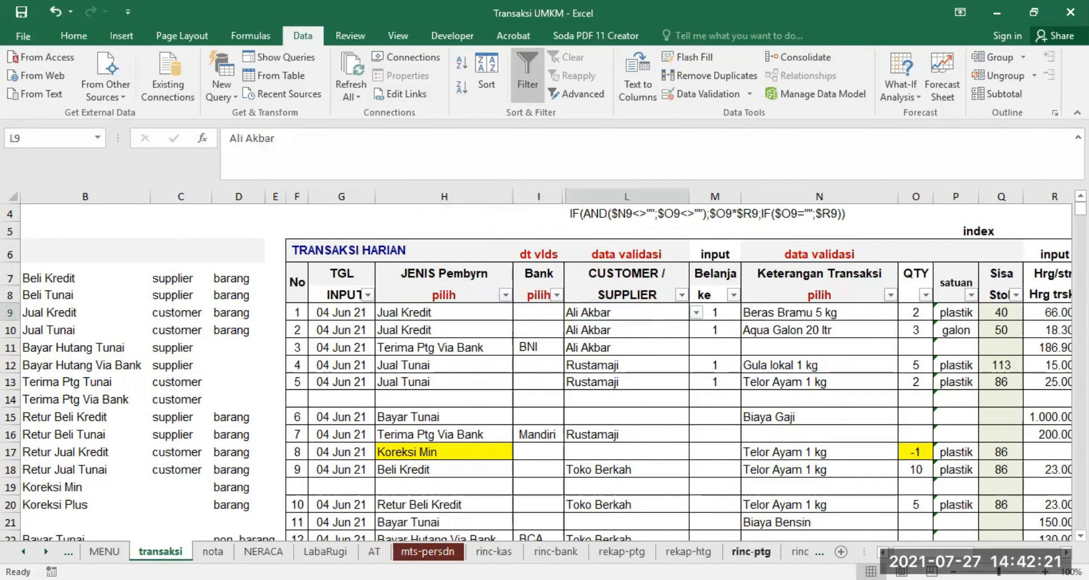
{"action": "left_click", "coordinate": [750, 551]}
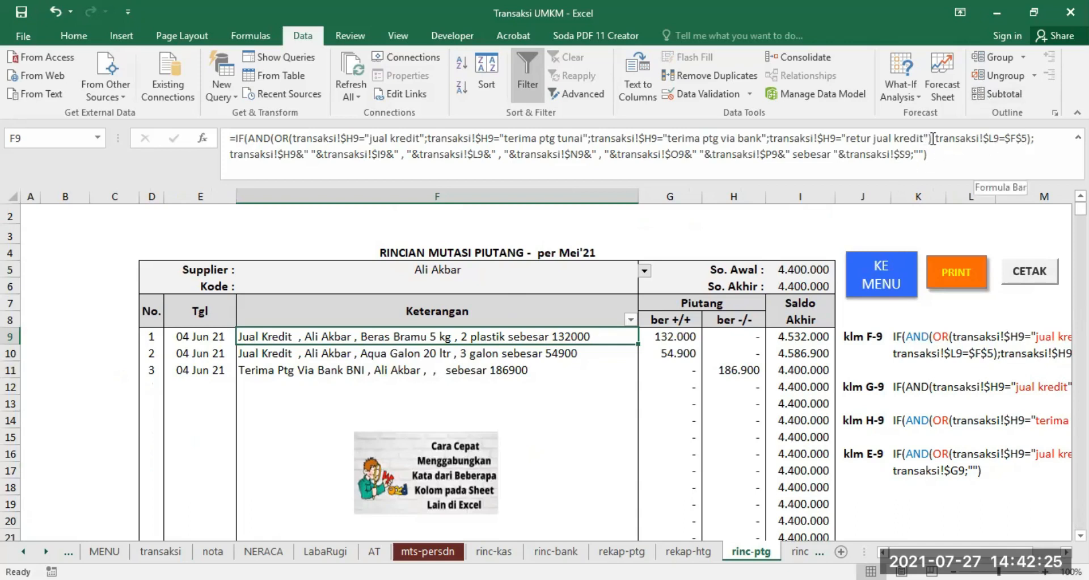
{"action": "left_click_drag", "start_coordinate": [935, 138], "coordinate": [1029, 139]}
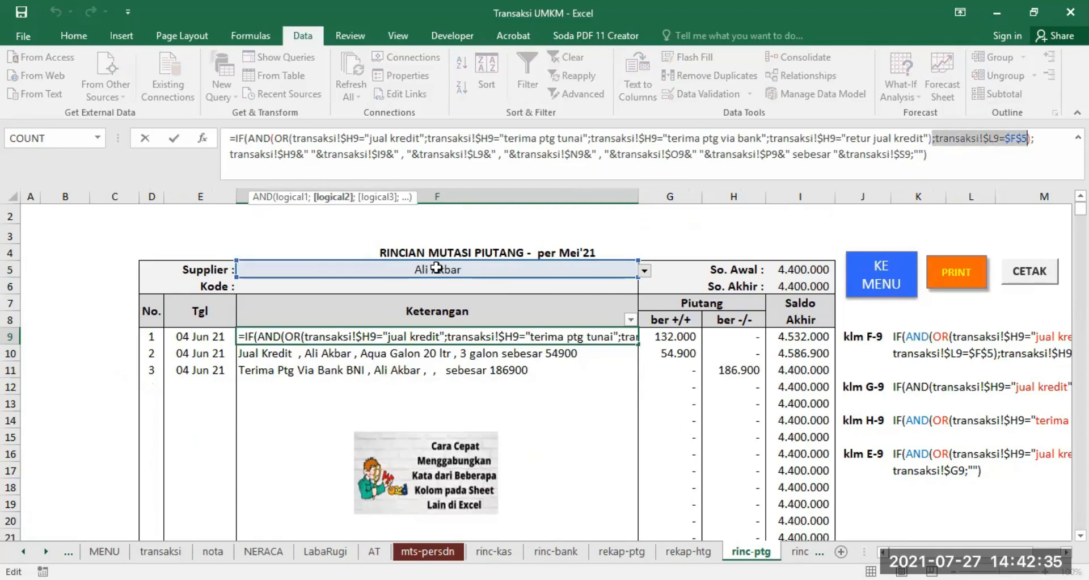
- Highlight the entire AND/OR condition of the IF formula in F9 on rinc-ptg and leave the formula unedited
{"action": "left_click", "coordinate": [1004, 173]}
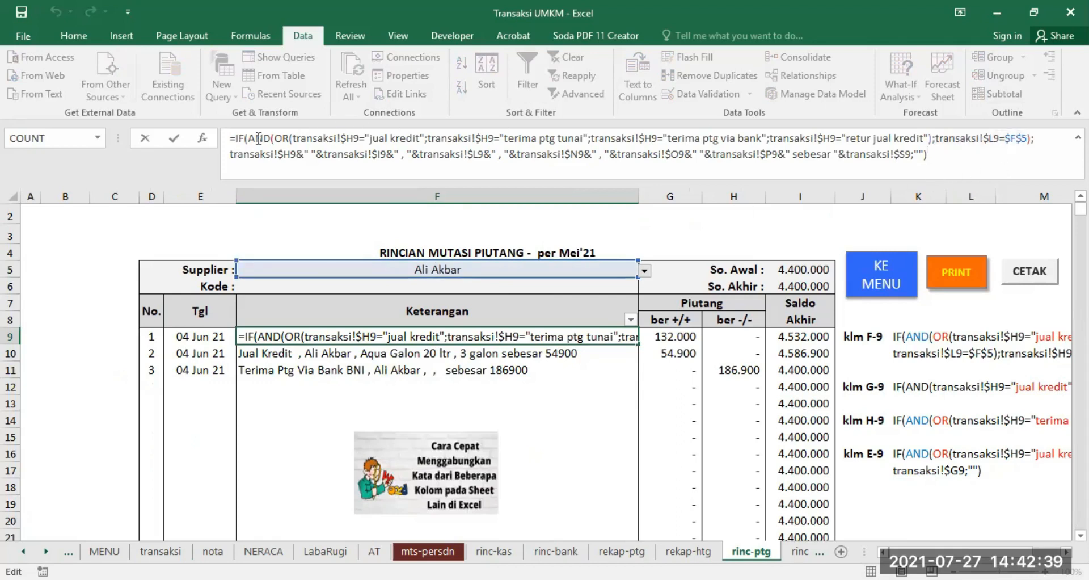
{"action": "left_click_drag", "start_coordinate": [237, 138], "coordinate": [1032, 140]}
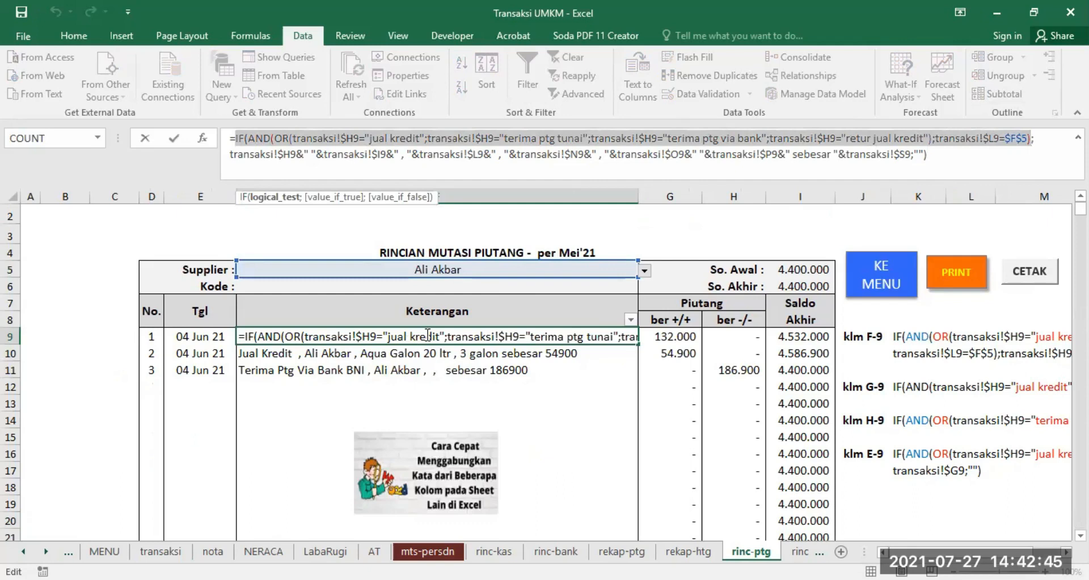
{"action": "key", "text": "Escape"}
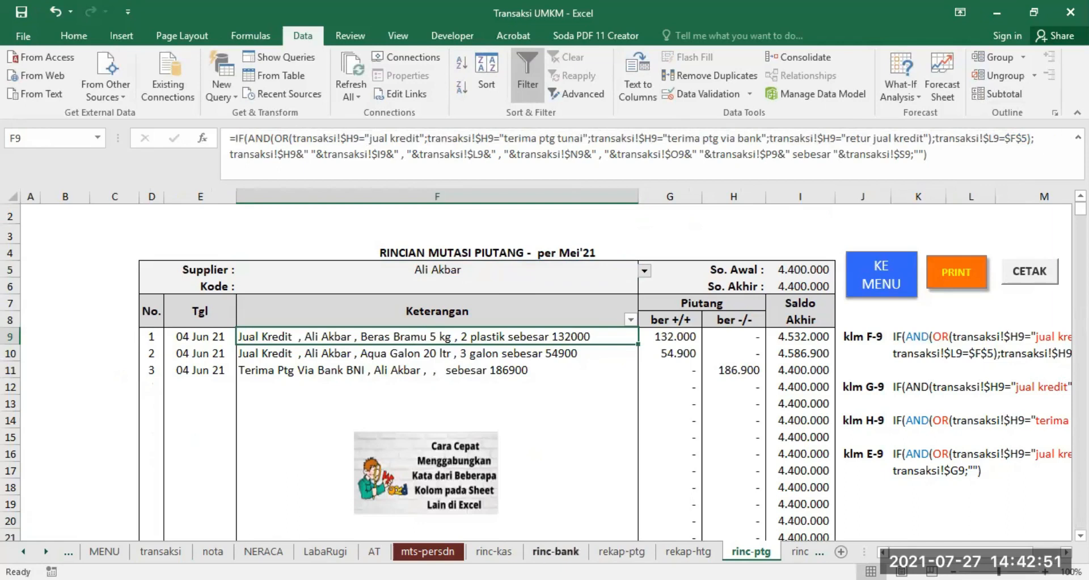
- Check the rinc-bank and rinc-kas detail sheets, and return to rinc-ptg
{"action": "left_click", "coordinate": [556, 551]}
{"action": "left_click", "coordinate": [494, 550]}
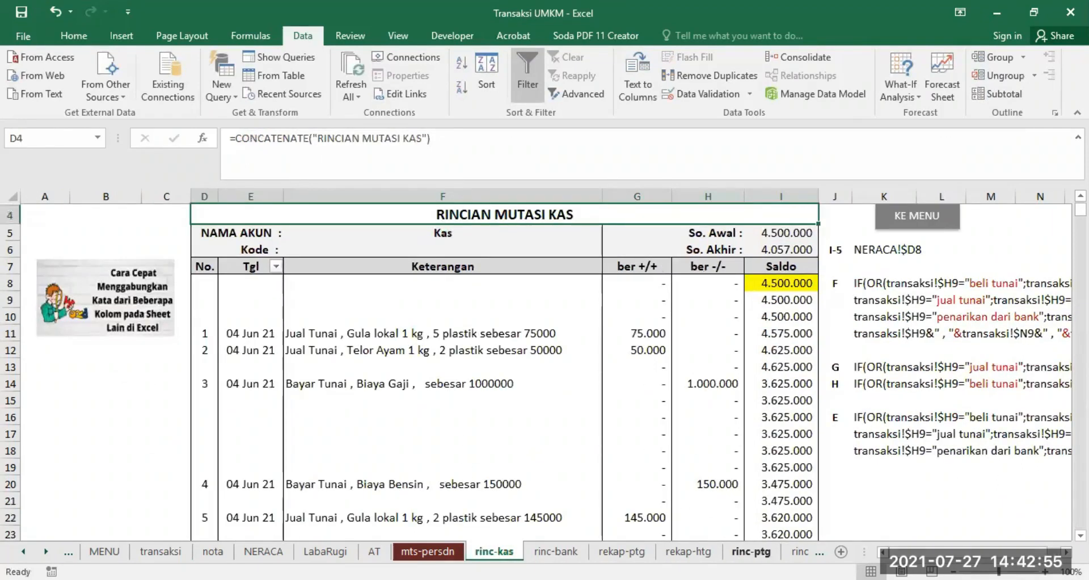
{"action": "left_click", "coordinate": [751, 551]}
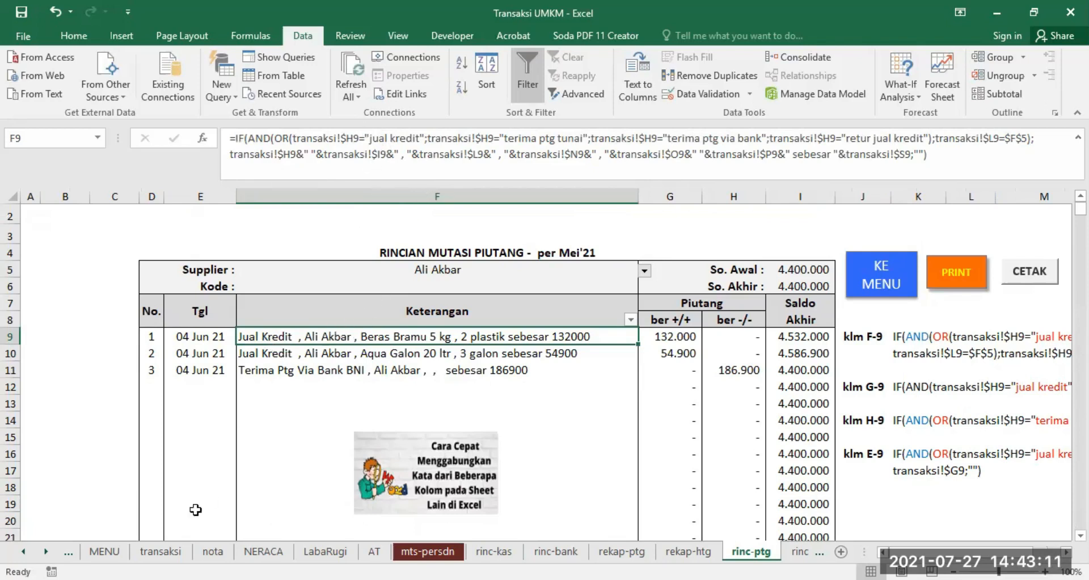
- Examine the row 9 source cells on transaksi: payment type H9, customer L9, item N9, quantity O9, unit P9 and the Nilai Transaksi column
{"action": "left_click", "coordinate": [161, 551]}
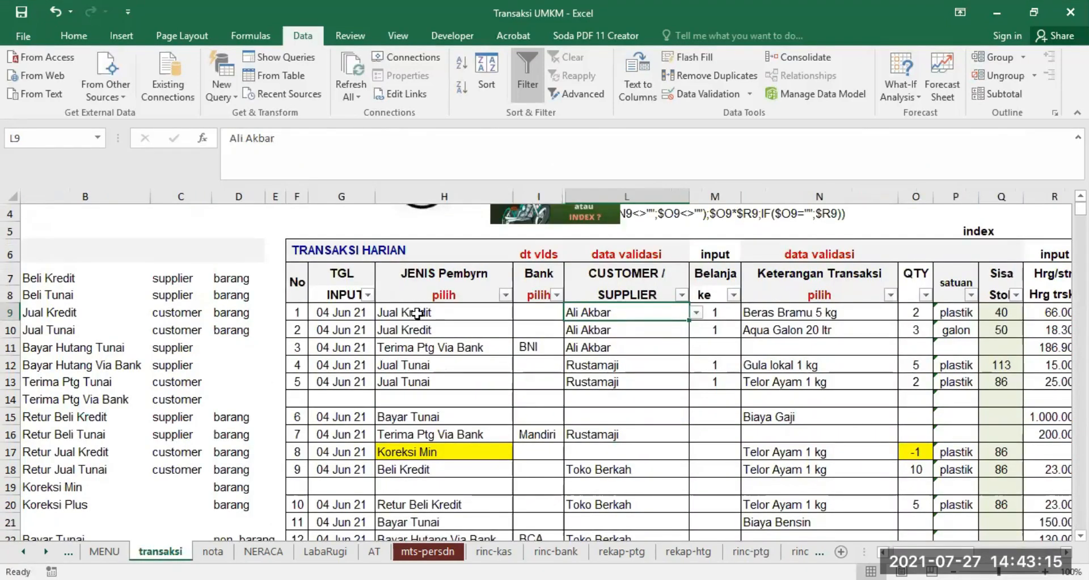
{"action": "left_click", "coordinate": [434, 312]}
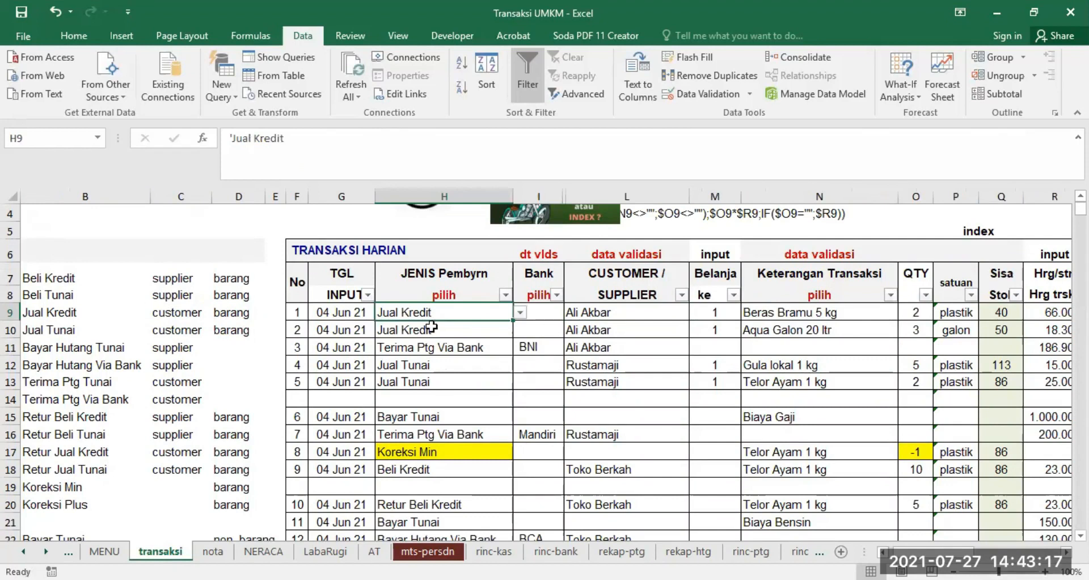
{"action": "left_click", "coordinate": [630, 309]}
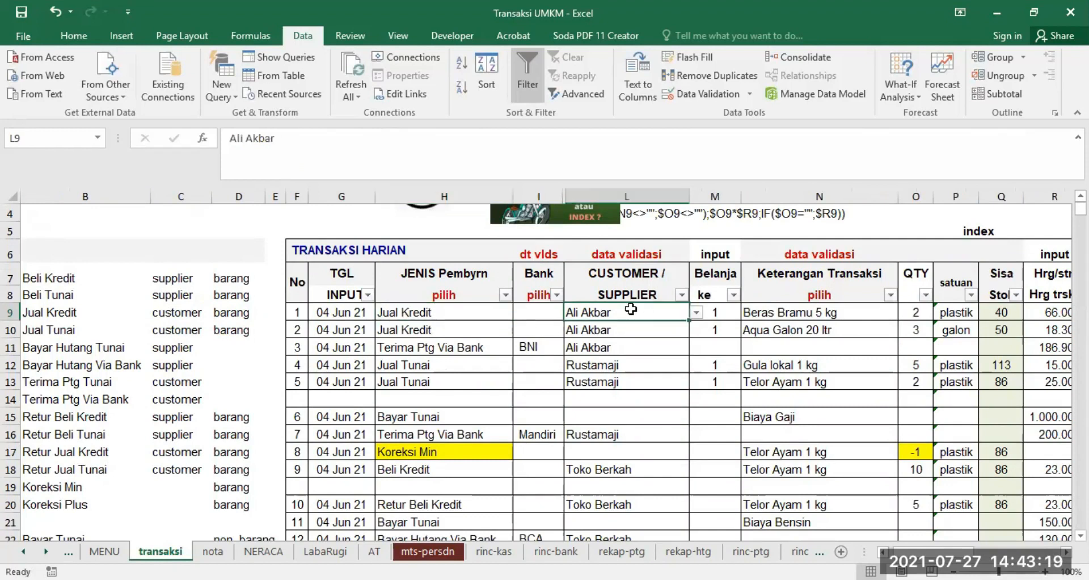
{"action": "left_click", "coordinate": [822, 311]}
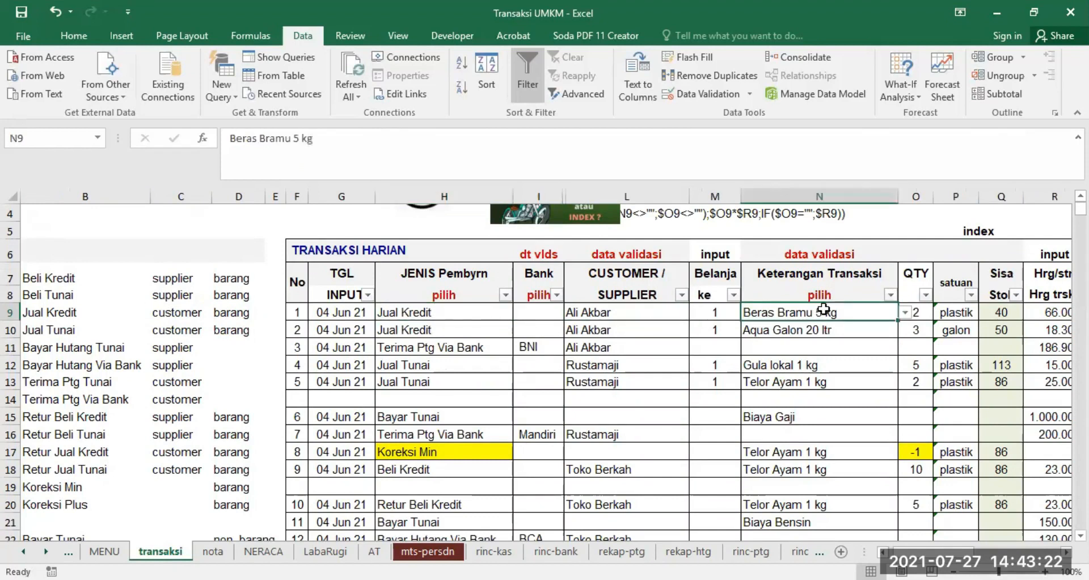
{"action": "left_click", "coordinate": [917, 312]}
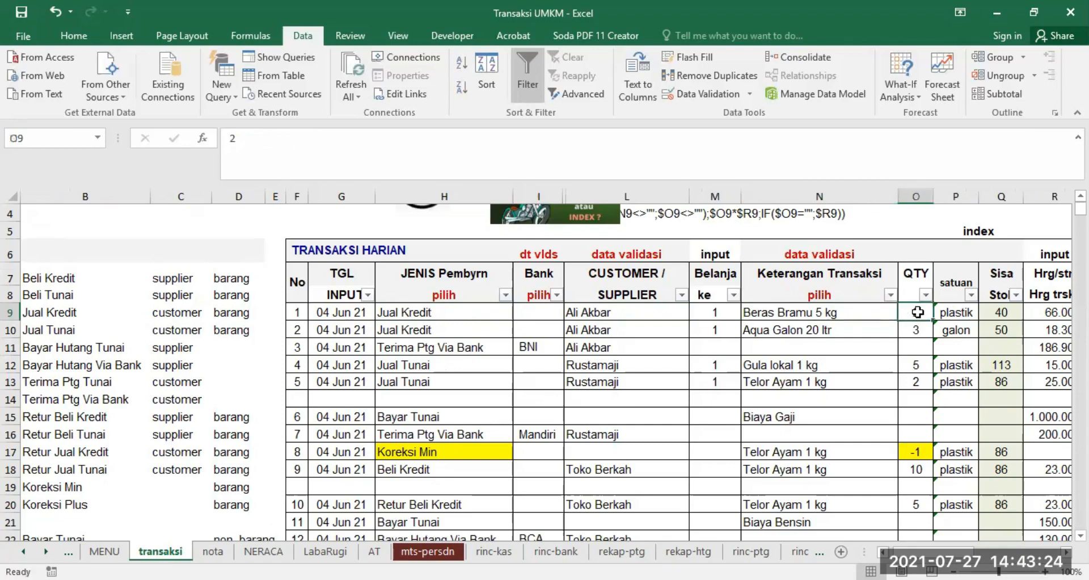
{"action": "left_click", "coordinate": [948, 313]}
{"action": "left_click", "coordinate": [1066, 552]}
{"action": "left_click", "coordinate": [1066, 552]}
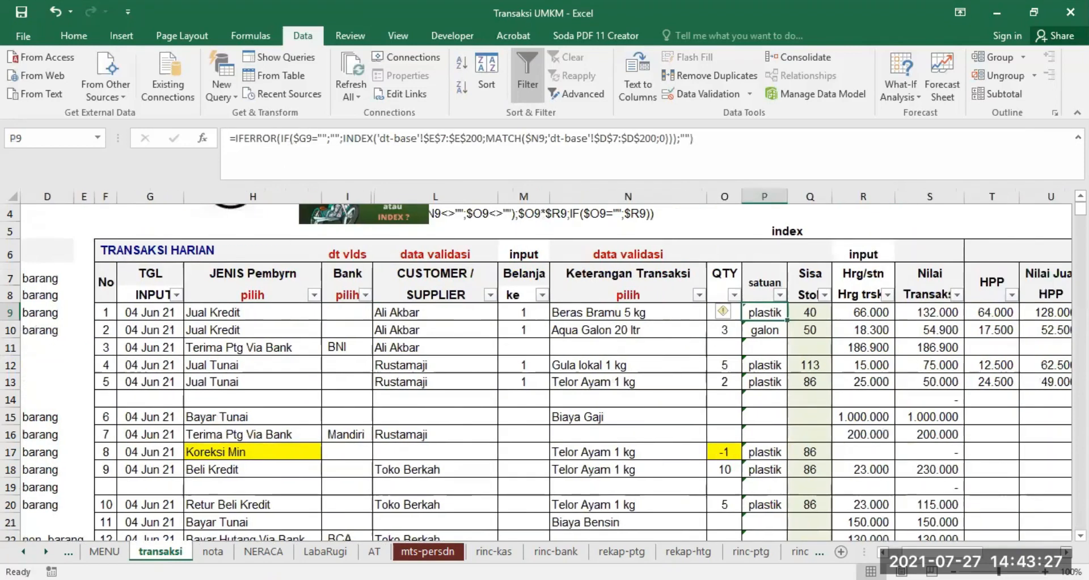
{"action": "left_click", "coordinate": [1066, 551]}
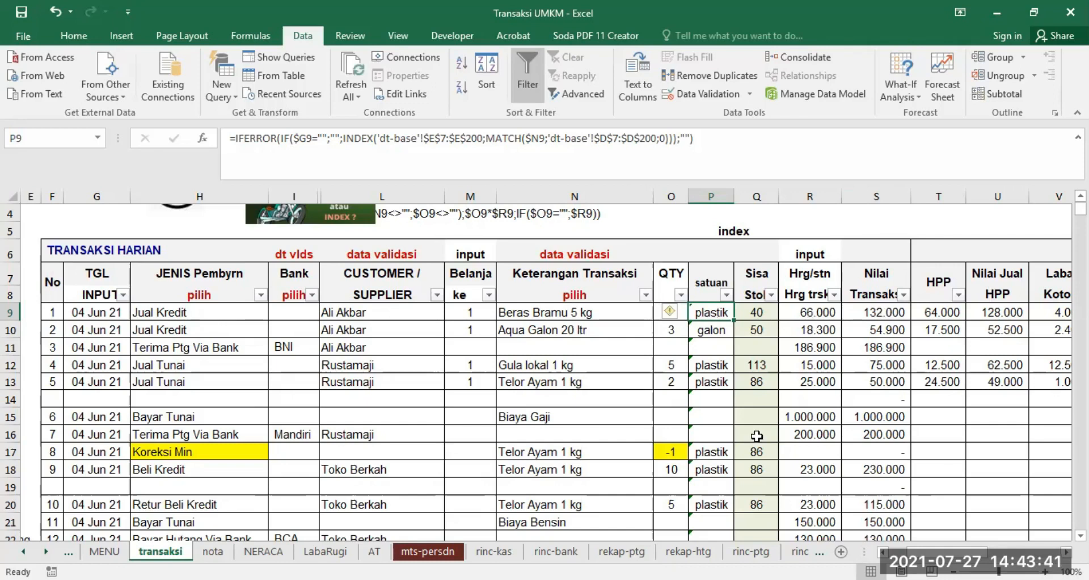
- Compare the Keterangan text in F9 on rinc-ptg with the row 9 entries on transaksi
{"action": "left_click", "coordinate": [751, 551]}
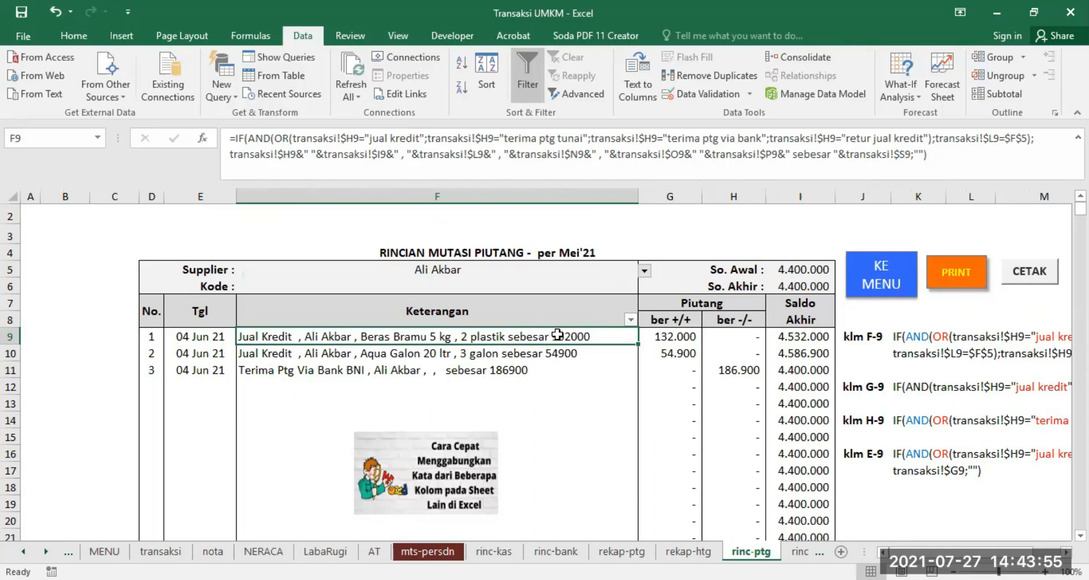
{"action": "left_click", "coordinate": [161, 550]}
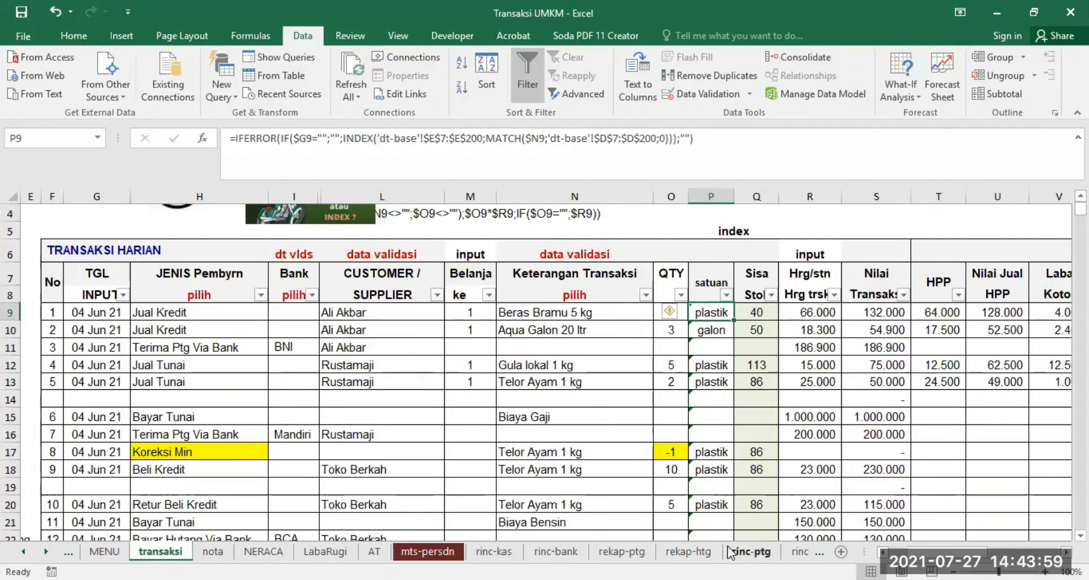
{"action": "left_click", "coordinate": [751, 551]}
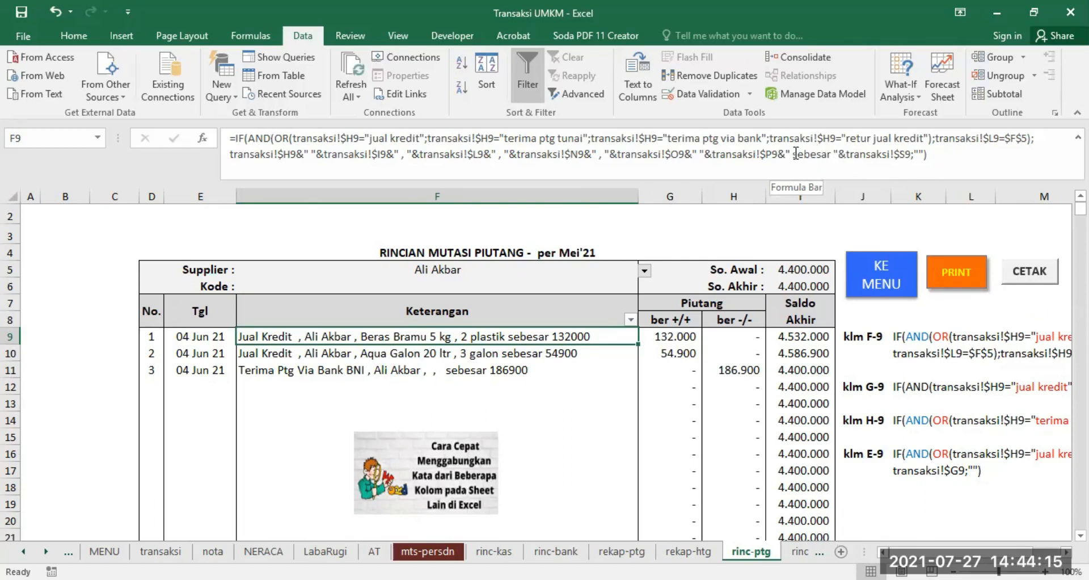
- Highlight the &" "& separator after transaksi!$H9 in F9's formula on rinc-ptg and leave the formula unedited
{"action": "left_click", "coordinate": [319, 153]}
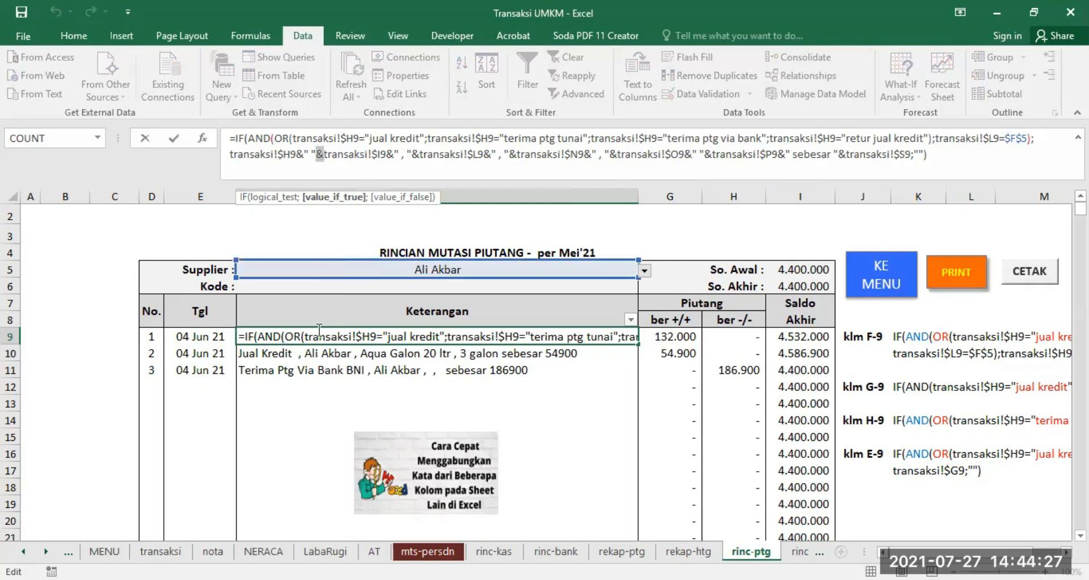
{"action": "left_click_drag", "start_coordinate": [300, 147], "coordinate": [314, 151]}
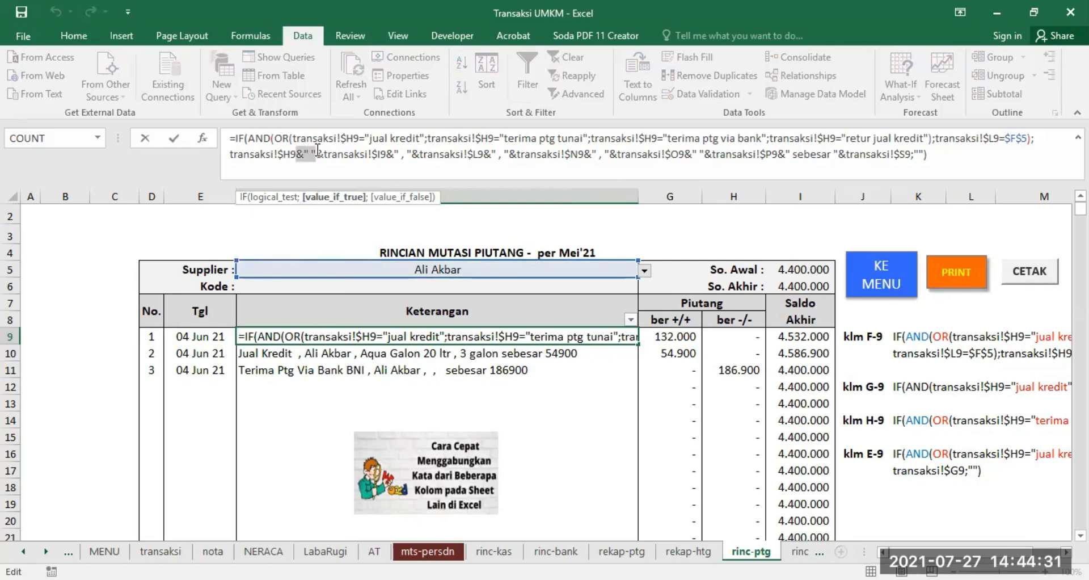
{"action": "left_click", "coordinate": [317, 150]}
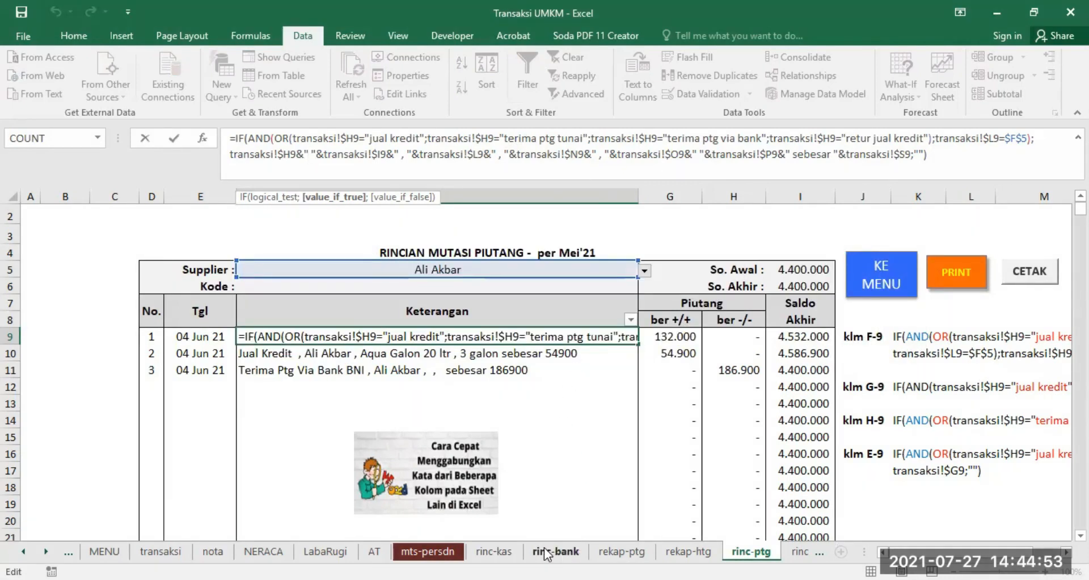
{"action": "left_click", "coordinate": [536, 338]}
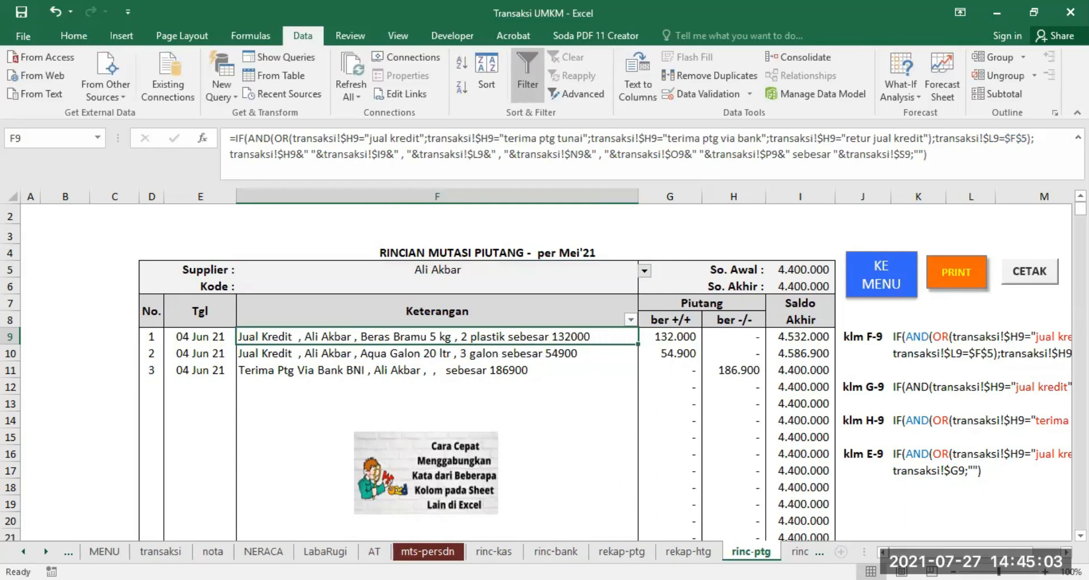
- Remove the duplicated transaksi!$L9=$F$5); from the start of K10 in the klm F-9 formula notes on rinc-ptg
{"action": "scroll", "coordinate": [549, 372], "scroll_direction": "right", "scroll_amount": 5}
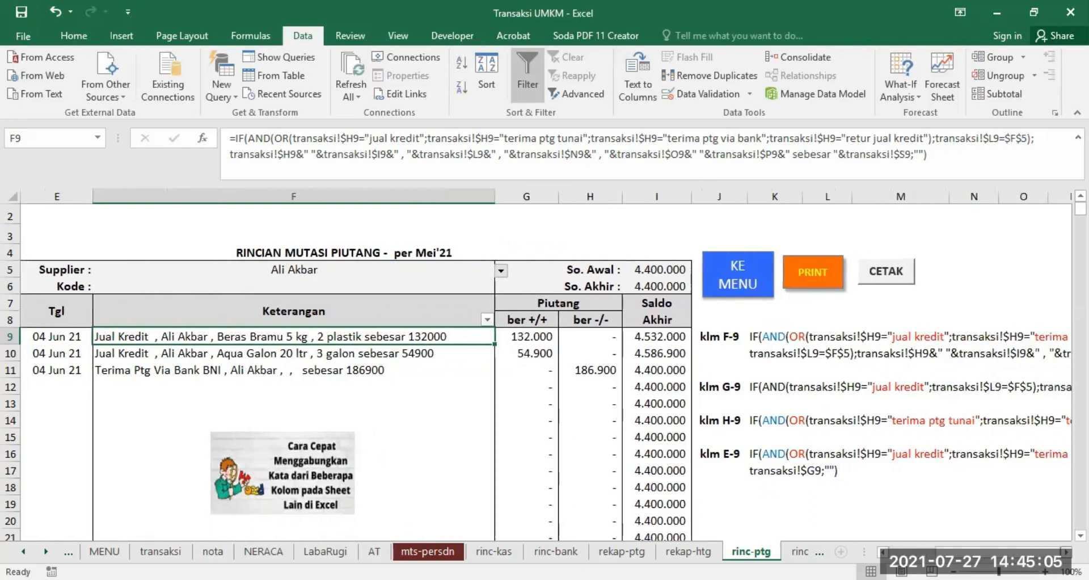
{"action": "scroll", "coordinate": [549, 373], "scroll_direction": "right", "scroll_amount": 5}
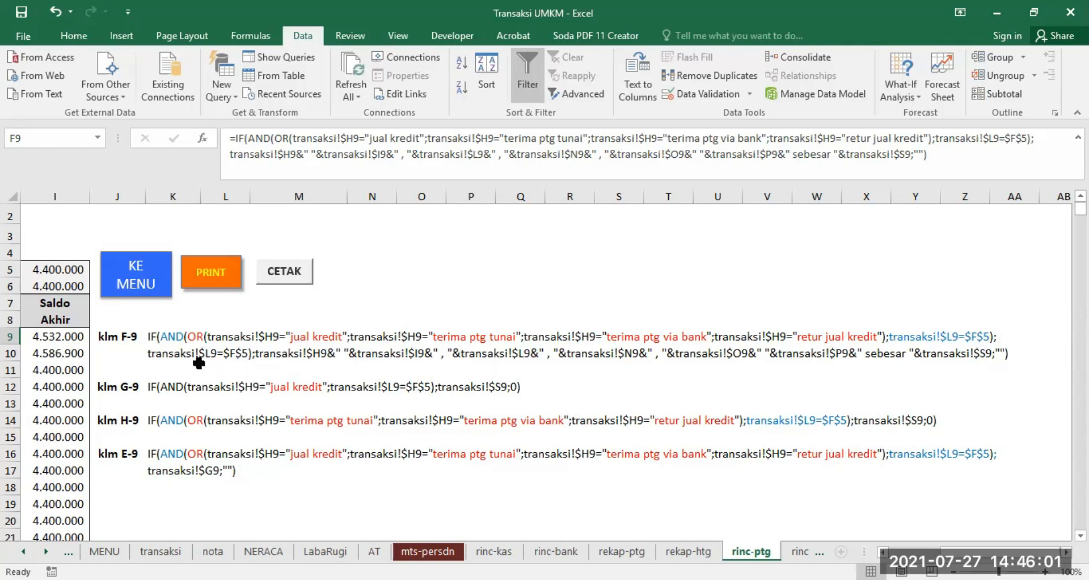
{"action": "left_click", "coordinate": [151, 336]}
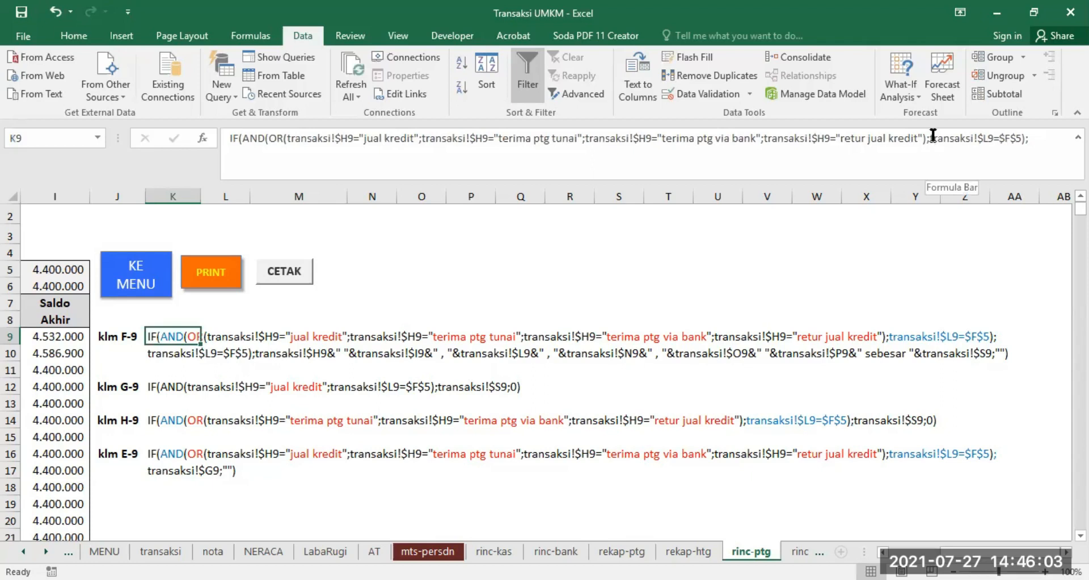
{"action": "left_click_drag", "start_coordinate": [932, 137], "coordinate": [1036, 141]}
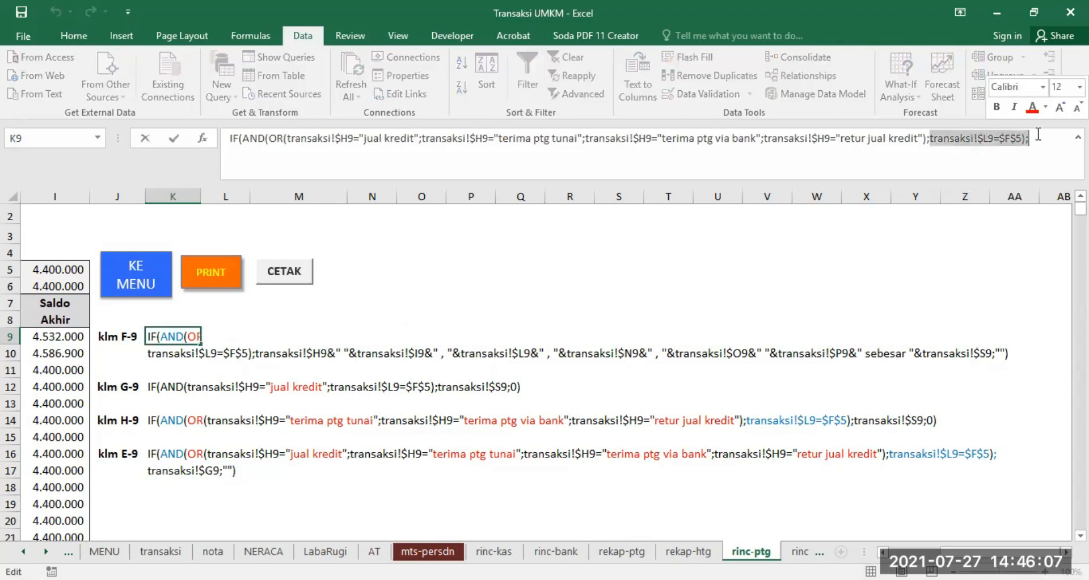
{"action": "key", "text": "Escape"}
{"action": "left_click", "coordinate": [168, 359]}
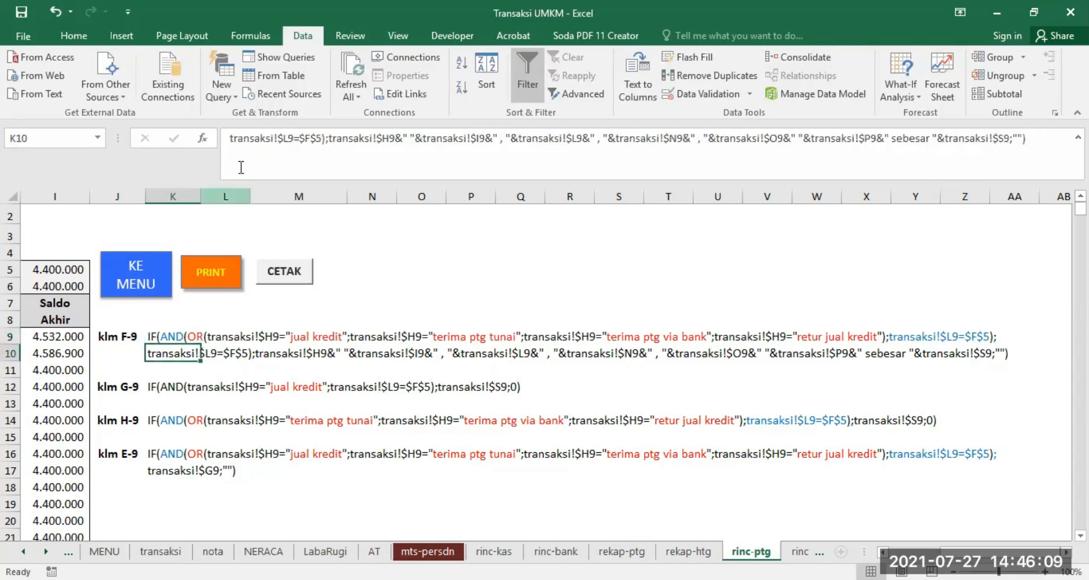
{"action": "left_click_drag", "start_coordinate": [229, 138], "coordinate": [329, 138]}
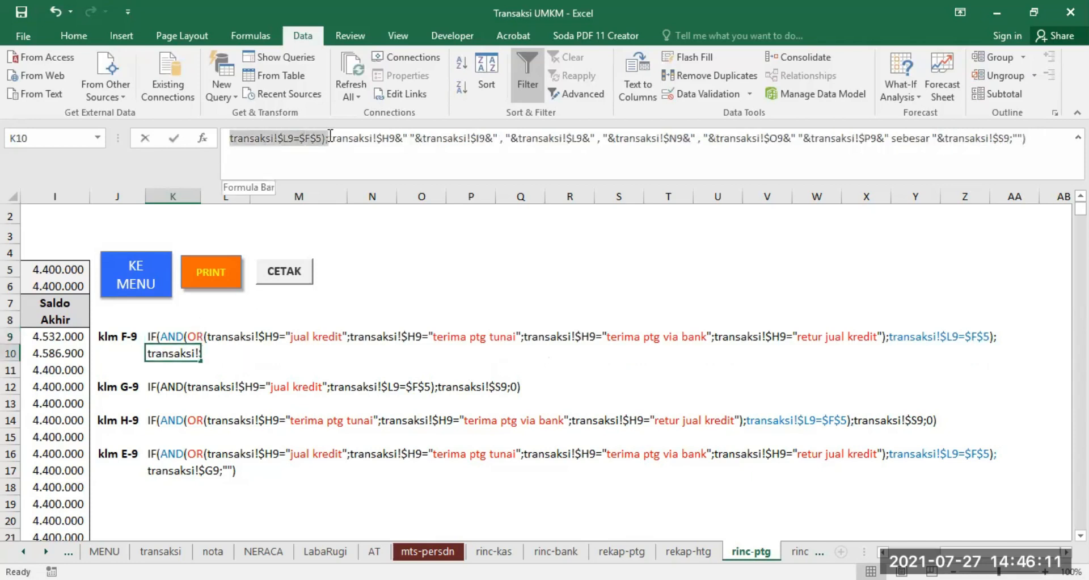
{"action": "key", "text": "Delete"}
{"action": "key", "text": "Return"}
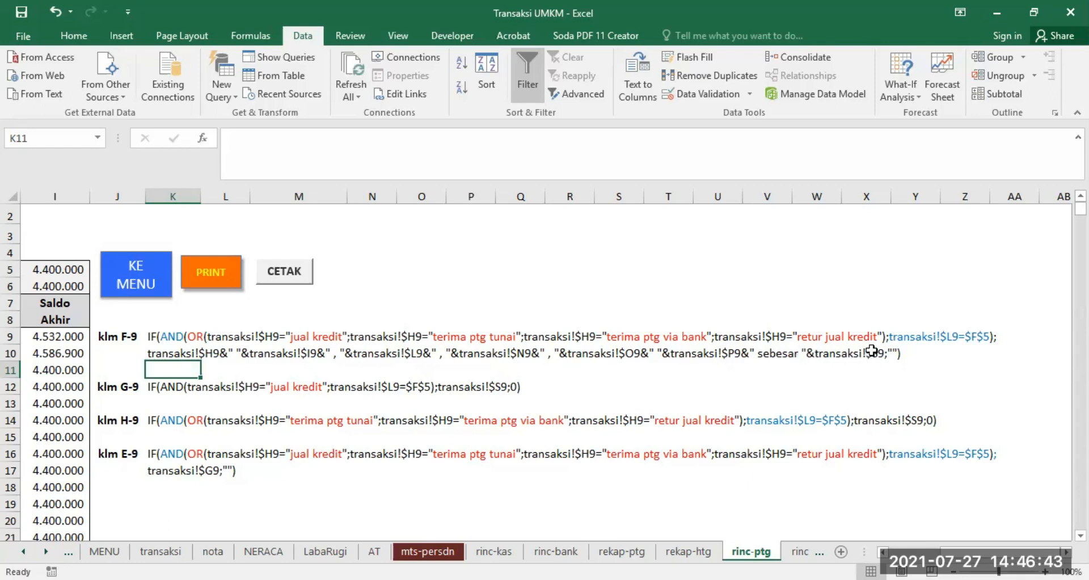
- Examine the ber +/+ formula in G9 on rinc-ptg against transaksi, highlighting its transaksi!$H9="jual kredit";transaksi!$L9=$F$5 conditions
{"action": "left_click_drag", "start_coordinate": [1000, 551], "coordinate": [959, 551]}
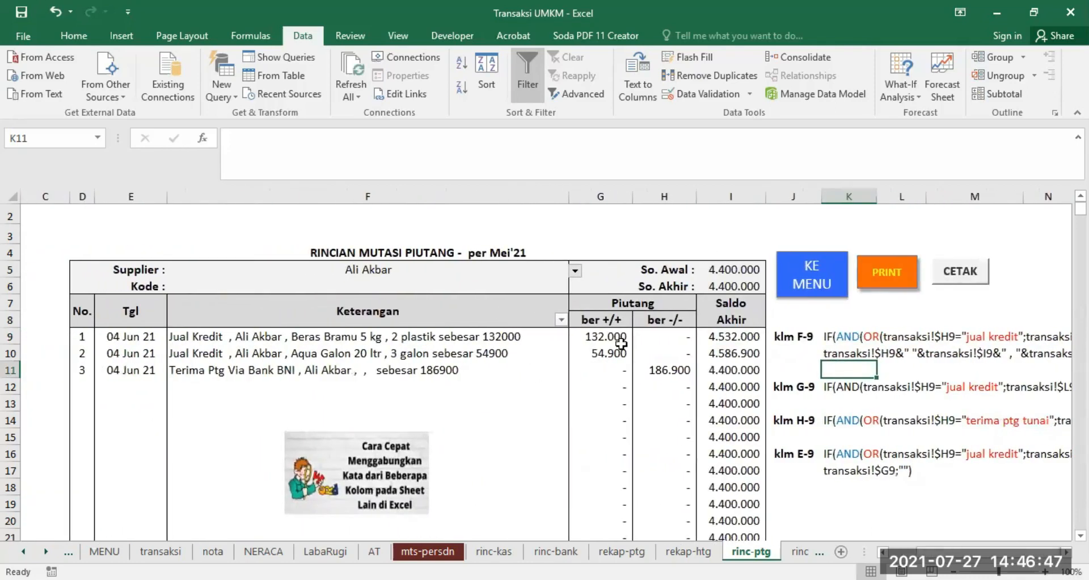
{"action": "left_click", "coordinate": [599, 334]}
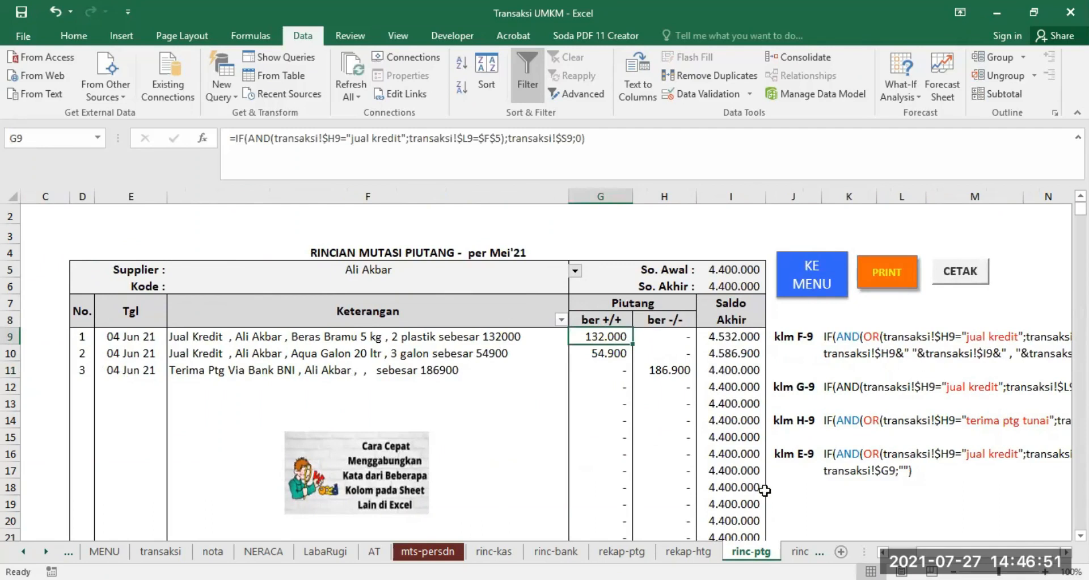
{"action": "left_click_drag", "start_coordinate": [971, 551], "coordinate": [971, 551]}
{"action": "left_click_drag", "start_coordinate": [971, 552], "coordinate": [971, 552]}
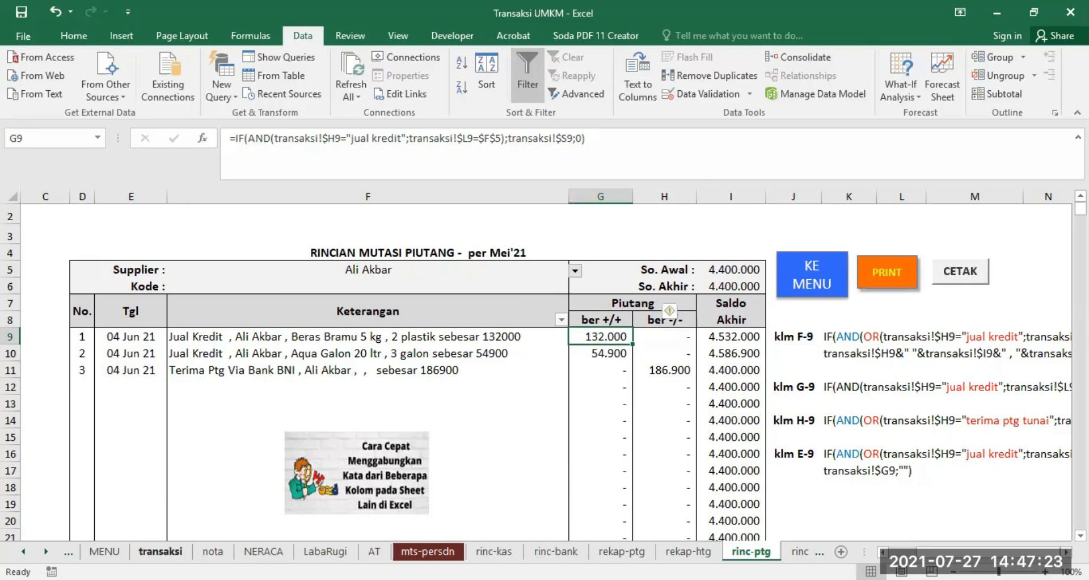
{"action": "left_click", "coordinate": [160, 550]}
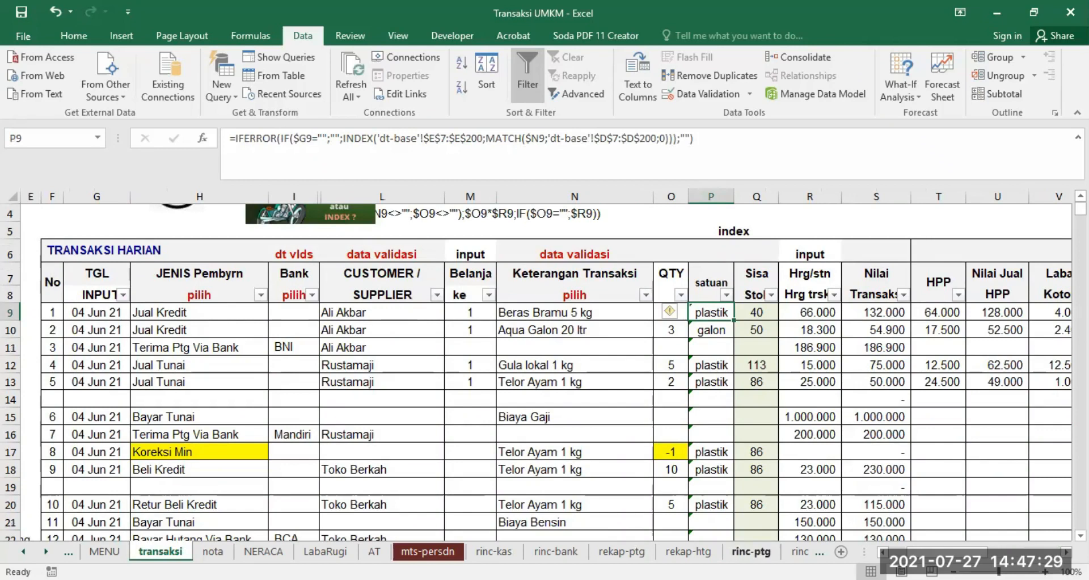
{"action": "left_click", "coordinate": [752, 551]}
{"action": "left_click_drag", "start_coordinate": [275, 138], "coordinate": [502, 138]}
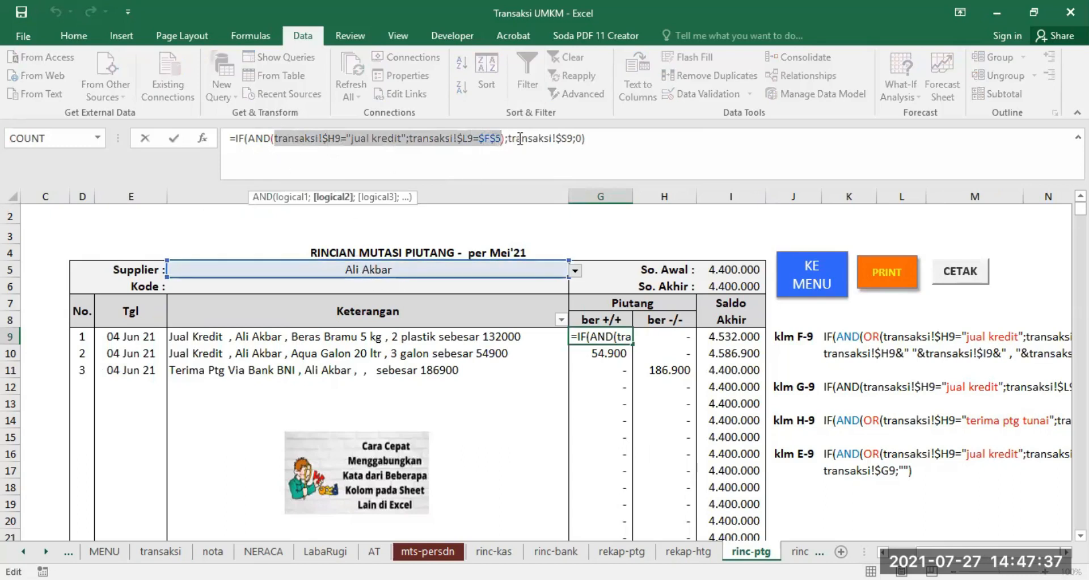
{"action": "key", "text": "Escape"}
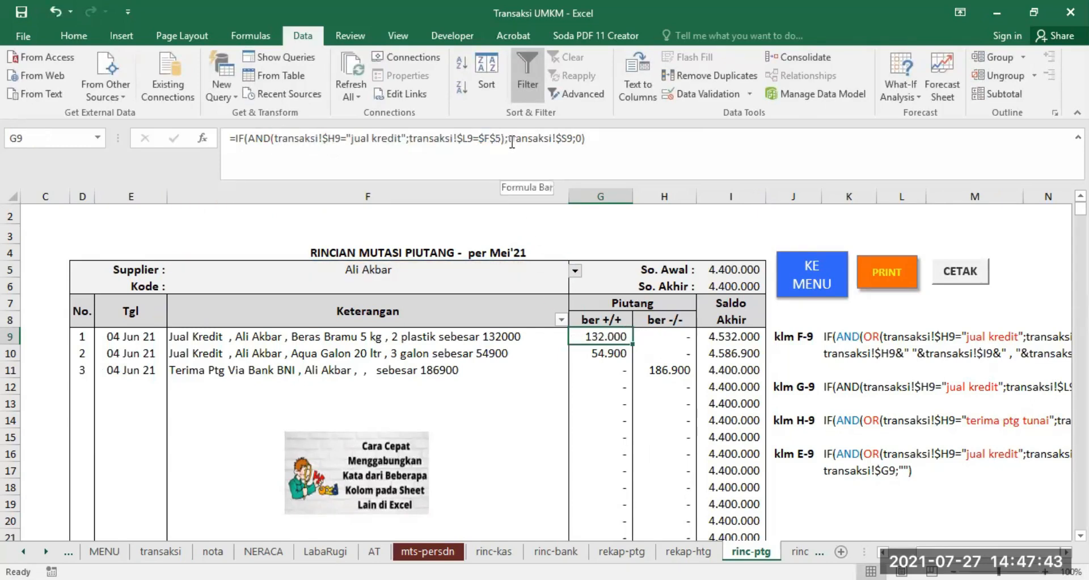
- Check the row 9 transaction value on transaksi and select F9:G9 on rinc-ptg to compare the description with the amount
{"action": "left_click", "coordinate": [161, 550]}
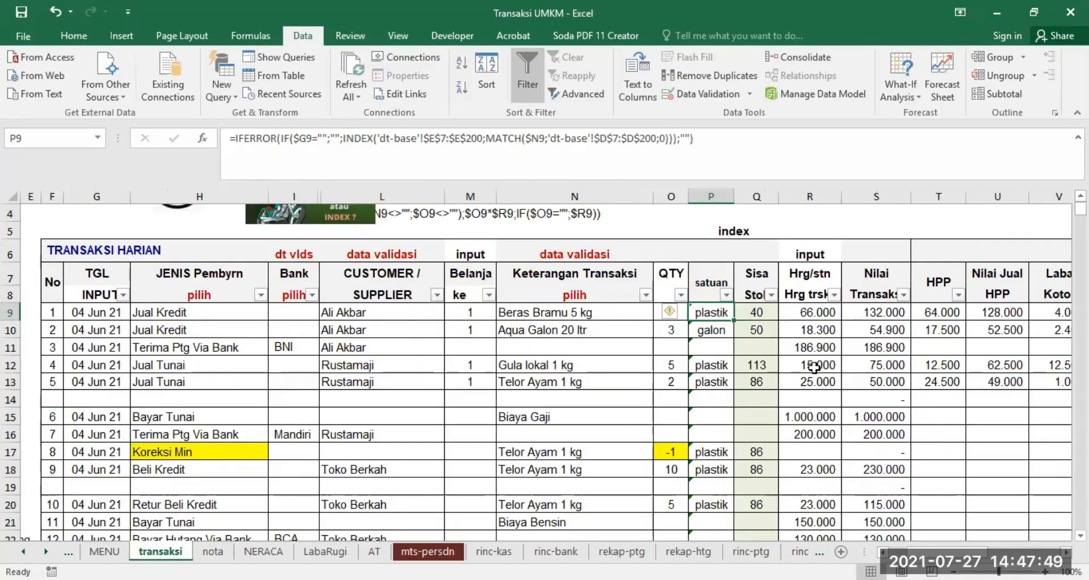
{"action": "left_click", "coordinate": [750, 551]}
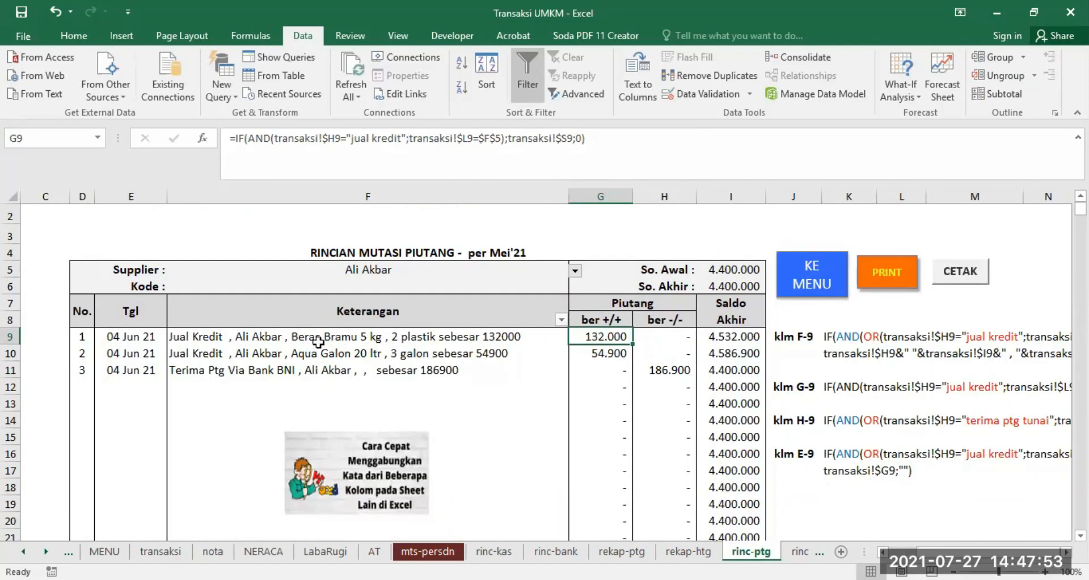
{"action": "left_click_drag", "start_coordinate": [179, 337], "coordinate": [626, 336]}
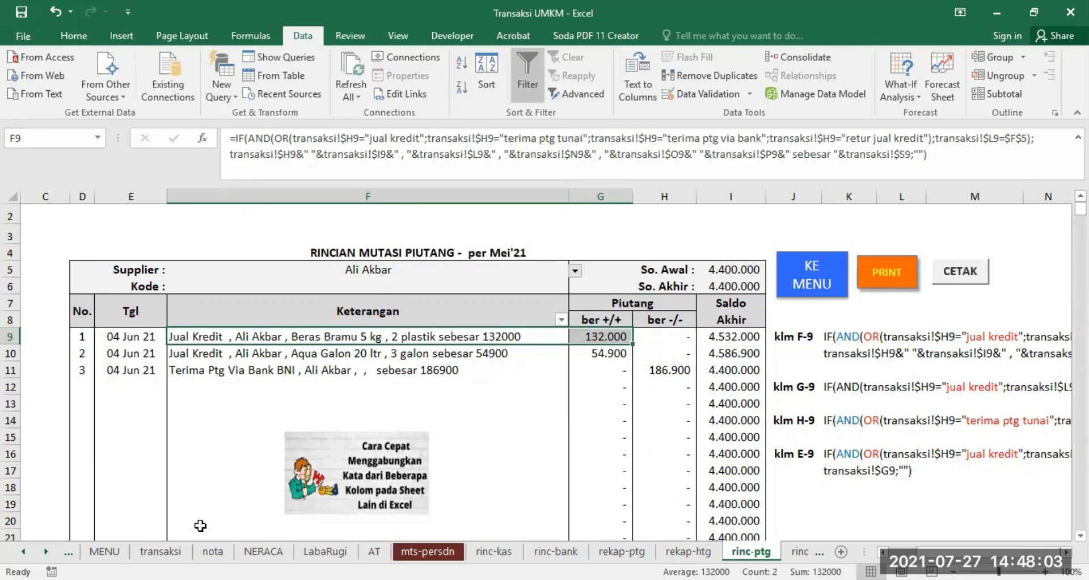
- Compare the ber +/+ formula in G9 with the ber -/- formula in H9 on rinc-ptg, checking against the transaksi entries
{"action": "left_click", "coordinate": [161, 551]}
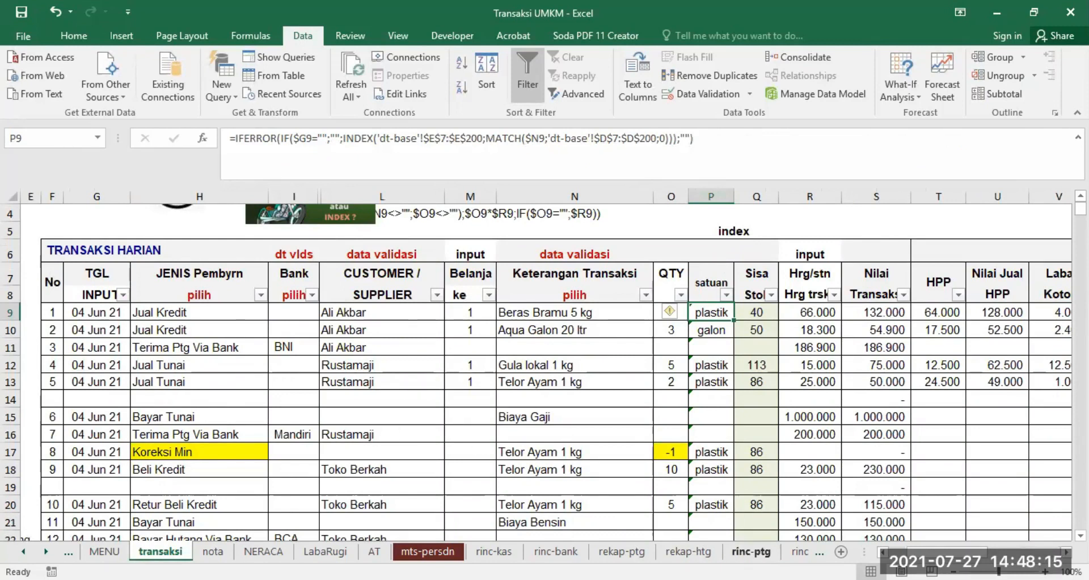
{"action": "left_click", "coordinate": [751, 551]}
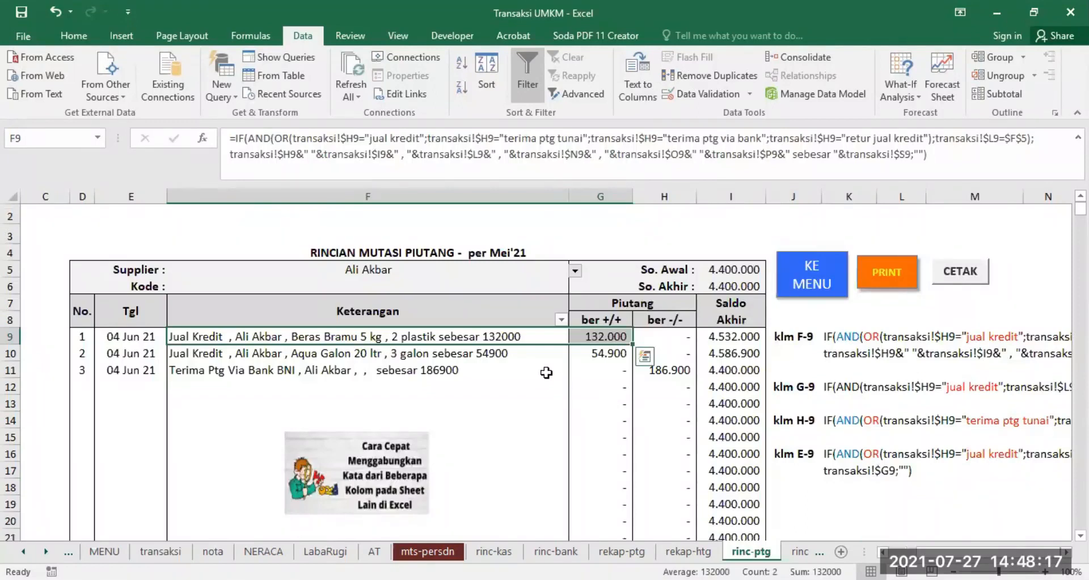
{"action": "left_click", "coordinate": [677, 339]}
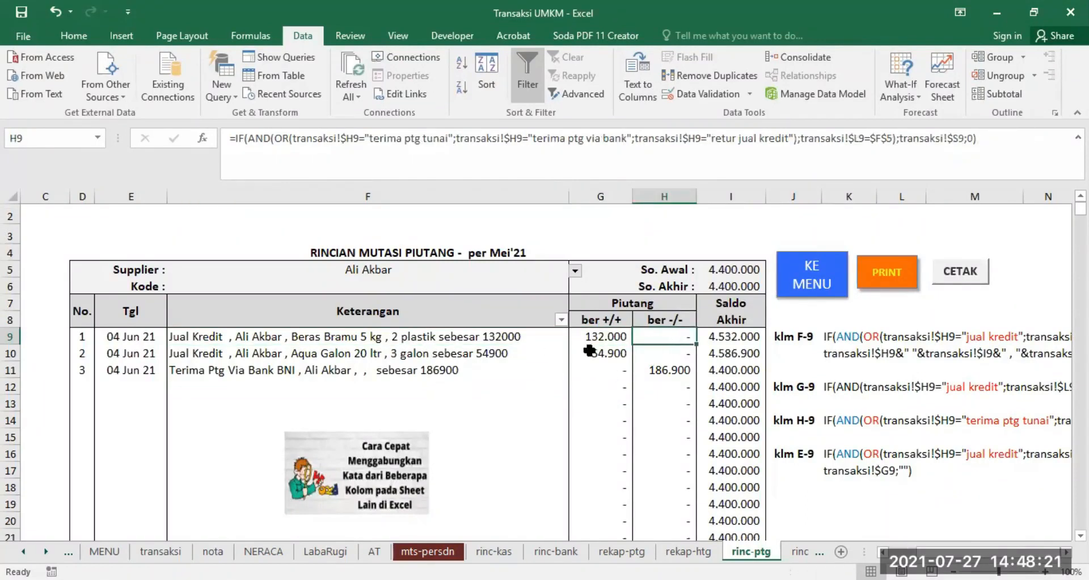
{"action": "left_click", "coordinate": [602, 337]}
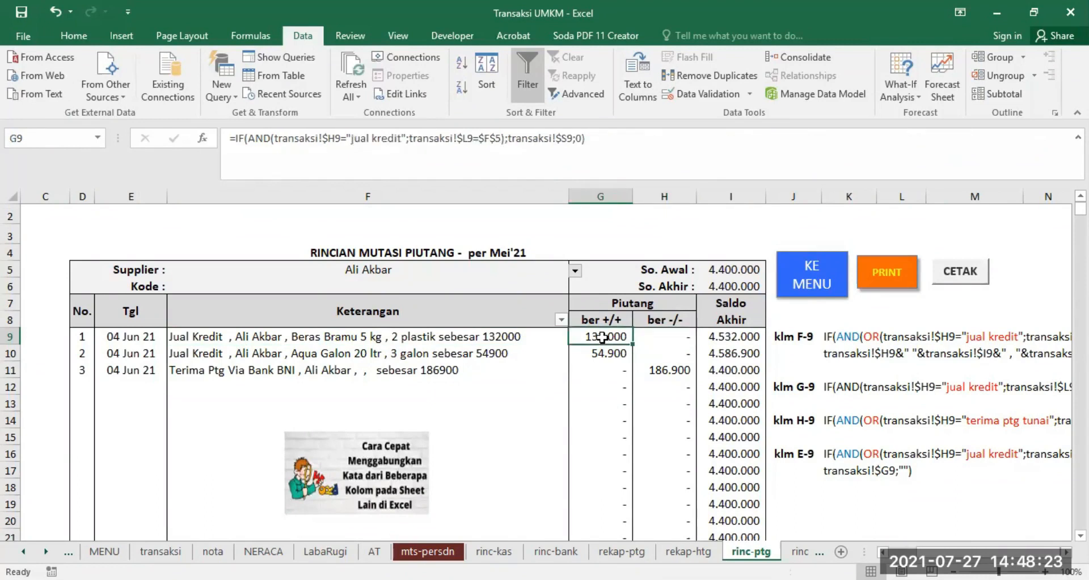
{"action": "left_click", "coordinate": [678, 340]}
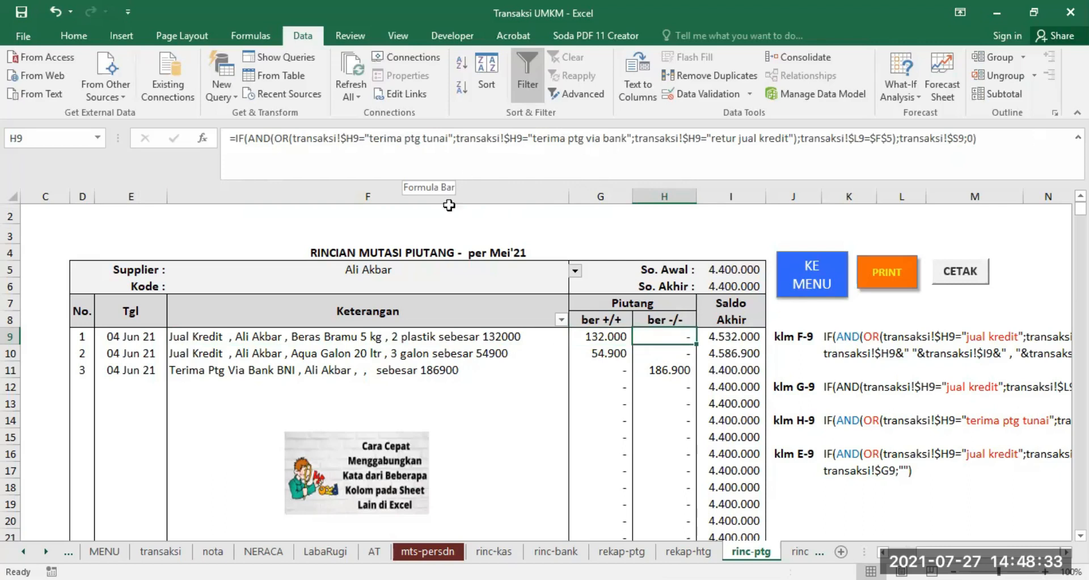
{"action": "left_click", "coordinate": [588, 334]}
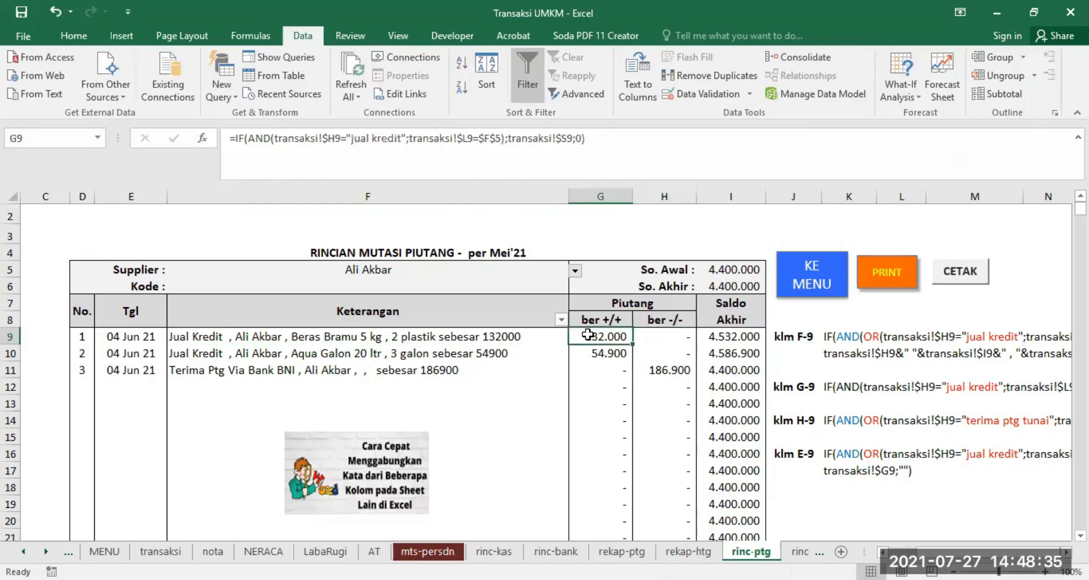
{"action": "left_click", "coordinate": [669, 336]}
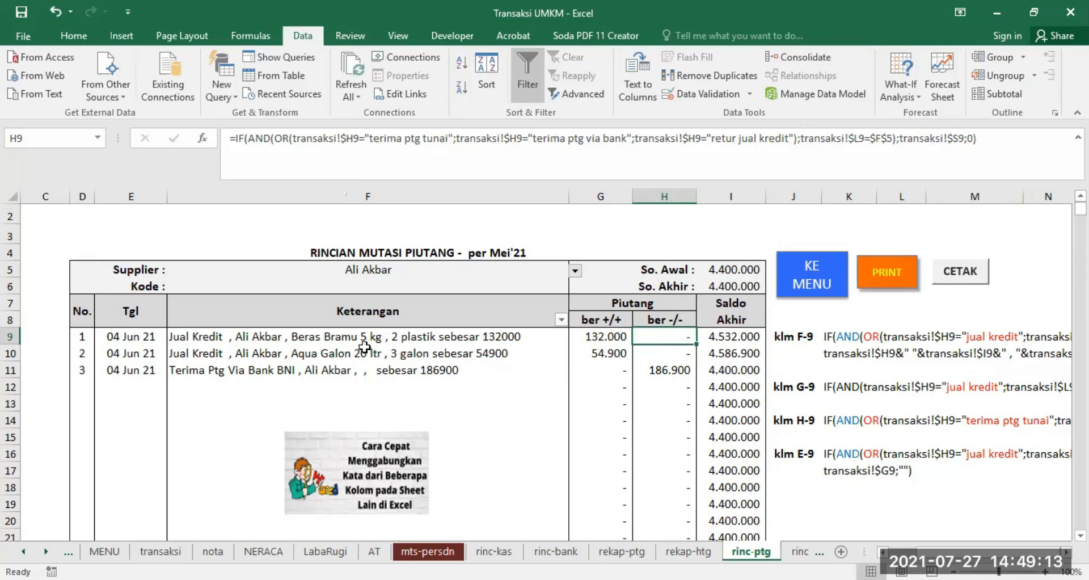
- Select F9:H9 on rinc-ptg and compare the Tgl formula in E9 with the Keterangan formula in F9
{"action": "left_click_drag", "start_coordinate": [351, 339], "coordinate": [670, 326]}
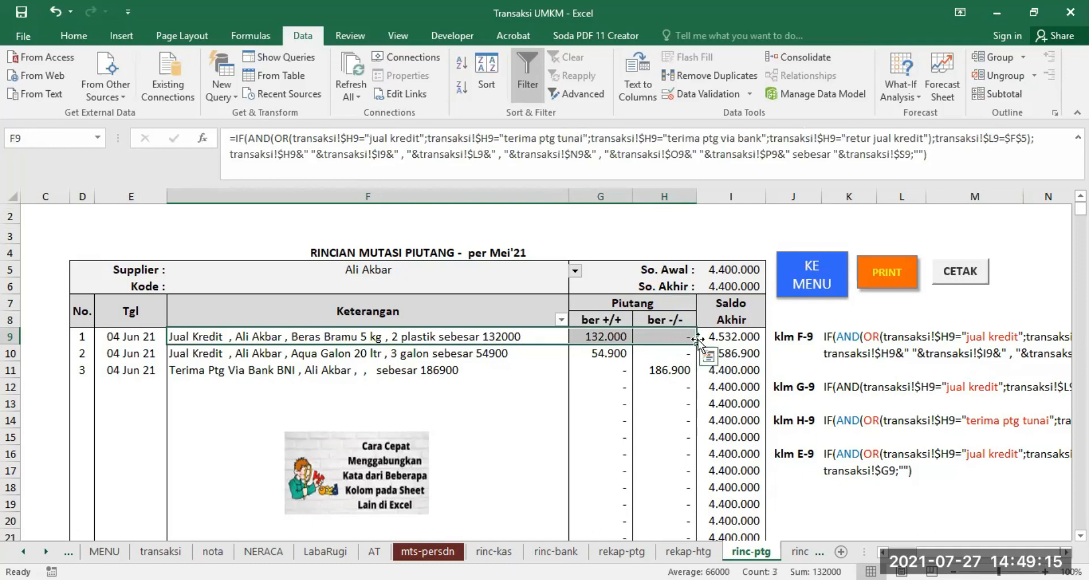
{"action": "left_click", "coordinate": [134, 336]}
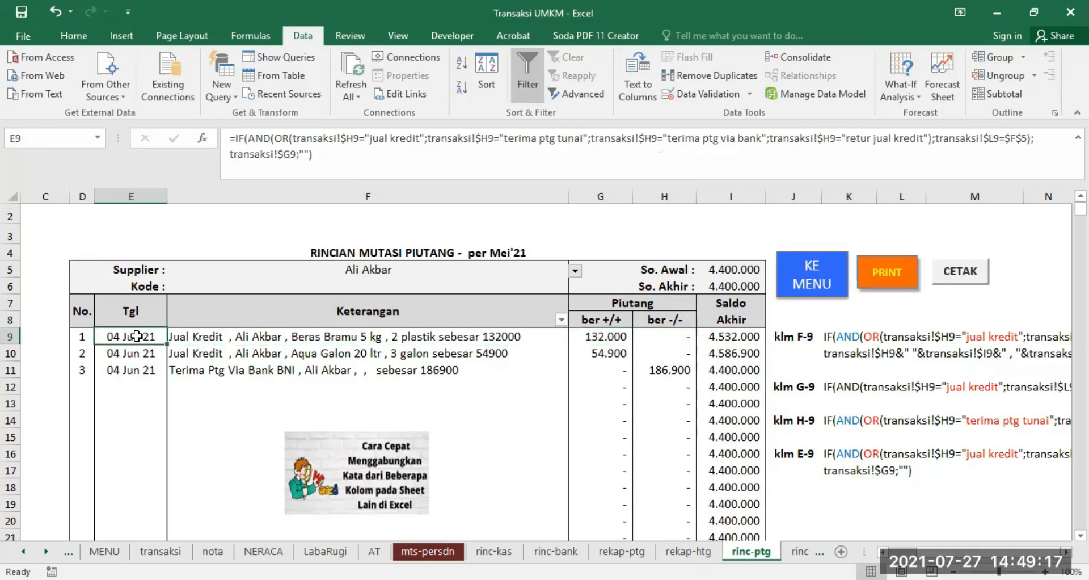
{"action": "left_click", "coordinate": [332, 338]}
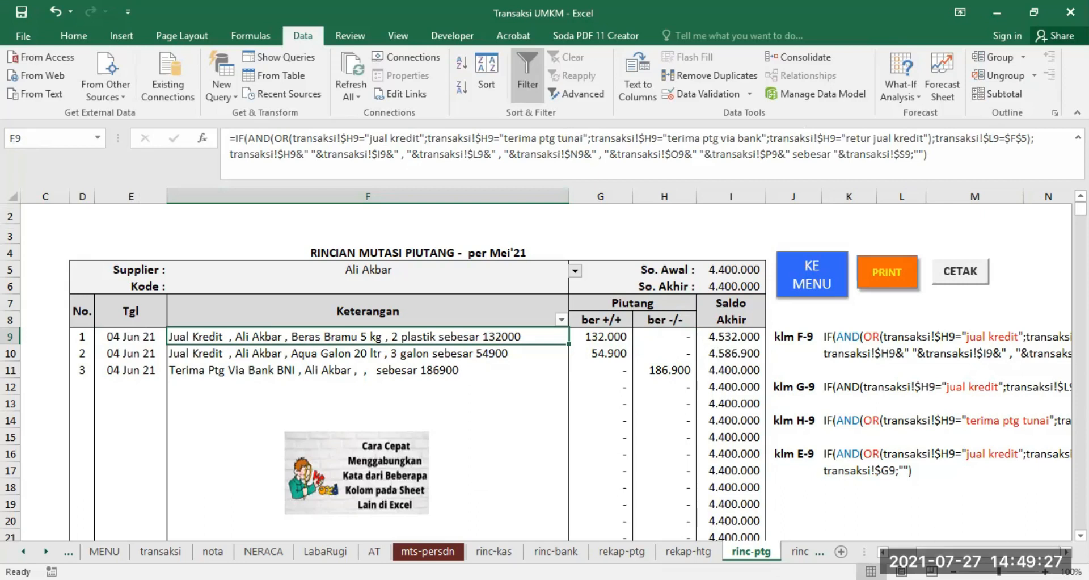
- Highlight the klm E-9 condition line and both klm F-9 lines in the rinc-ptg formula notes to compare their conditions and results
{"action": "scroll", "coordinate": [216, 368], "scroll_direction": "right", "scroll_amount": 3}
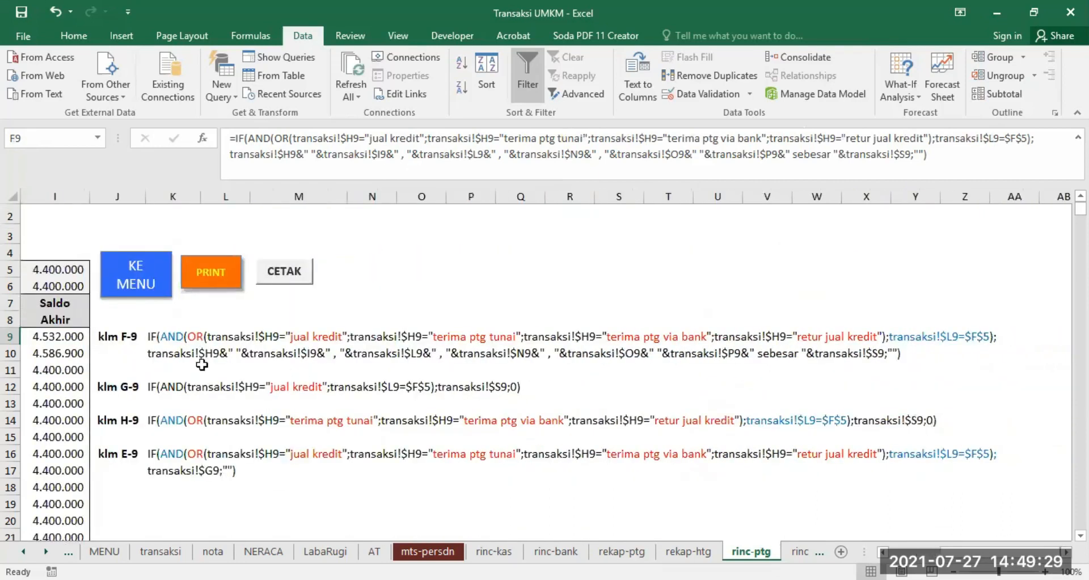
{"action": "left_click", "coordinate": [162, 353]}
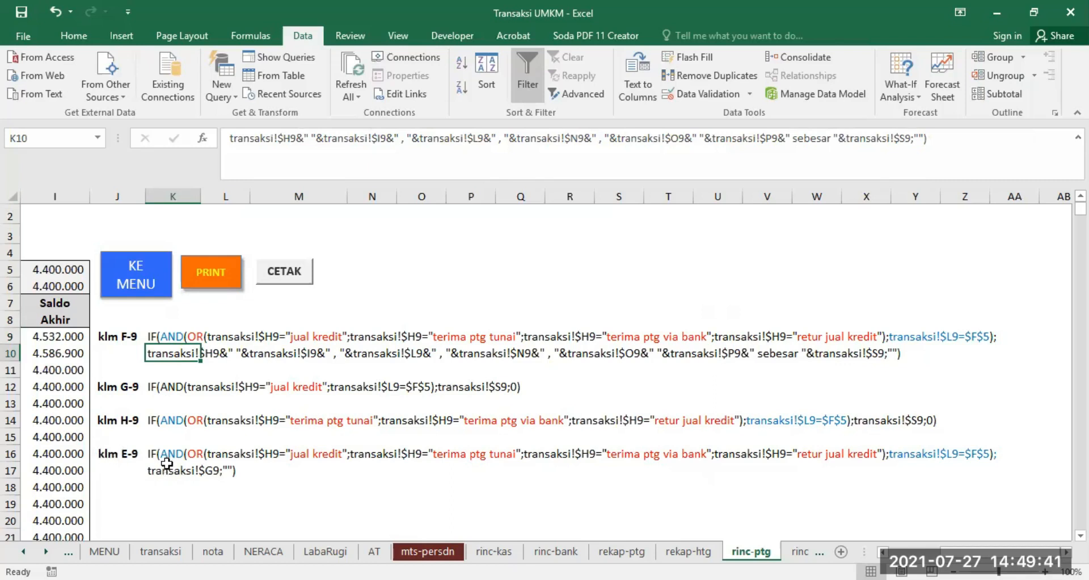
{"action": "left_click_drag", "start_coordinate": [154, 452], "coordinate": [989, 454]}
{"action": "left_click_drag", "start_coordinate": [165, 336], "coordinate": [990, 338]}
{"action": "left_click_drag", "start_coordinate": [154, 356], "coordinate": [923, 349]}
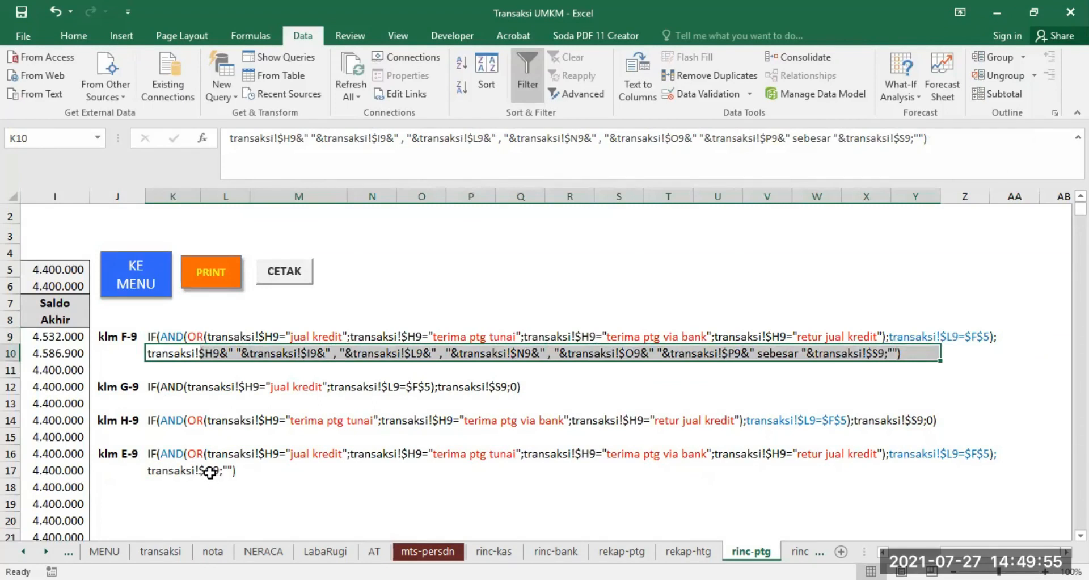
- Check the TGL INPUT column on transaksi and select the Tgl formula cell E9 on rinc-ptg
{"action": "left_click", "coordinate": [162, 552]}
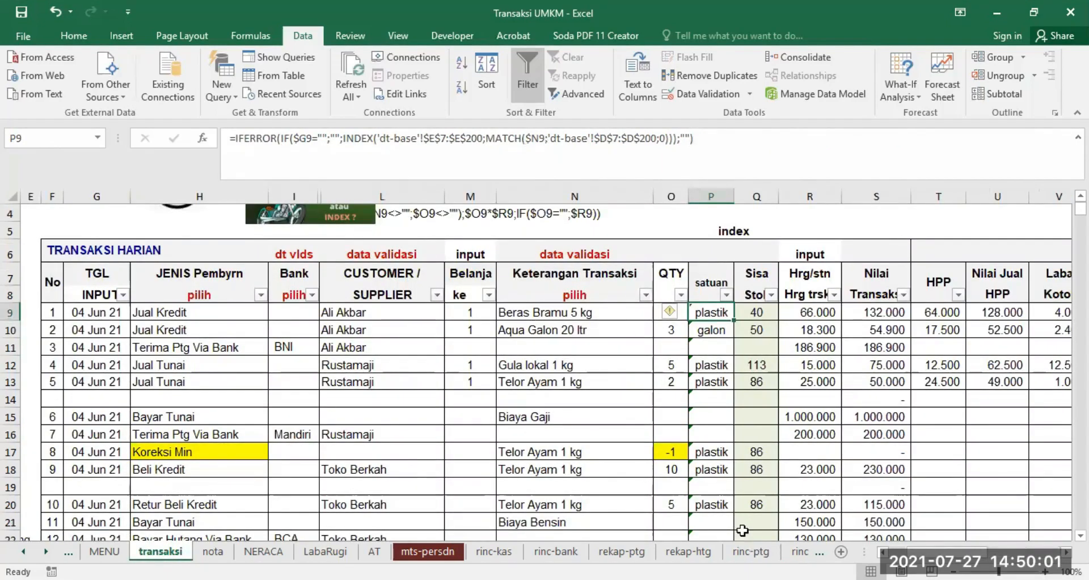
{"action": "left_click", "coordinate": [751, 552]}
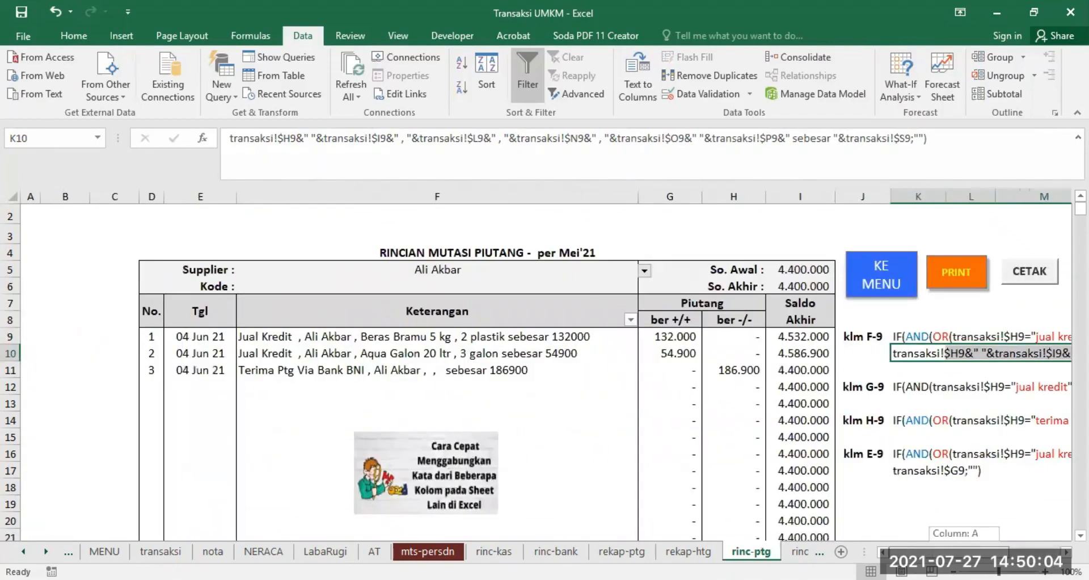
{"action": "left_click", "coordinate": [196, 336]}
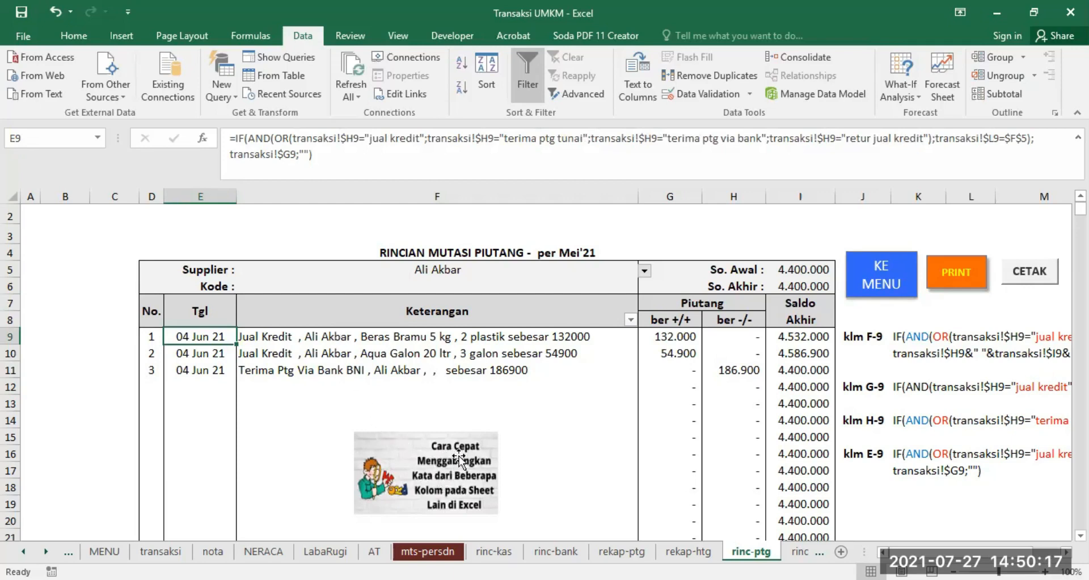
- Move the Cara Cepat Menggabungkan Kata picture on rinc-ptg up to about rows 13 to 18 and widen it slightly
{"action": "left_click_drag", "start_coordinate": [445, 467], "coordinate": [450, 440]}
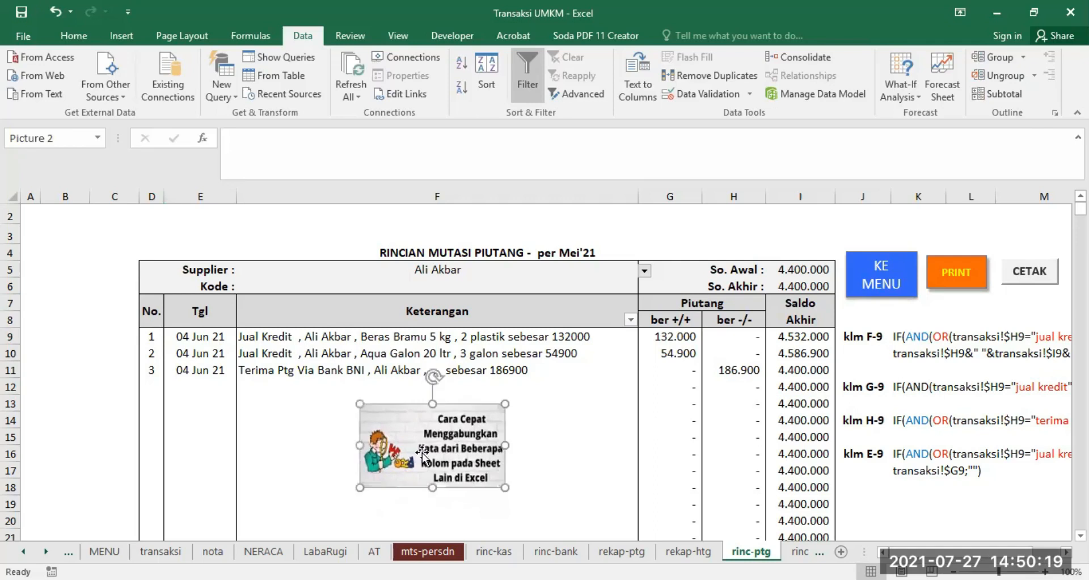
{"action": "left_click_drag", "start_coordinate": [504, 445], "coordinate": [522, 445]}
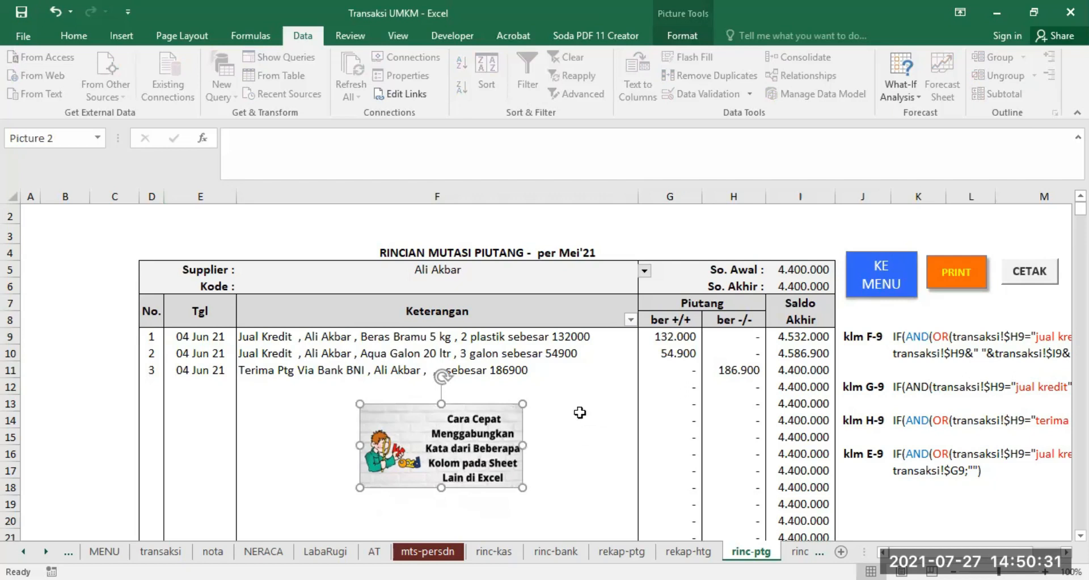
- Review the klm F-9, G-9, H-9 and E-9 formula notes beside the receivables table on rinc-ptg
{"action": "left_click_drag", "start_coordinate": [998, 552], "coordinate": [1008, 552]}
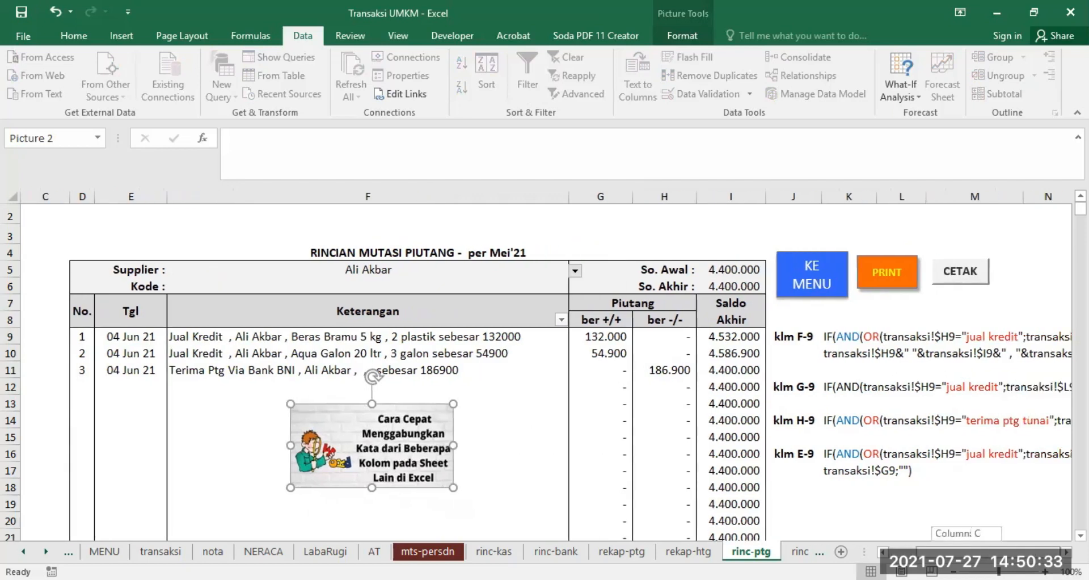
{"action": "left_click", "coordinate": [1066, 552]}
{"action": "left_click", "coordinate": [1067, 552]}
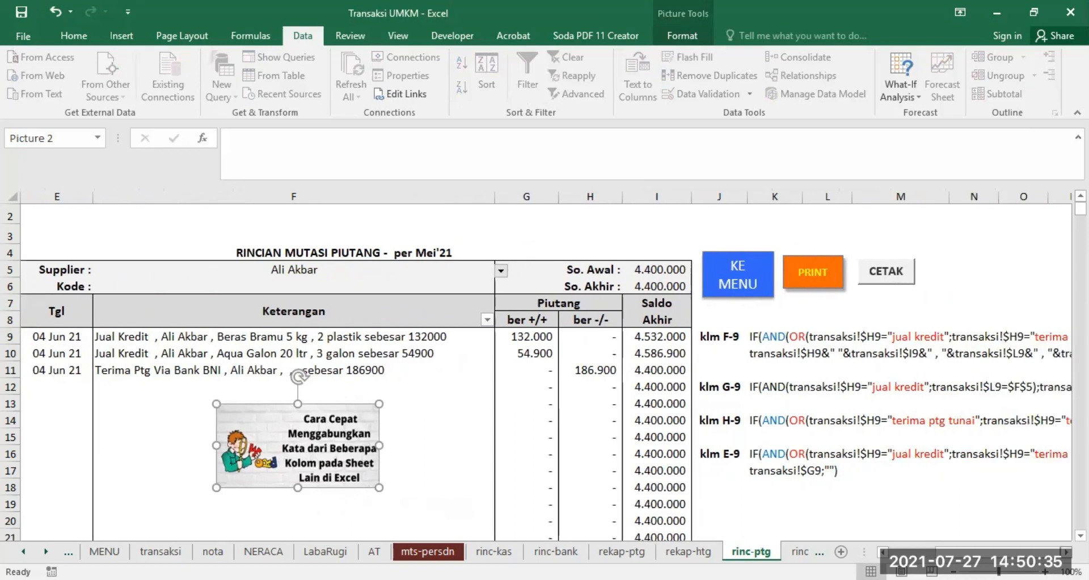
{"action": "left_click", "coordinate": [1066, 552]}
{"action": "left_click", "coordinate": [1066, 552]}
{"action": "left_click", "coordinate": [1066, 552]}
{"action": "left_click", "coordinate": [1066, 552]}
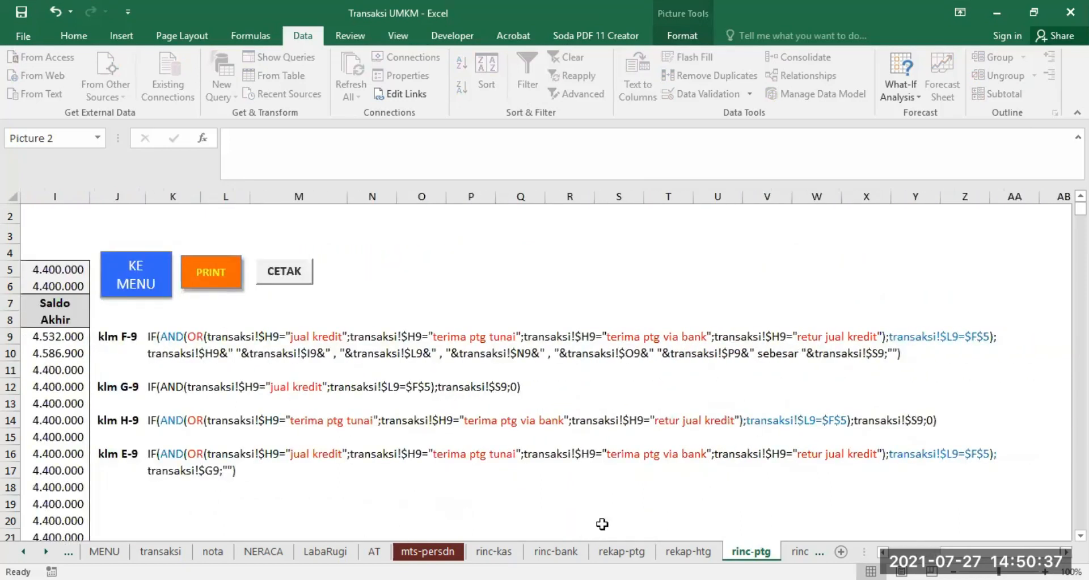
- Check the list validation source of Supplier cell F5 on rinc-htg and highlight the matching supplier list from I7 down on dt-base
{"action": "left_click", "coordinate": [805, 551]}
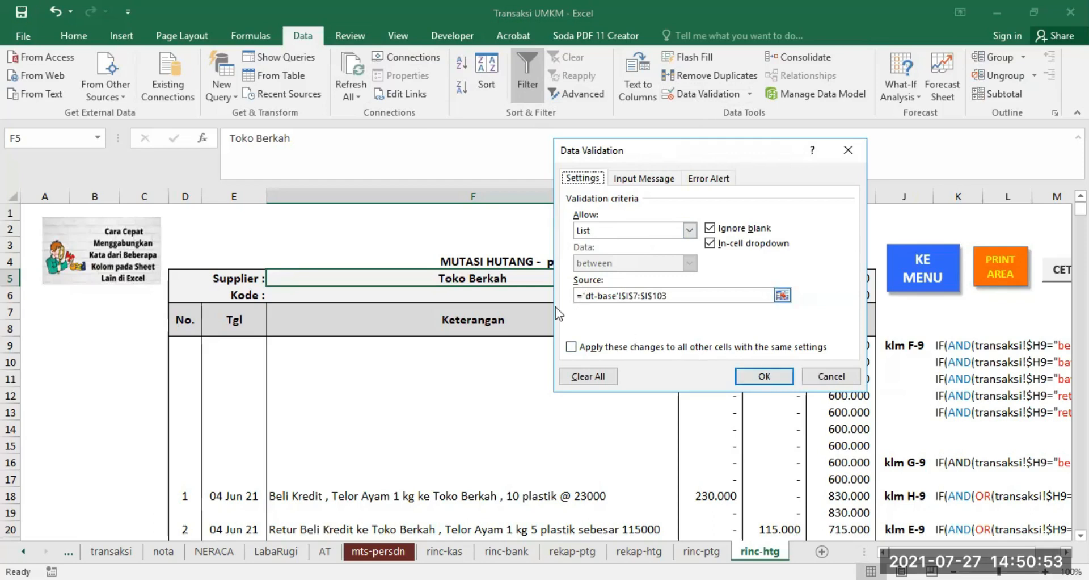
{"action": "left_click", "coordinate": [828, 376]}
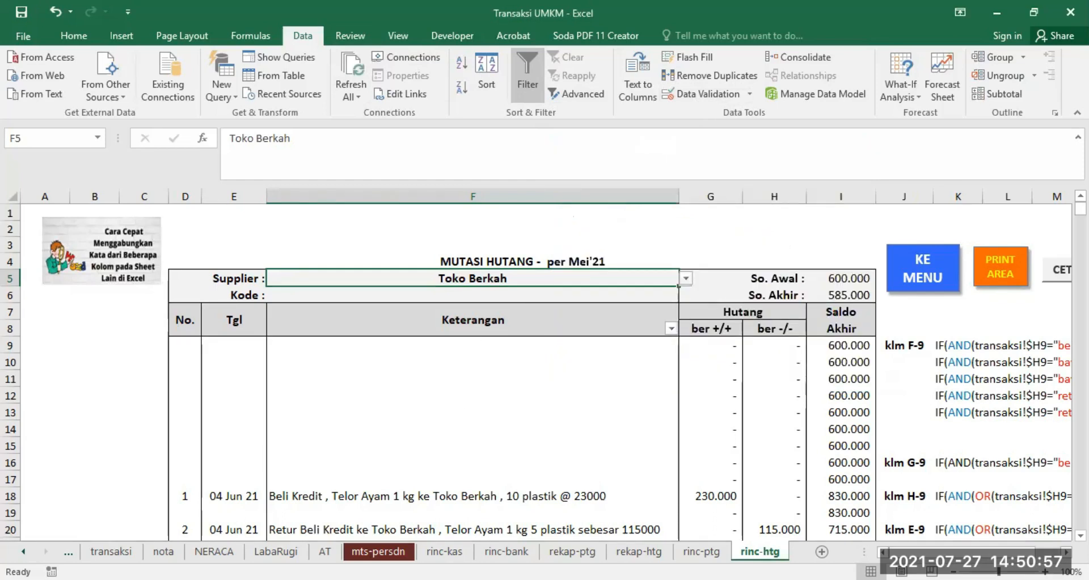
{"action": "left_click", "coordinate": [23, 551]}
{"action": "left_click", "coordinate": [23, 551]}
{"action": "left_click", "coordinate": [24, 551]}
{"action": "left_click", "coordinate": [23, 551]}
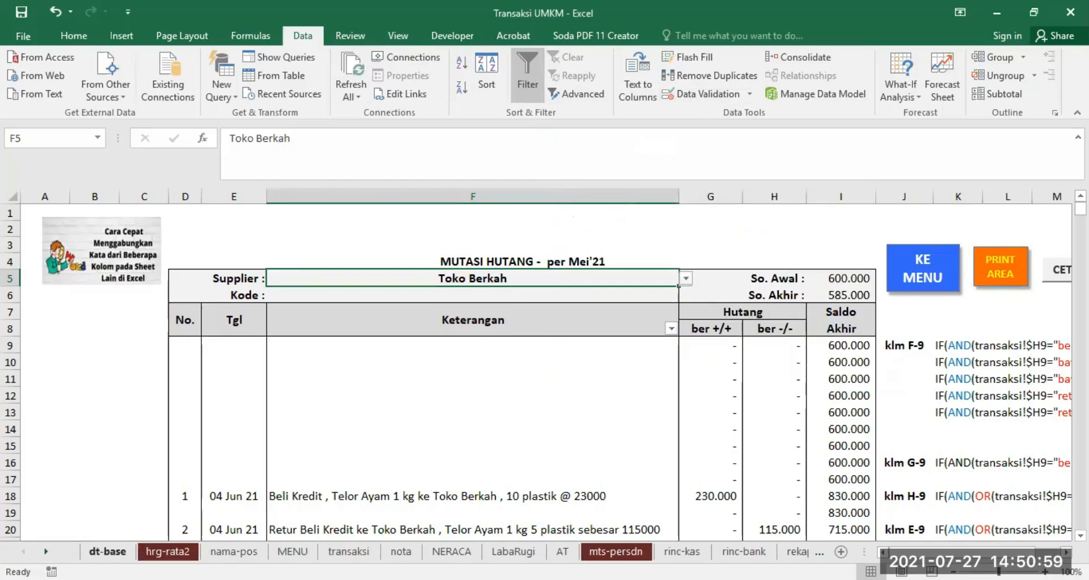
{"action": "left_click", "coordinate": [97, 553]}
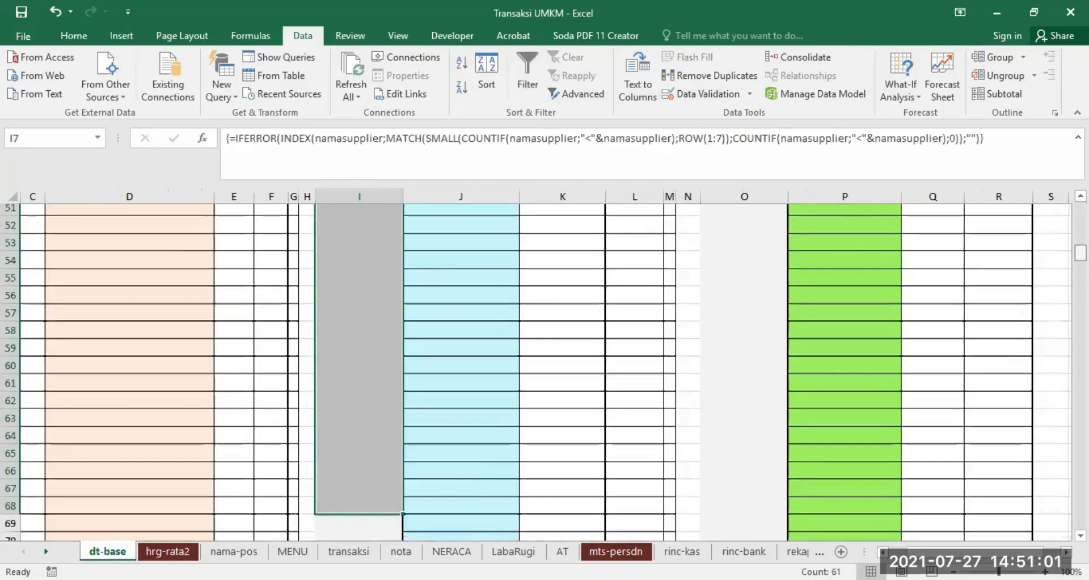
{"action": "scroll", "coordinate": [342, 330], "scroll_direction": "up", "scroll_amount": 17}
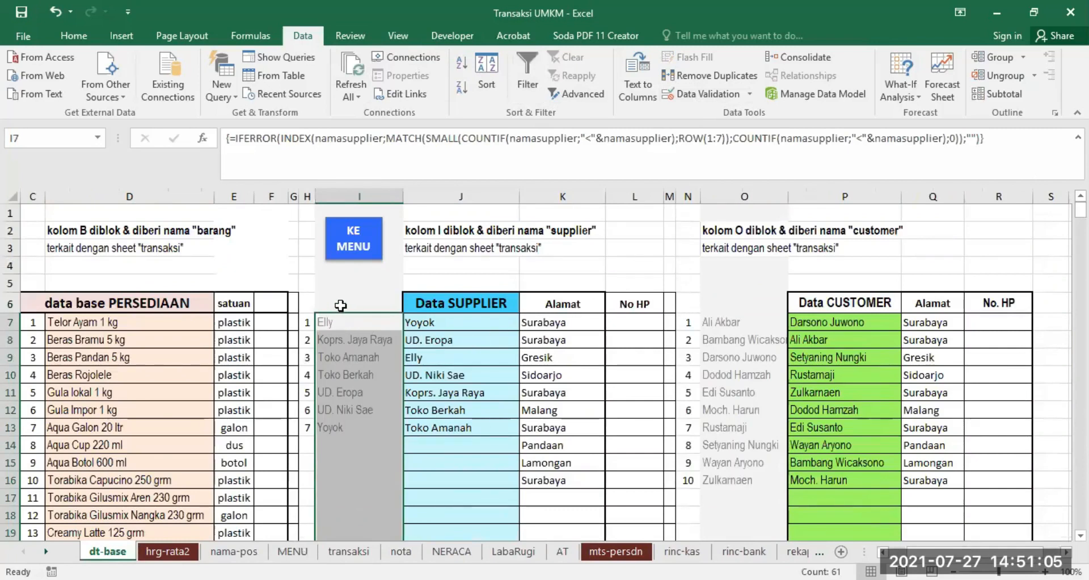
{"action": "left_click", "coordinate": [340, 305]}
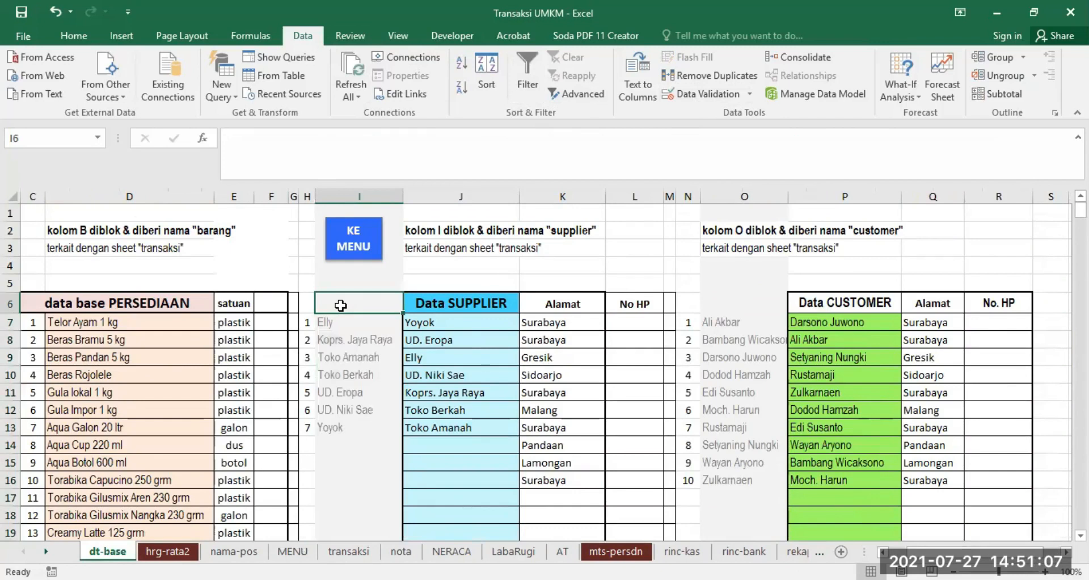
{"action": "left_click", "coordinate": [345, 321]}
{"action": "left_click_drag", "start_coordinate": [352, 316], "coordinate": [363, 516]}
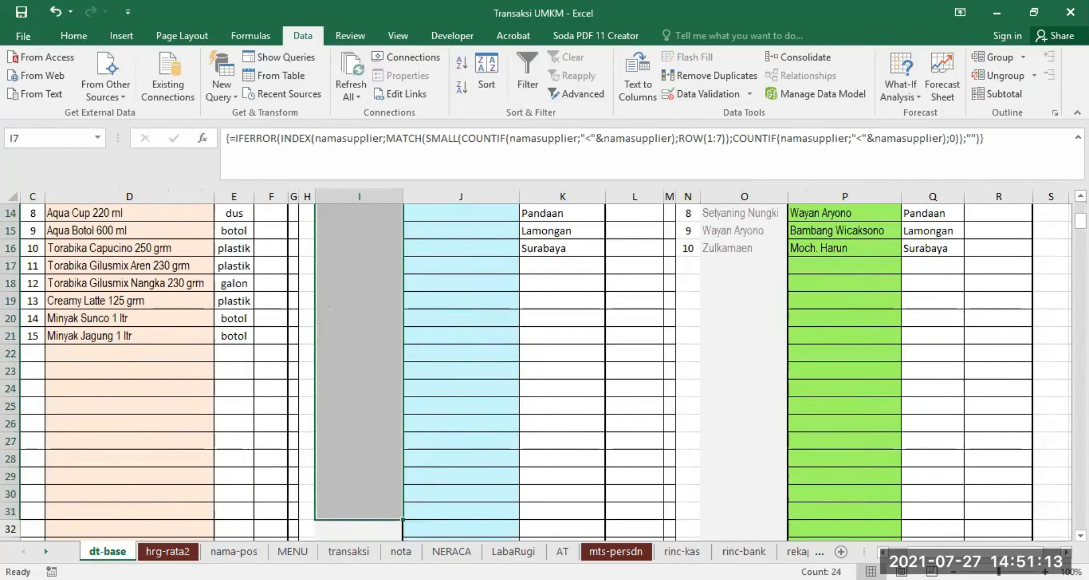
- Return to rinc-htg and examine the So. Awal VLOOKUP formula in I5
{"action": "left_click", "coordinate": [45, 552]}
{"action": "left_click", "coordinate": [46, 551]}
{"action": "left_click", "coordinate": [46, 551]}
{"action": "left_click", "coordinate": [46, 551]}
{"action": "left_click", "coordinate": [760, 551]}
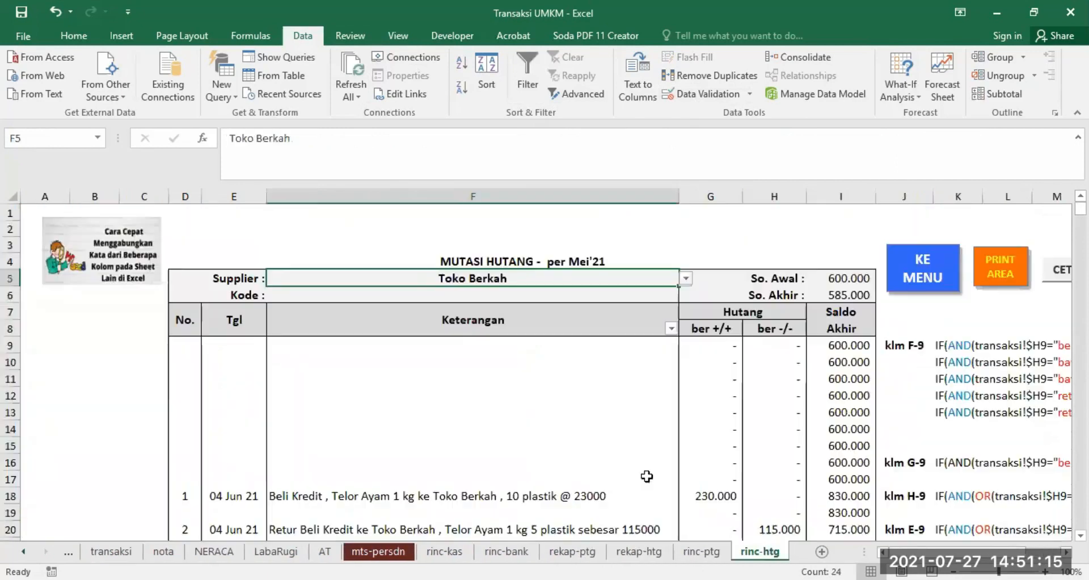
{"action": "left_click", "coordinate": [846, 279]}
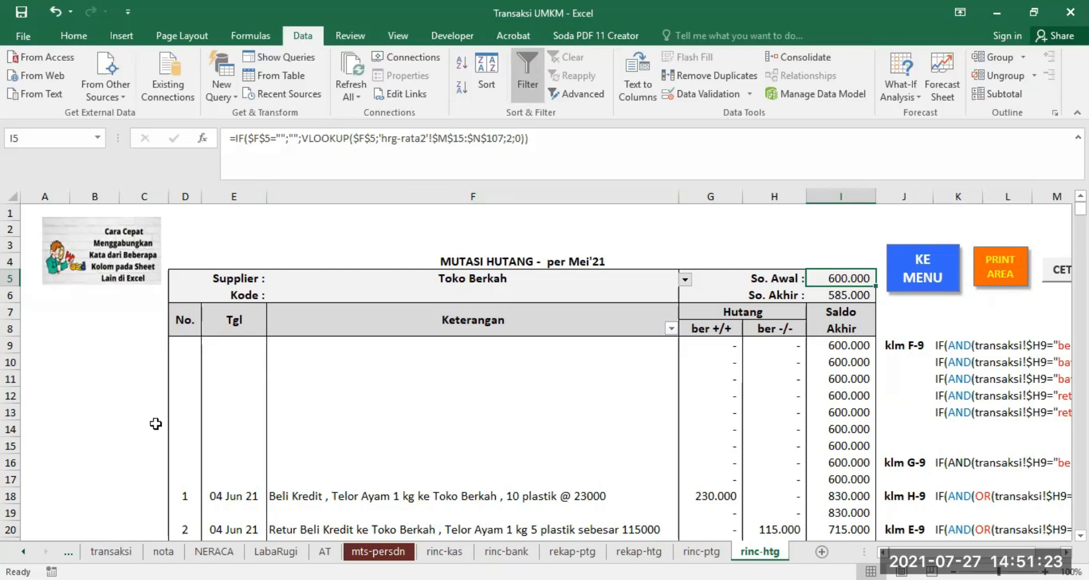
- Highlight the Data SUPPLIER names and SO. AWAL values in M15:N25 on hrg-rata2 as the lookup source, and return to rinc-htg
{"action": "left_click", "coordinate": [23, 551]}
{"action": "left_click", "coordinate": [23, 551]}
{"action": "left_click", "coordinate": [24, 551]}
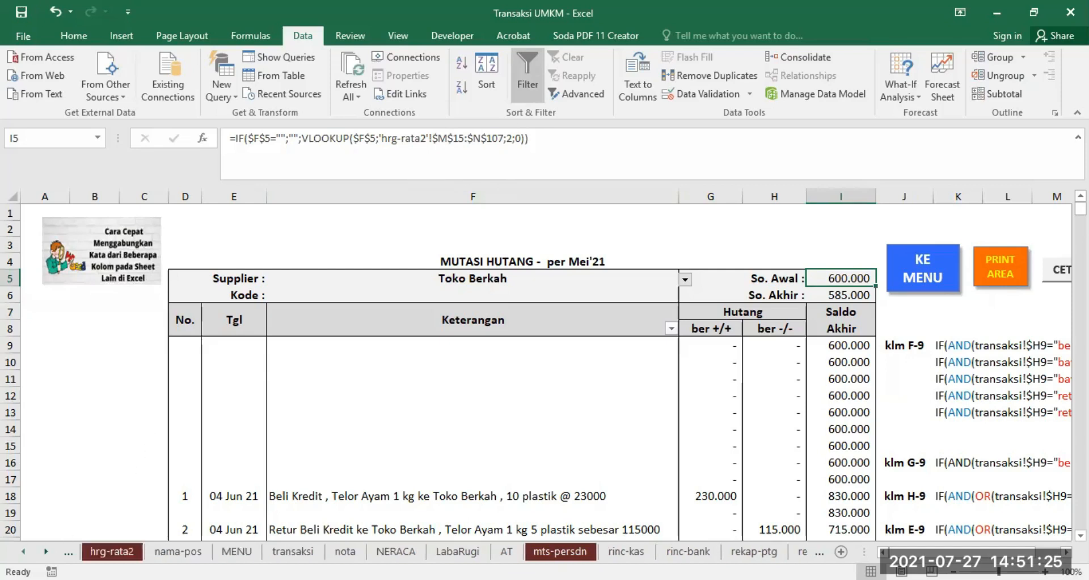
{"action": "left_click", "coordinate": [112, 551]}
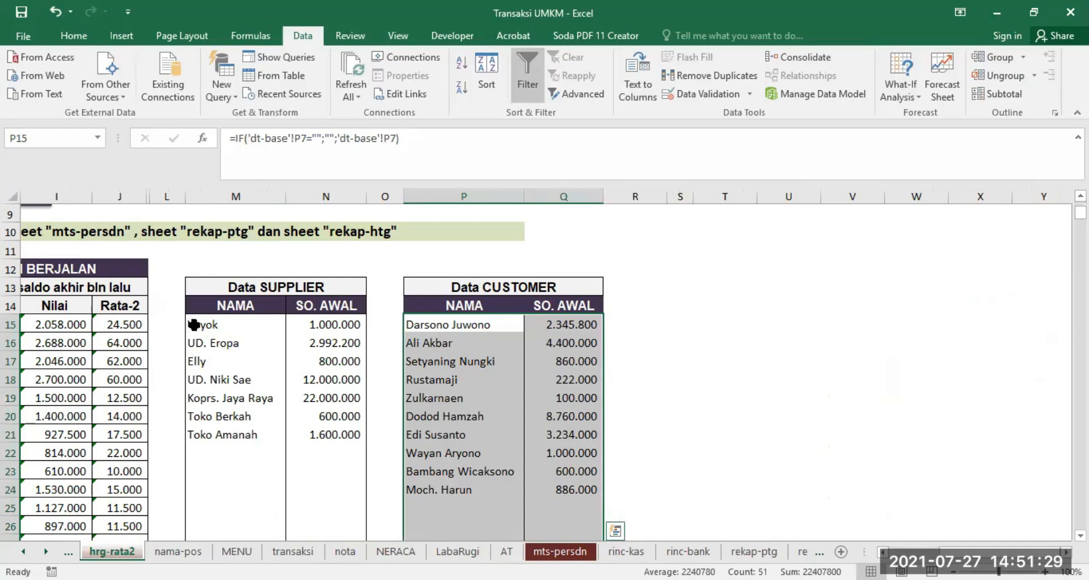
{"action": "left_click_drag", "start_coordinate": [194, 324], "coordinate": [317, 506]}
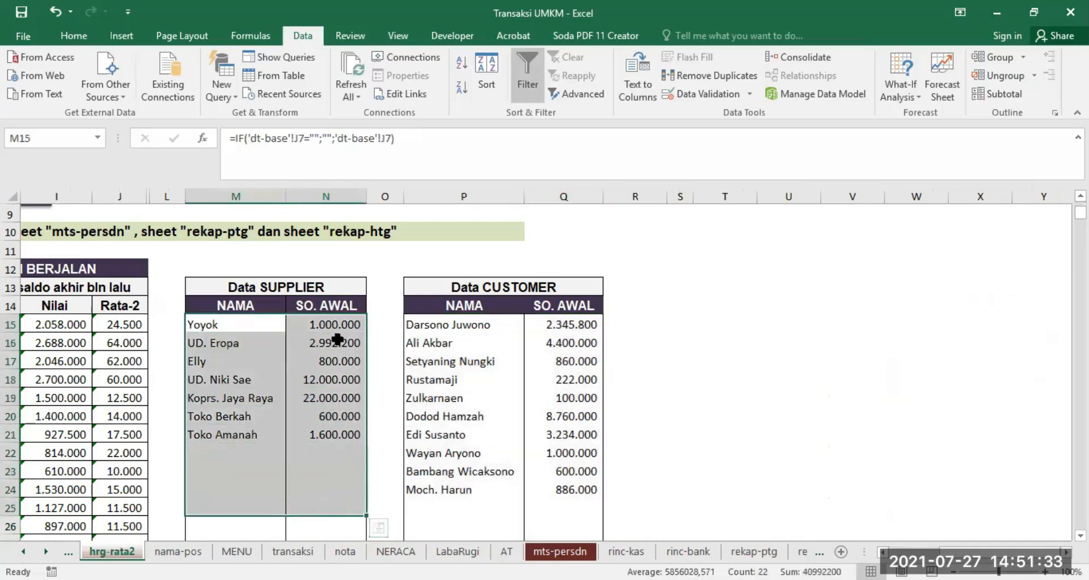
{"action": "left_click", "coordinate": [46, 551]}
{"action": "left_click", "coordinate": [46, 551]}
{"action": "left_click", "coordinate": [46, 552]}
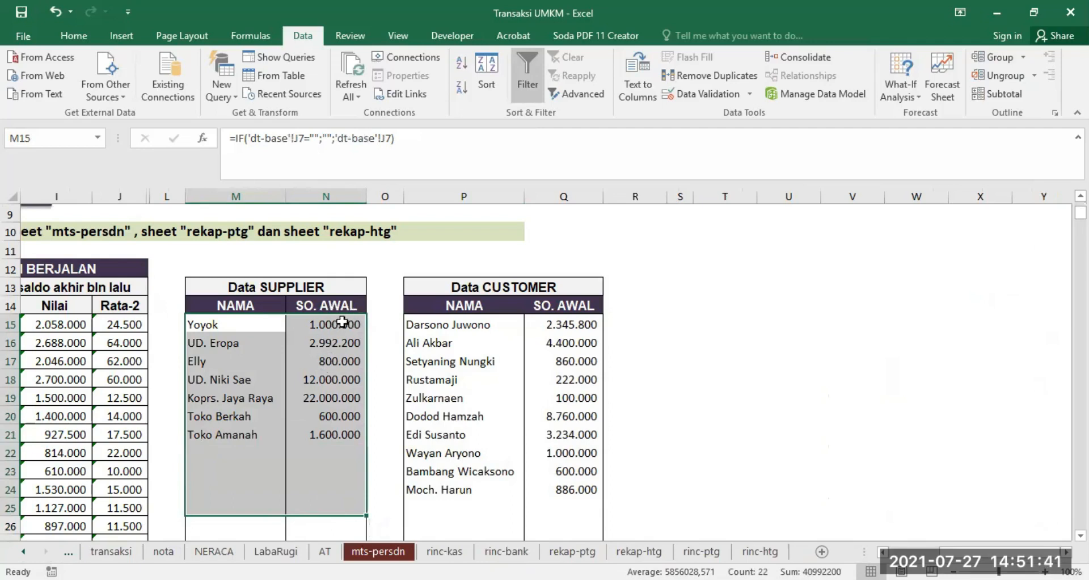
{"action": "left_click", "coordinate": [766, 550]}
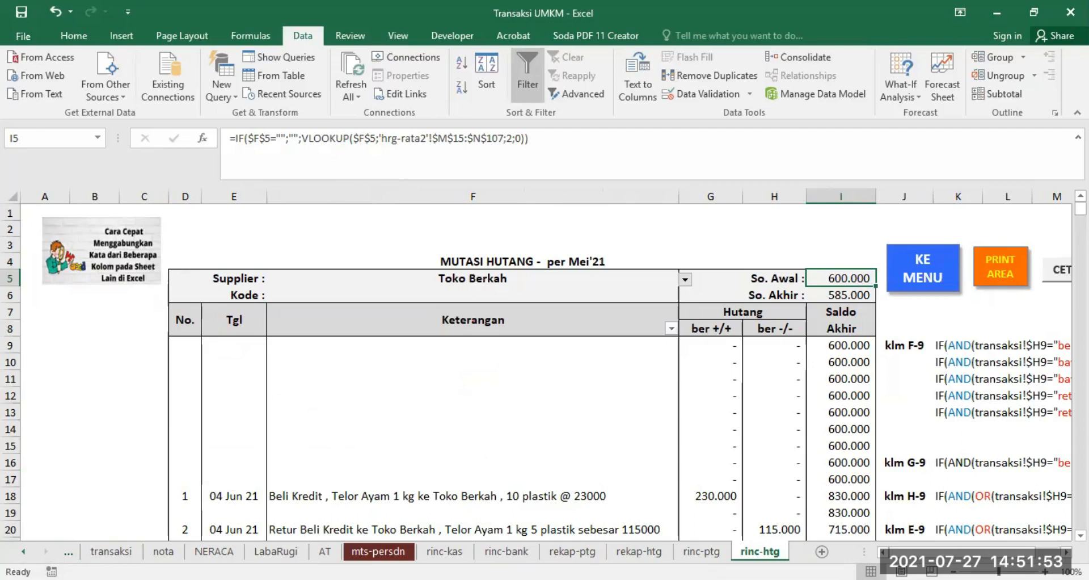
- Highlight the first supplier's name and SO. AWAL value in M15:N15 on hrg-rata2, and return to rinc-htg
{"action": "left_click", "coordinate": [23, 551]}
{"action": "left_click", "coordinate": [22, 550]}
{"action": "left_click", "coordinate": [23, 550]}
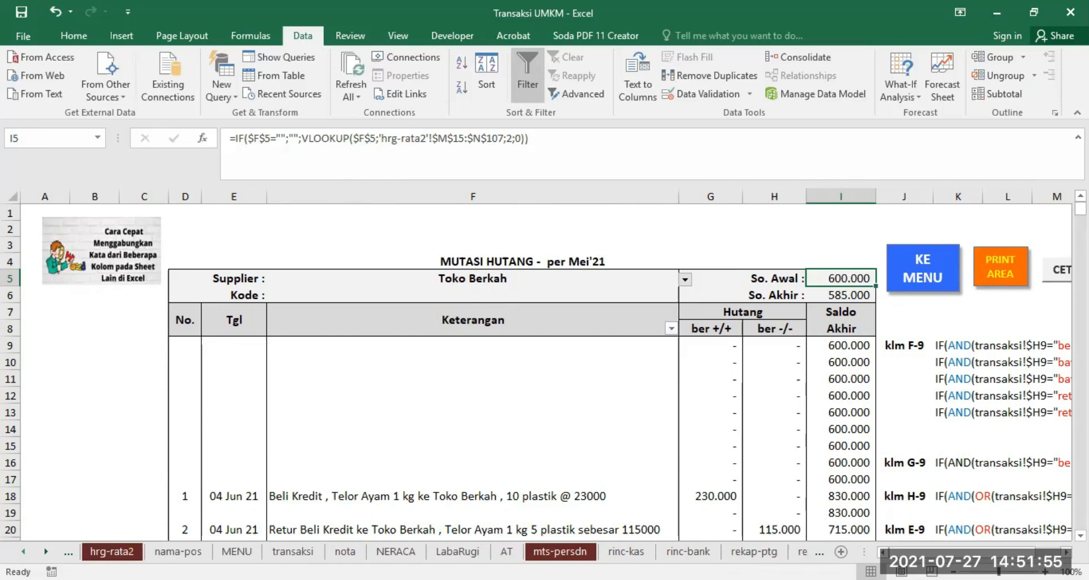
{"action": "left_click", "coordinate": [23, 551]}
{"action": "left_click", "coordinate": [168, 551]}
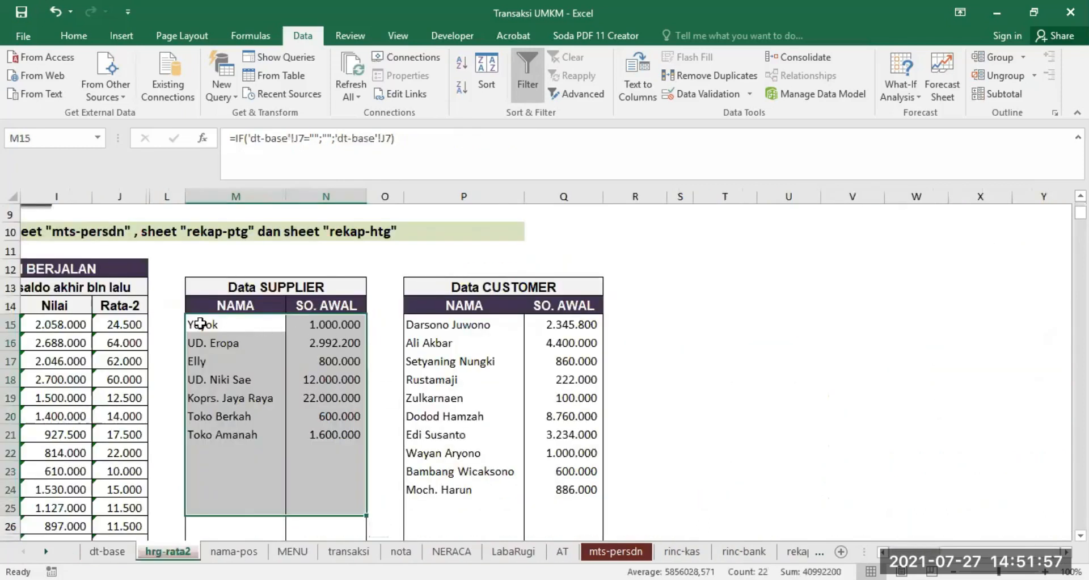
{"action": "left_click", "coordinate": [239, 324]}
{"action": "left_click_drag", "start_coordinate": [238, 325], "coordinate": [326, 321]}
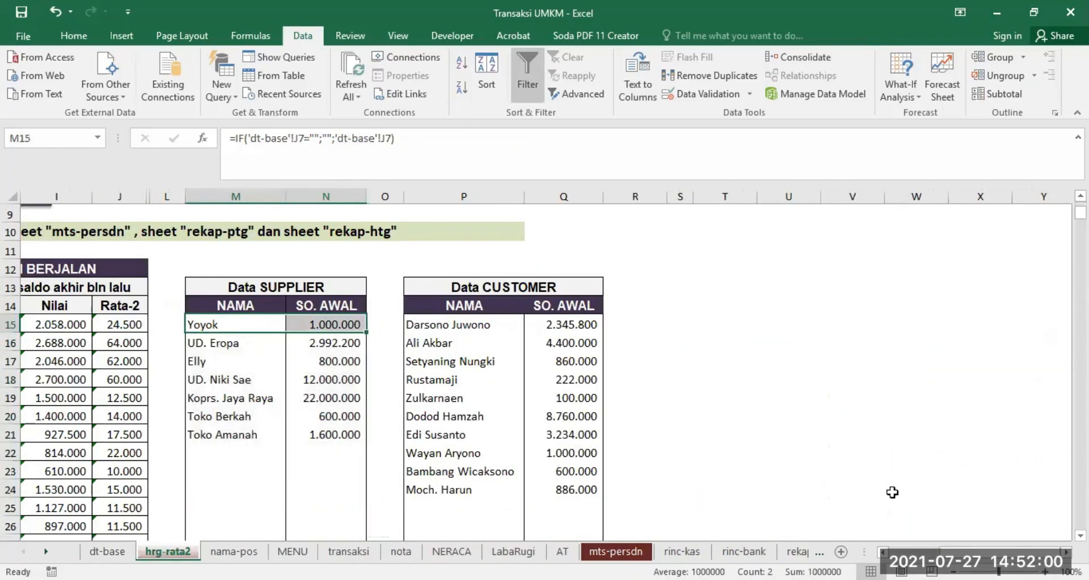
{"action": "left_click", "coordinate": [48, 552]}
{"action": "left_click", "coordinate": [48, 551]}
{"action": "left_click", "coordinate": [786, 550]}
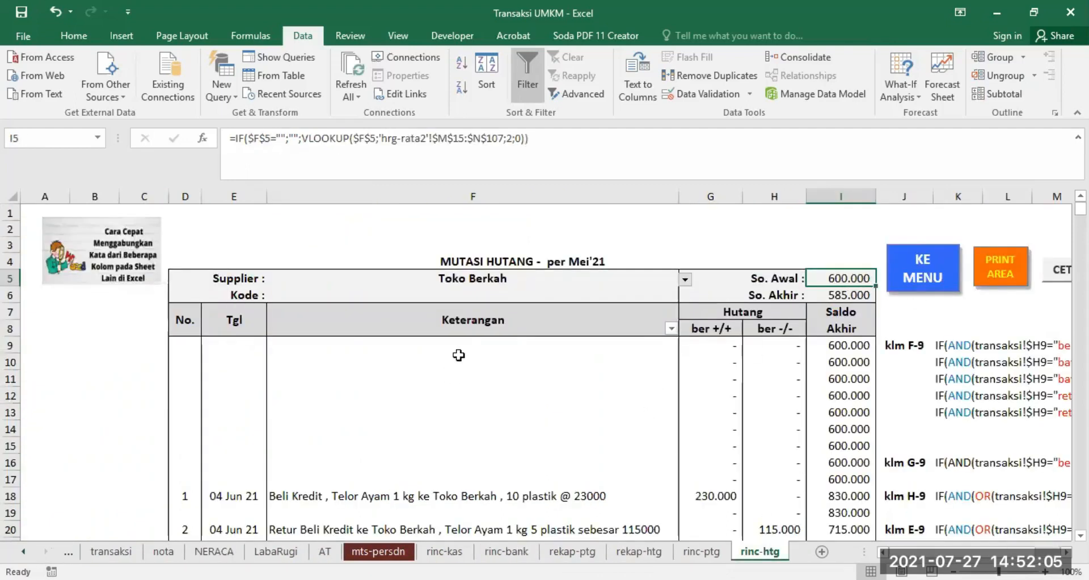
- Compare the Keterangan formula in F9 on rinc-htg with the F9 formula on rinc-ptg
{"action": "left_click", "coordinate": [476, 346]}
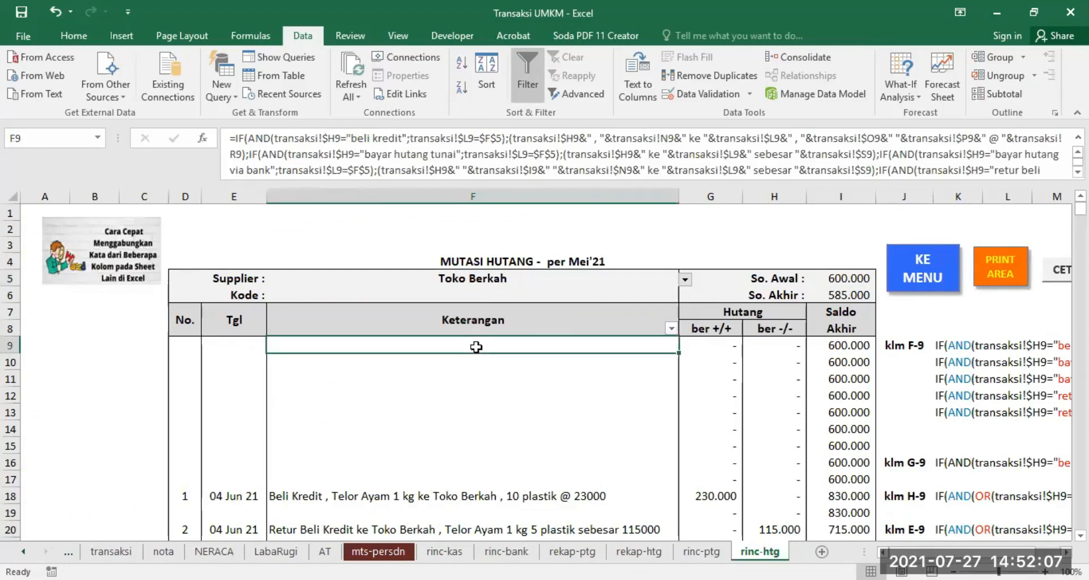
{"action": "left_click", "coordinate": [702, 551]}
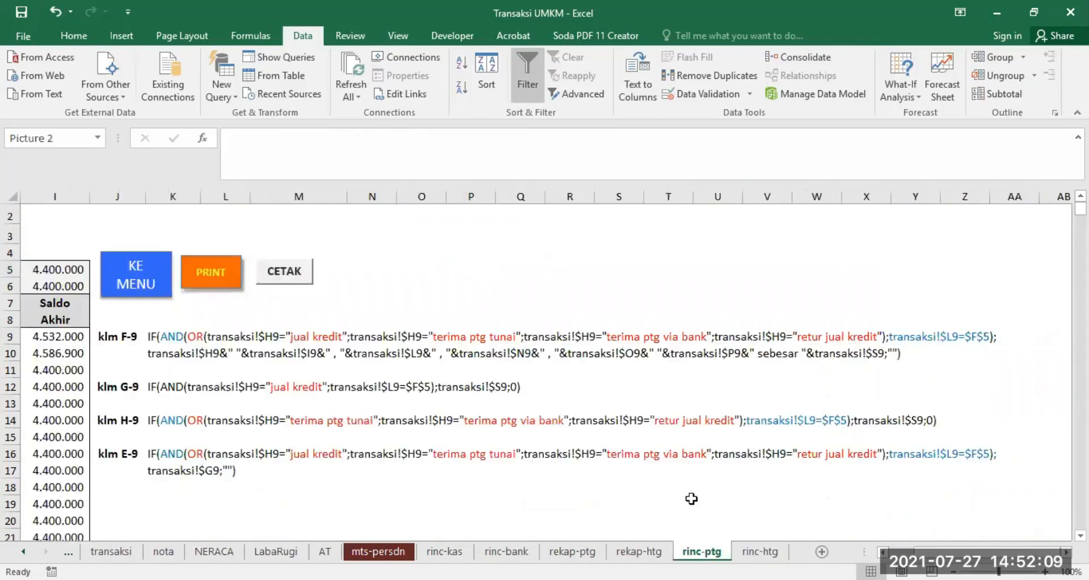
{"action": "scroll", "coordinate": [510, 369], "scroll_direction": "left", "scroll_amount": 5}
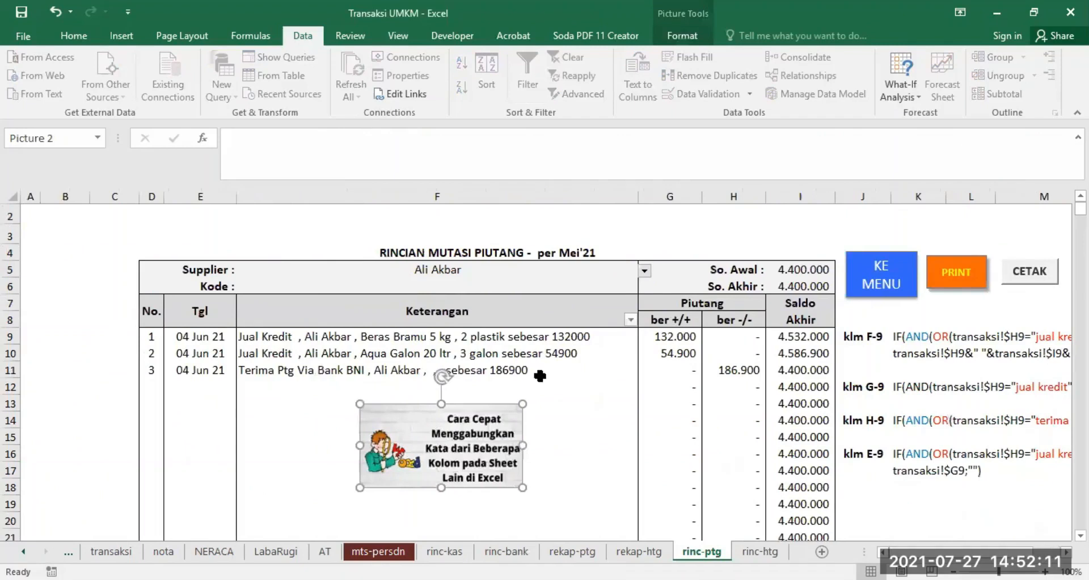
{"action": "left_click", "coordinate": [445, 335]}
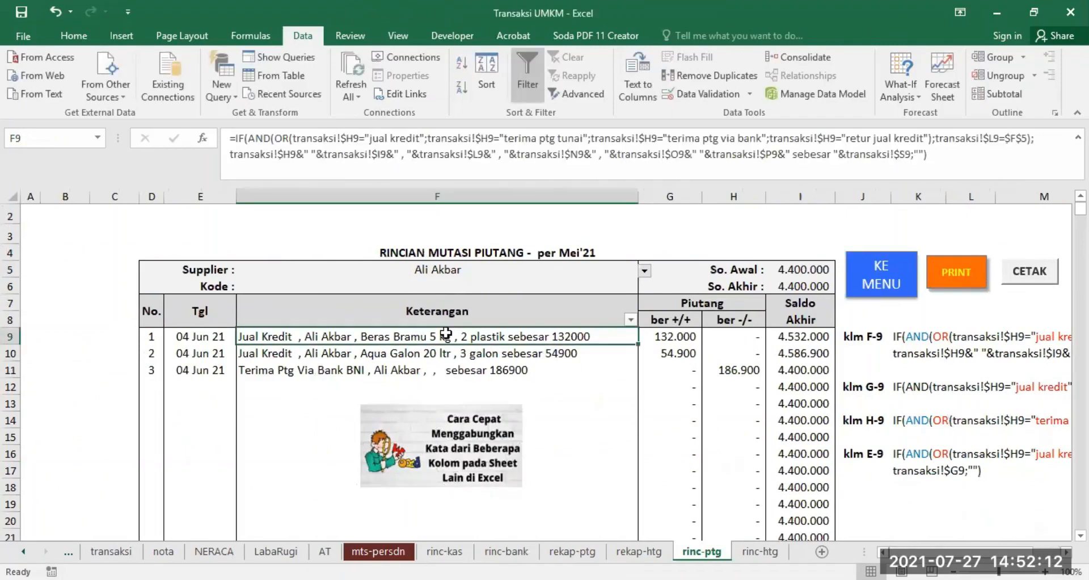
{"action": "left_click", "coordinate": [760, 550]}
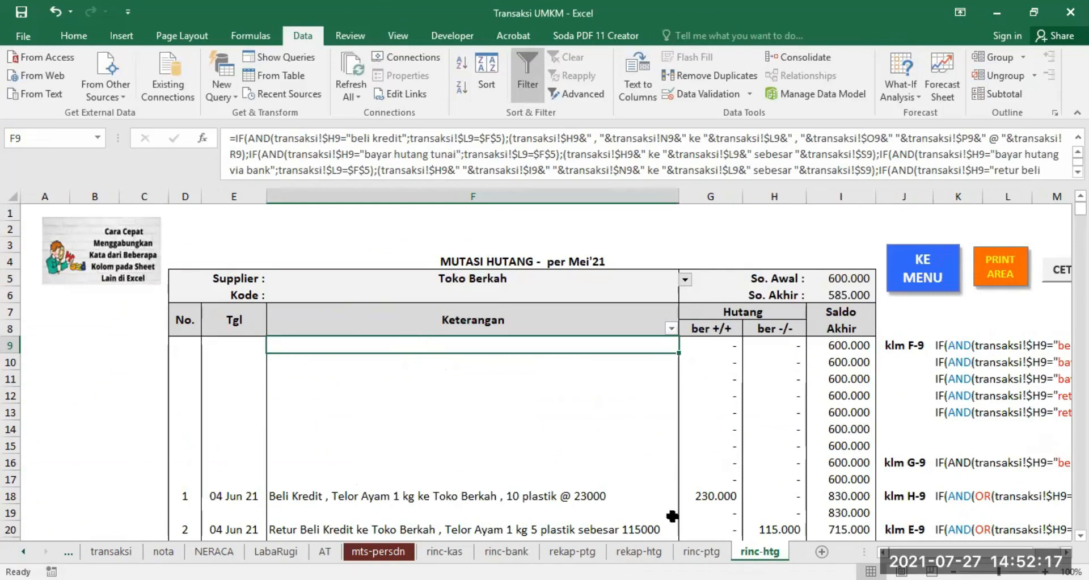
{"action": "left_click", "coordinate": [701, 551]}
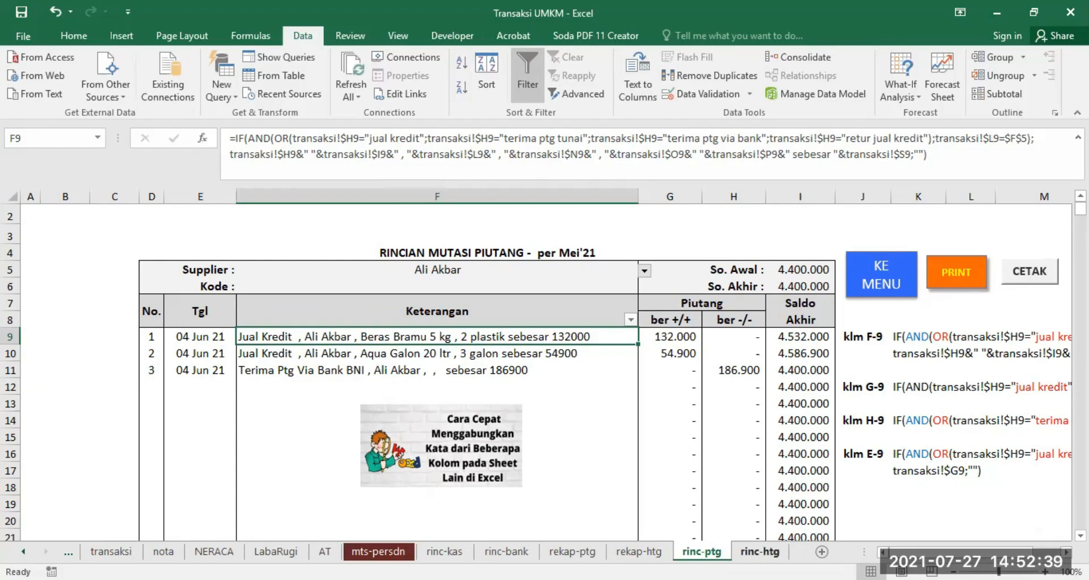
{"action": "left_click", "coordinate": [760, 552]}
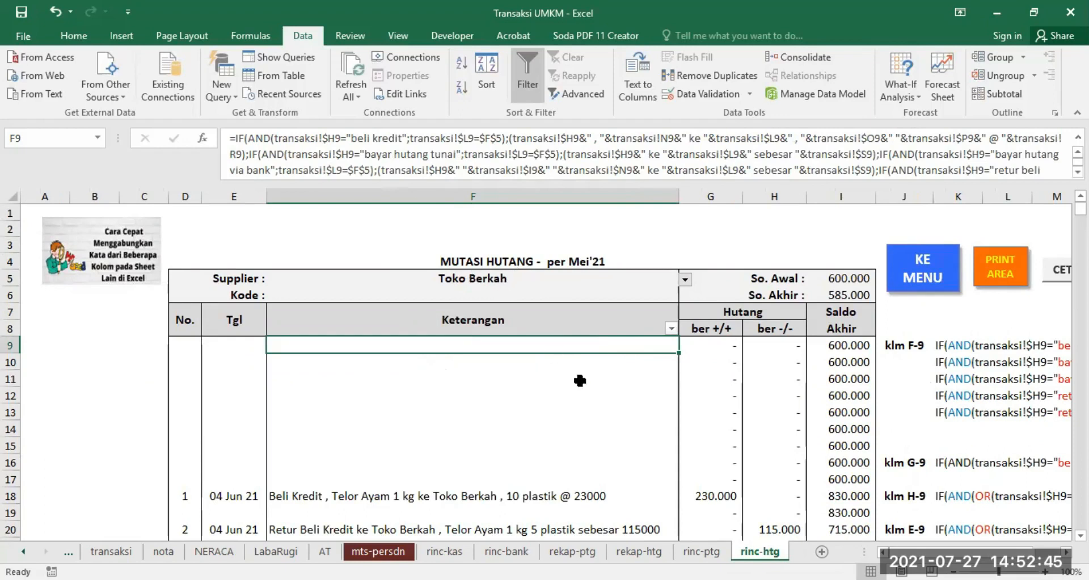
- Highlight the & operator before transaksi!$L9 in rinc-ptg's F9 formula, and compare its structure with F9 on rinc-htg
{"action": "left_click", "coordinate": [702, 551]}
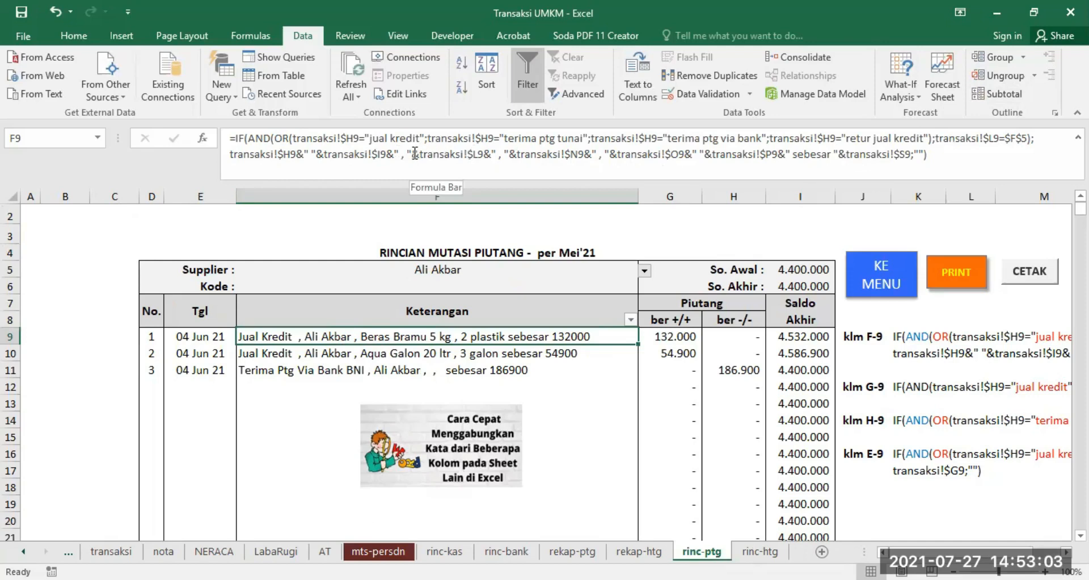
{"action": "left_click", "coordinate": [414, 152]}
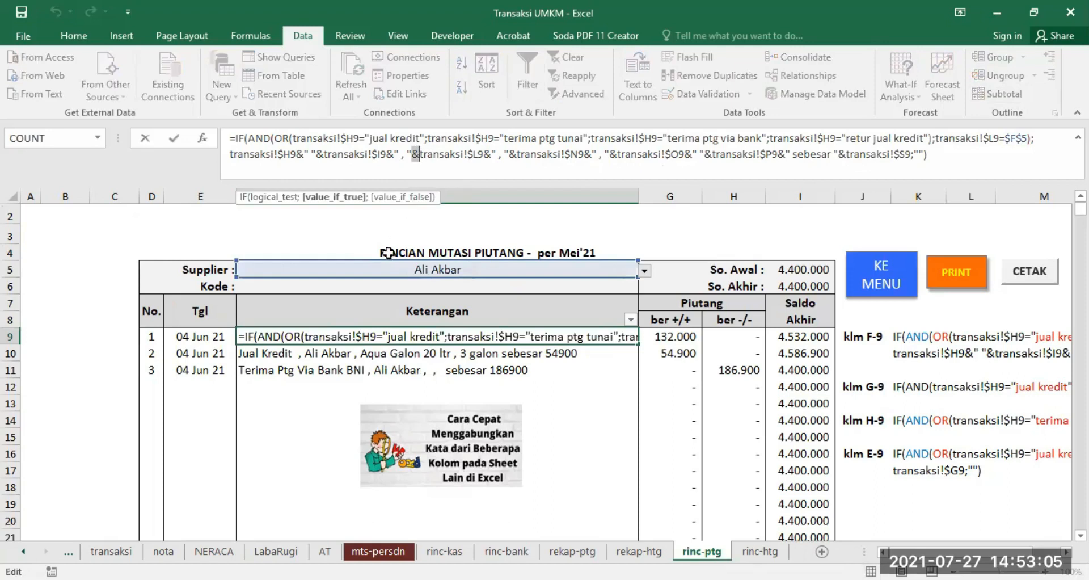
{"action": "key", "text": "Escape"}
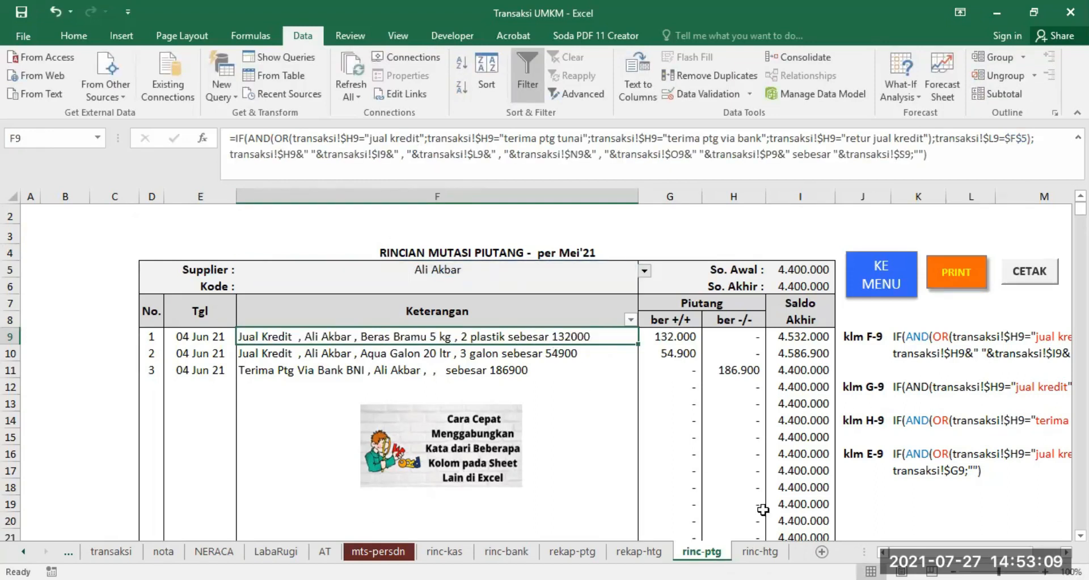
{"action": "left_click", "coordinate": [760, 551]}
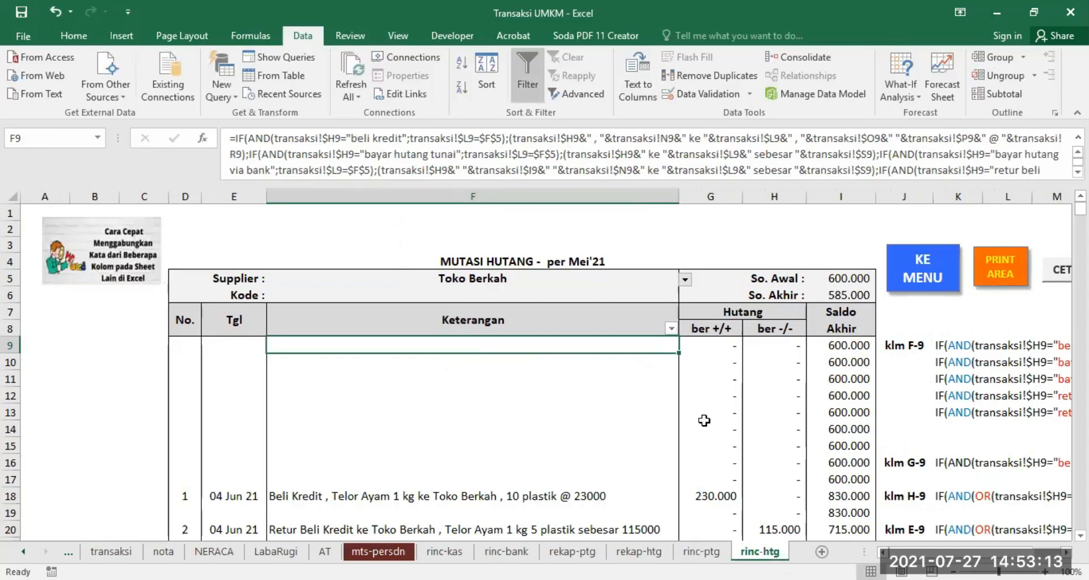
{"action": "left_click", "coordinate": [699, 551]}
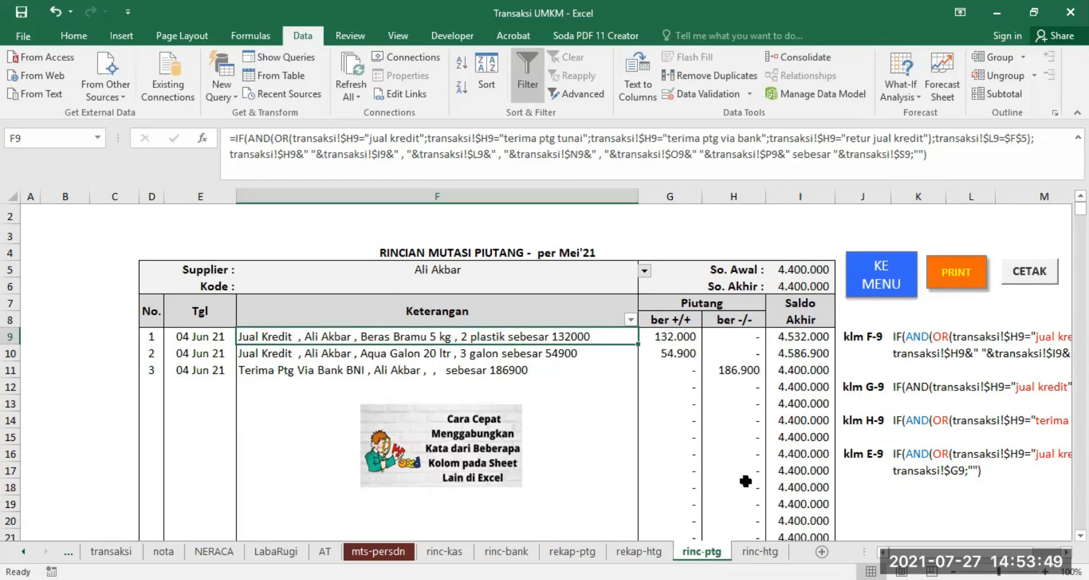
{"action": "left_click", "coordinate": [757, 551]}
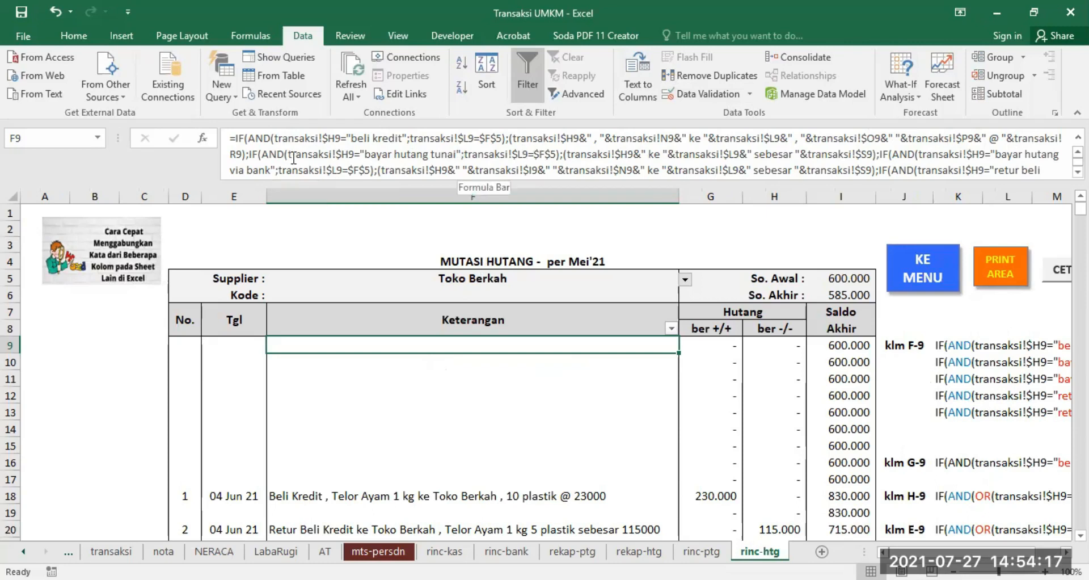
- Highlight the "bayar hutang tunai" and supplier conditions inside F9's second AND on rinc-htg, leave the formula unchanged, and check the resulting descriptions
{"action": "left_click_drag", "start_coordinate": [288, 153], "coordinate": [558, 151]}
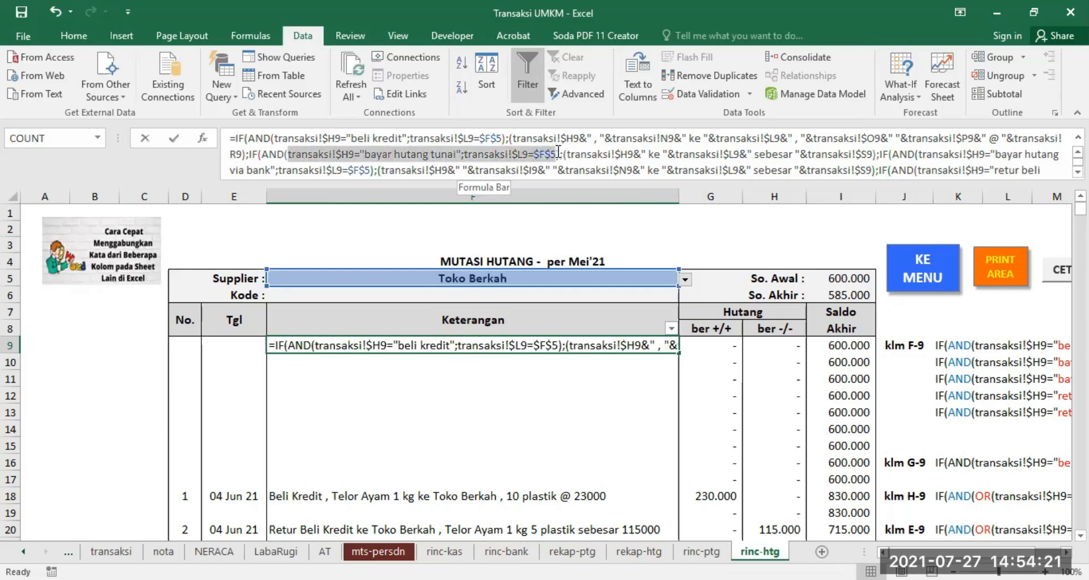
{"action": "left_click_drag", "start_coordinate": [559, 151], "coordinate": [558, 152]}
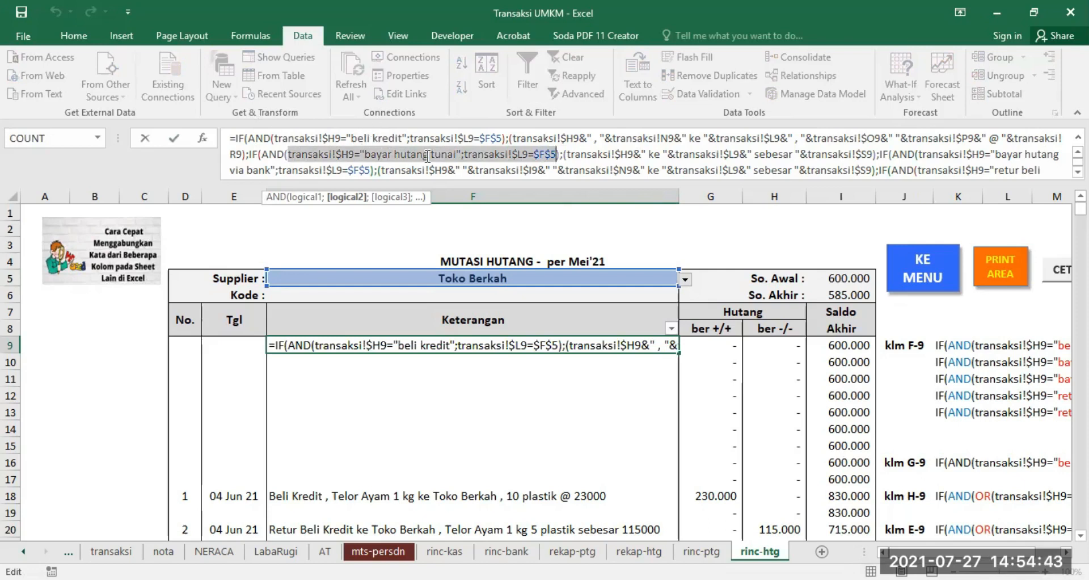
{"action": "left_click", "coordinate": [464, 154]}
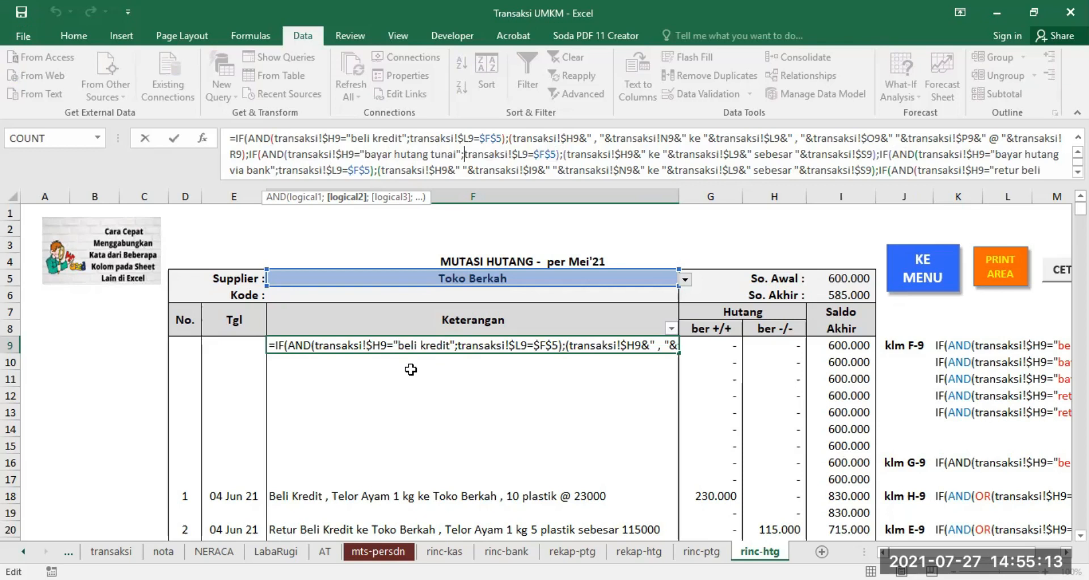
{"action": "key", "text": "ctrl+Return"}
{"action": "scroll", "coordinate": [420, 366], "scroll_direction": "down", "scroll_amount": 3}
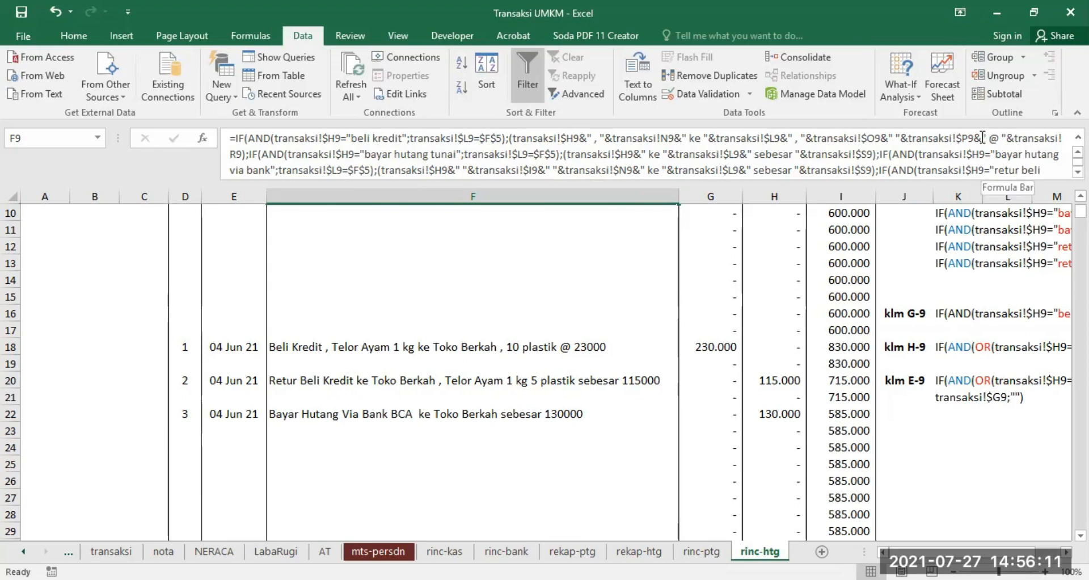
- Highlight the " @ " separator and the & that follows it in rinc-htg's F9 formula, and exit without editing
{"action": "left_click_drag", "start_coordinate": [974, 137], "coordinate": [1011, 138]}
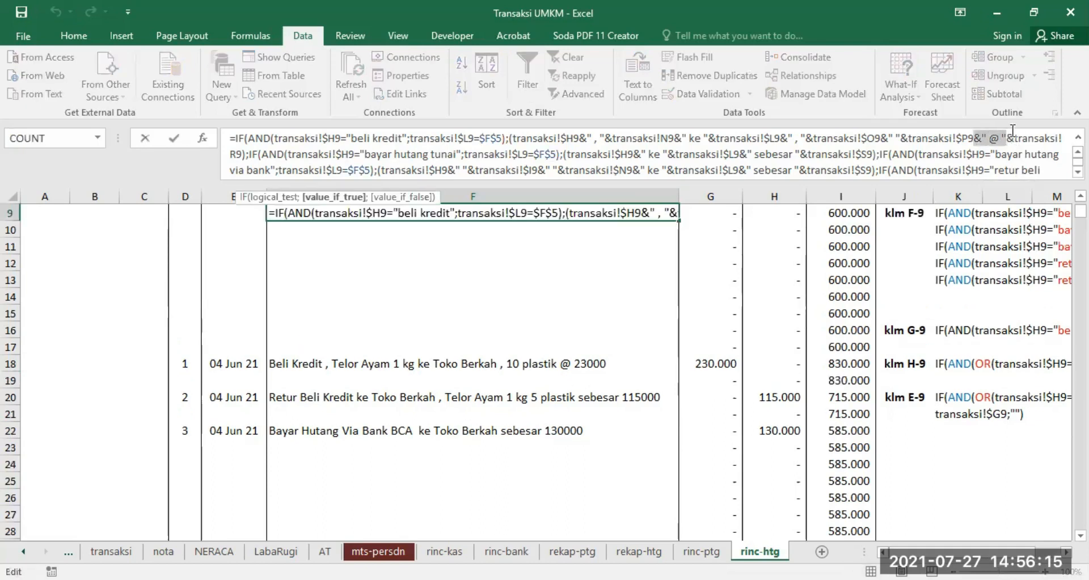
{"action": "left_click_drag", "start_coordinate": [1008, 137], "coordinate": [1012, 138]}
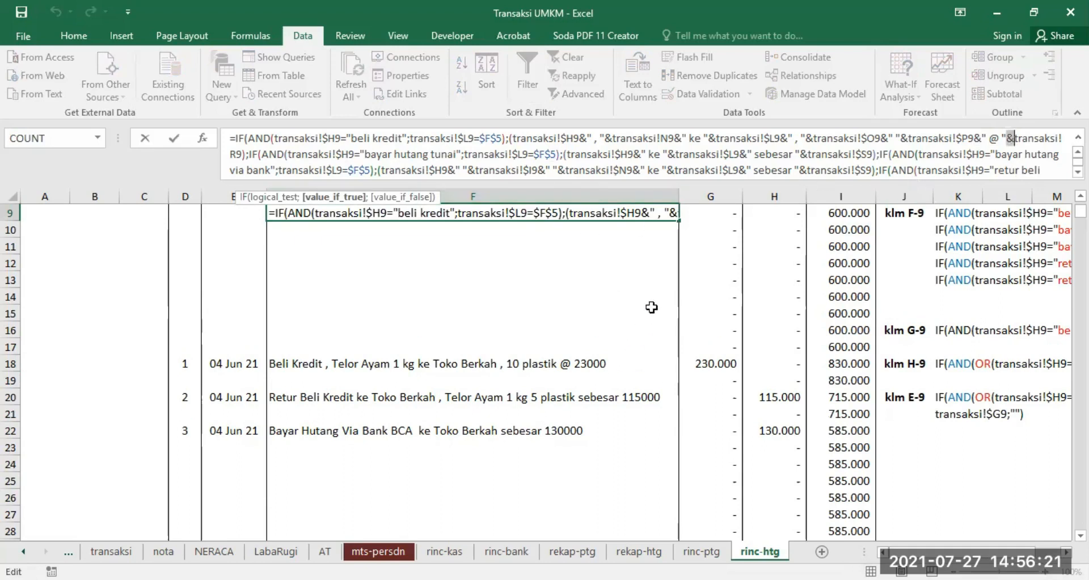
{"action": "key", "text": "Escape"}
{"action": "key", "text": "ctrl+Return"}
{"action": "scroll", "coordinate": [613, 332], "scroll_direction": "up", "scroll_amount": 2}
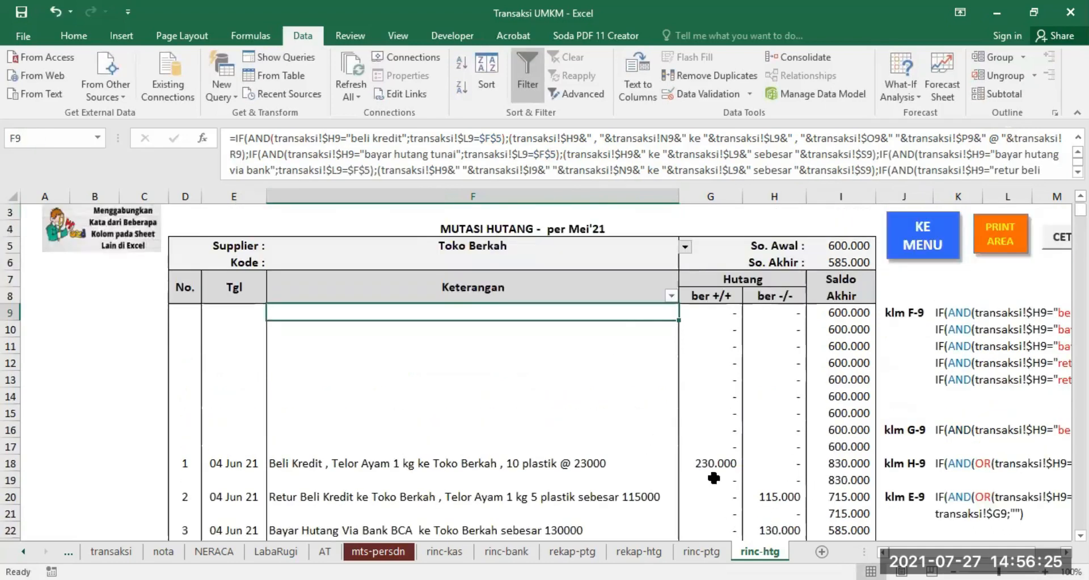
- Compare the ber +/+ and ber -/- formulas in G9 and H9 between rinc-htg and rinc-ptg
{"action": "left_click", "coordinate": [716, 312]}
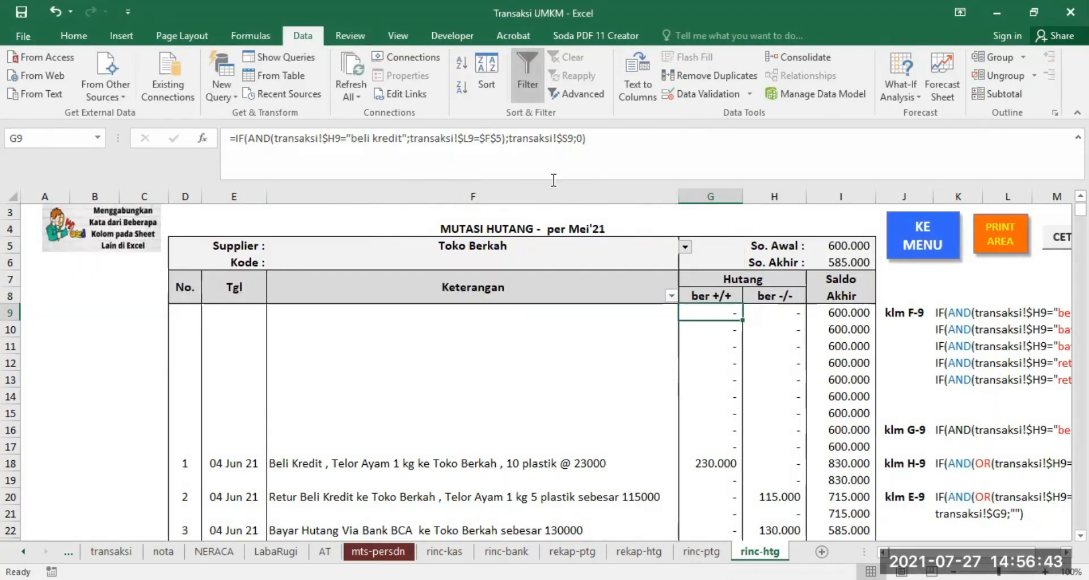
{"action": "left_click", "coordinate": [702, 551]}
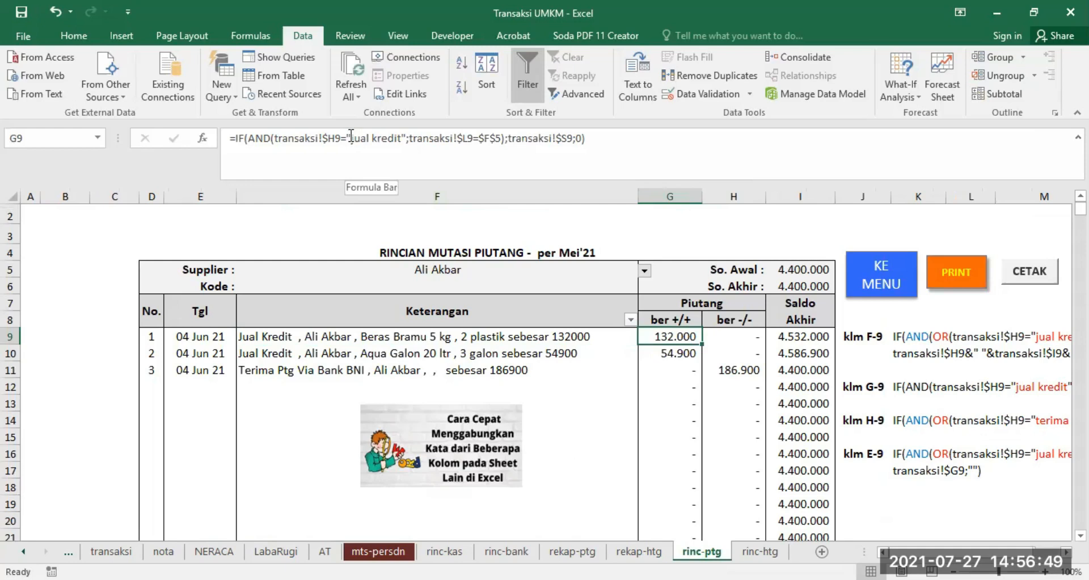
{"action": "left_click", "coordinate": [731, 334]}
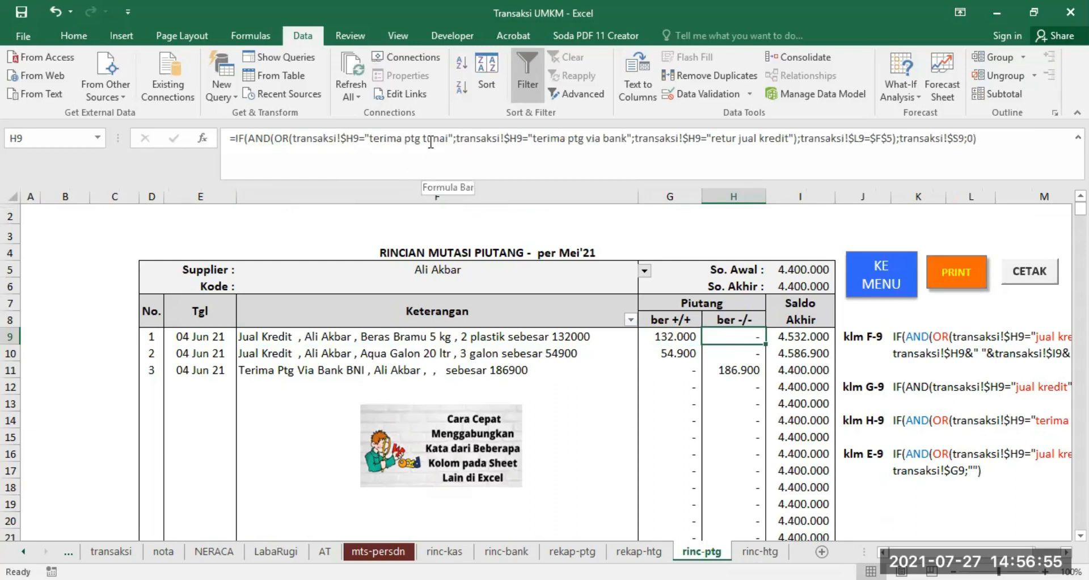
{"action": "left_click", "coordinate": [769, 551]}
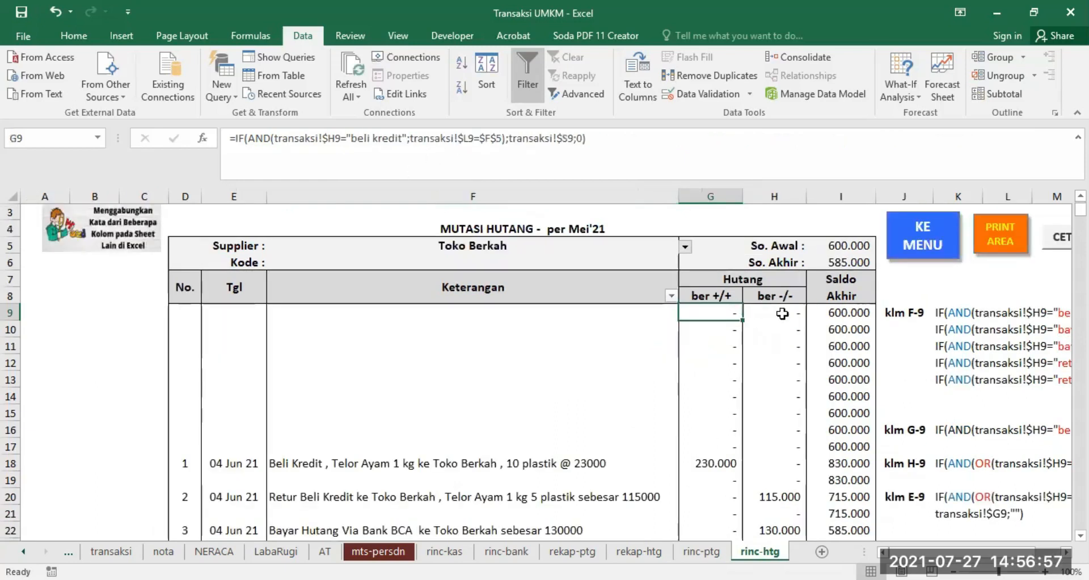
{"action": "left_click", "coordinate": [782, 313]}
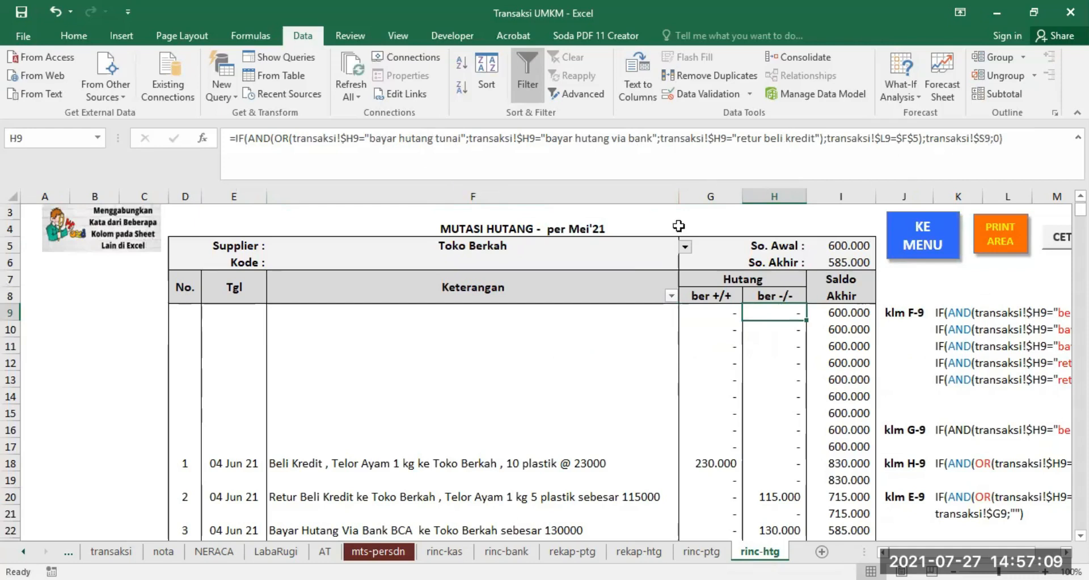
- Compare the Tgl date formula in E9 on rinc-ptg with the E9 formula on rinc-htg
{"action": "left_click", "coordinate": [464, 313]}
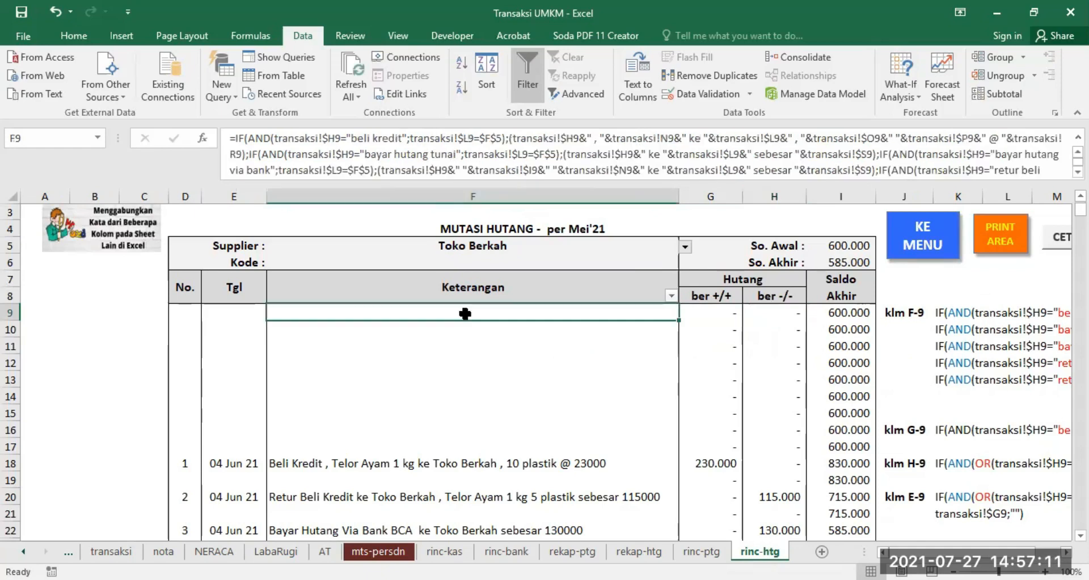
{"action": "left_click", "coordinate": [701, 552]}
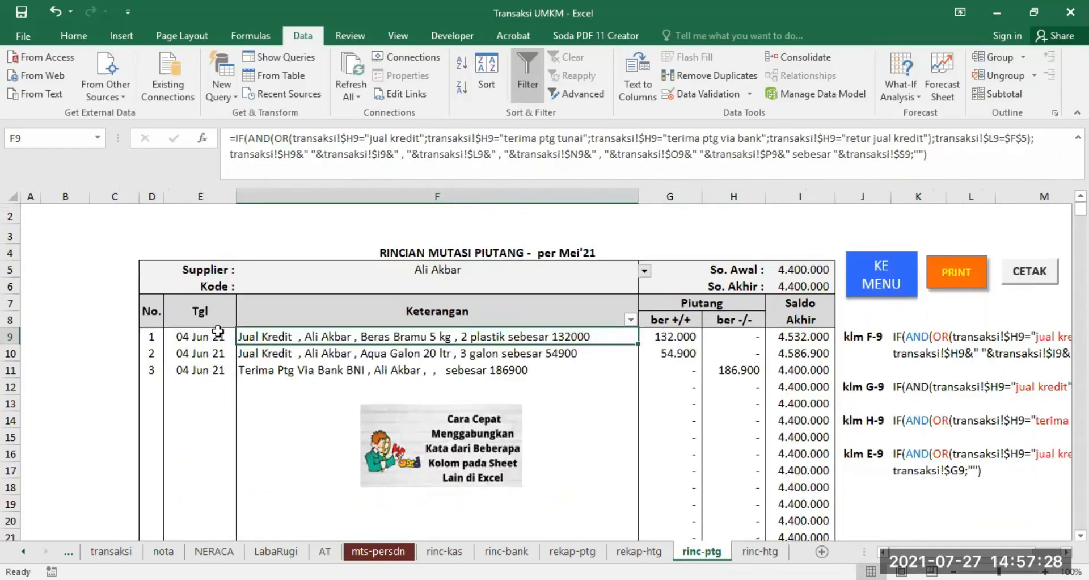
{"action": "left_click", "coordinate": [188, 337]}
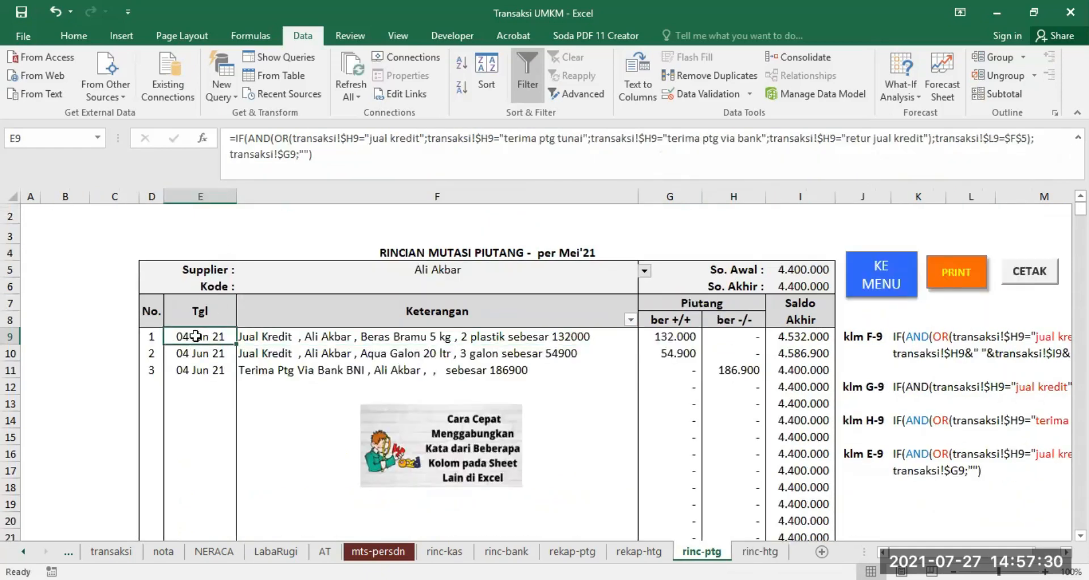
{"action": "left_click", "coordinate": [760, 551]}
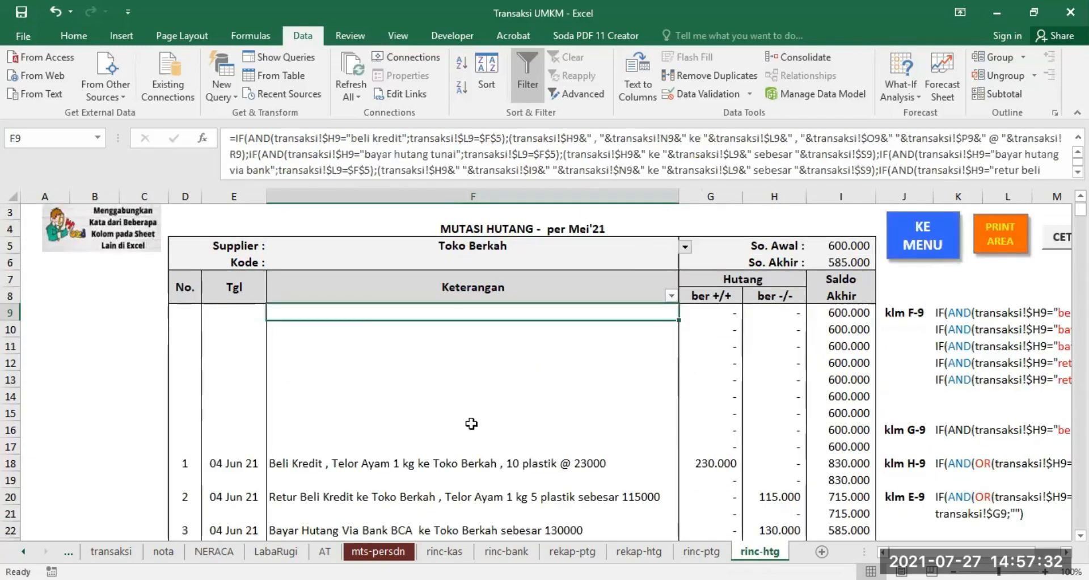
{"action": "left_click", "coordinate": [232, 318]}
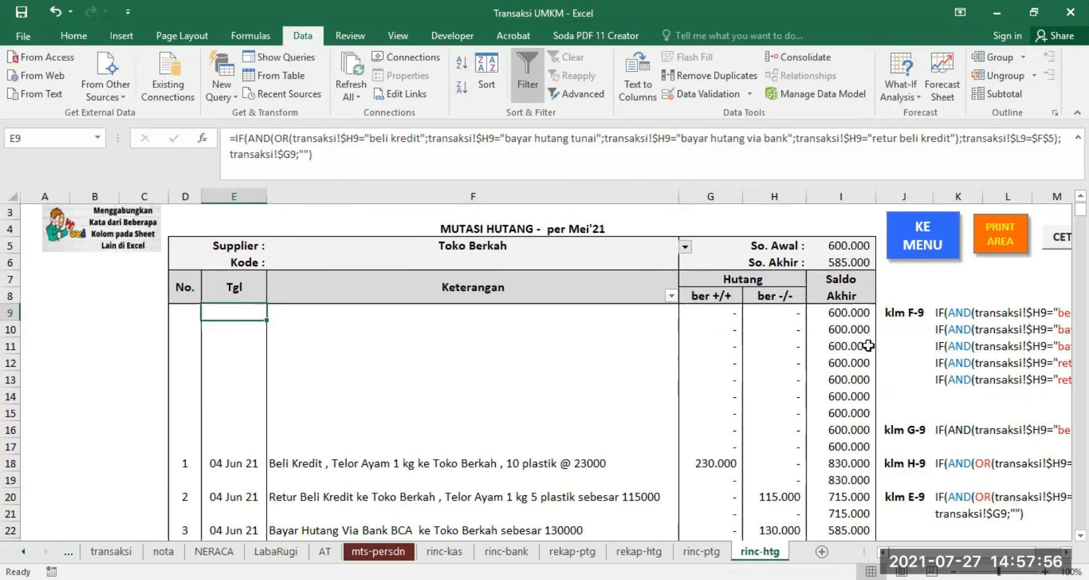
- Review the written-out klm F-9, G-9, H-9 and E-9 formulas beside the rinc-htg table, and inspect the F9 description formula on rinc-ptg
{"action": "left_click_drag", "start_coordinate": [928, 552], "coordinate": [953, 553]}
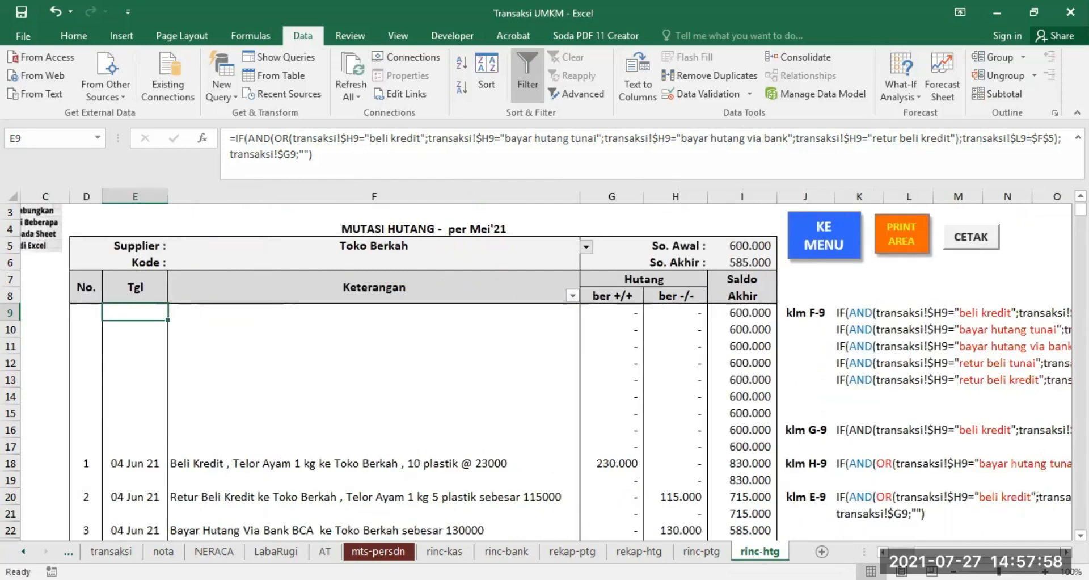
{"action": "left_click", "coordinate": [1066, 552]}
{"action": "left_click", "coordinate": [1066, 552]}
{"action": "left_click", "coordinate": [1067, 552]}
{"action": "left_click", "coordinate": [1066, 552]}
{"action": "left_click", "coordinate": [1066, 551]}
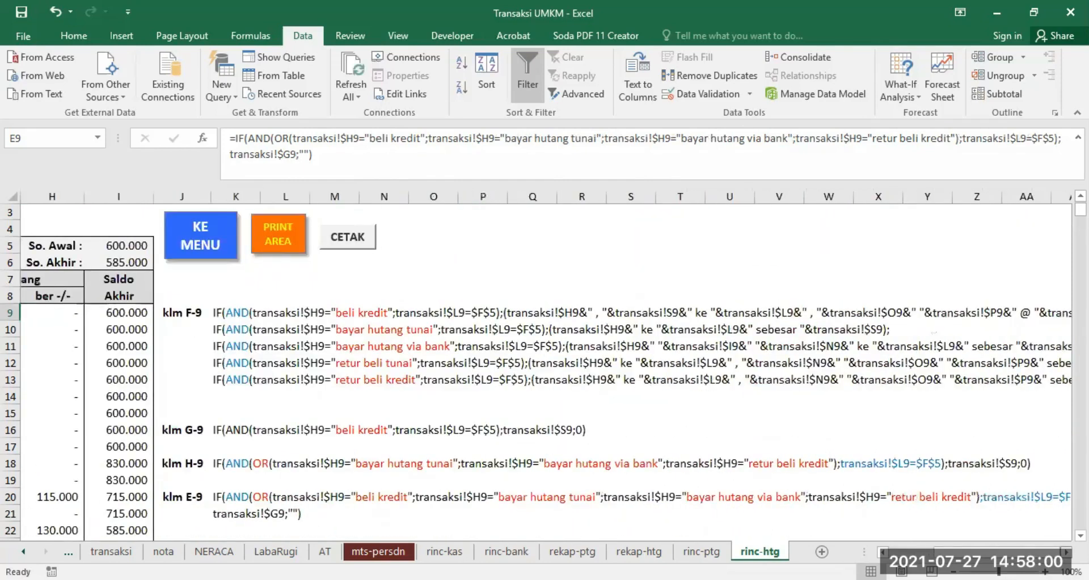
{"action": "left_click", "coordinate": [1066, 552]}
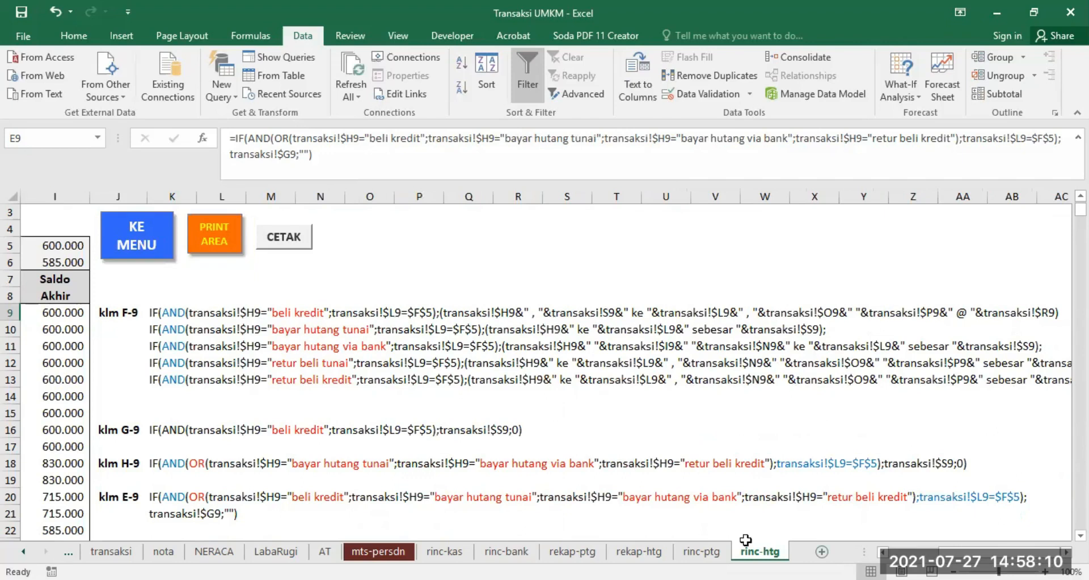
{"action": "left_click", "coordinate": [700, 551]}
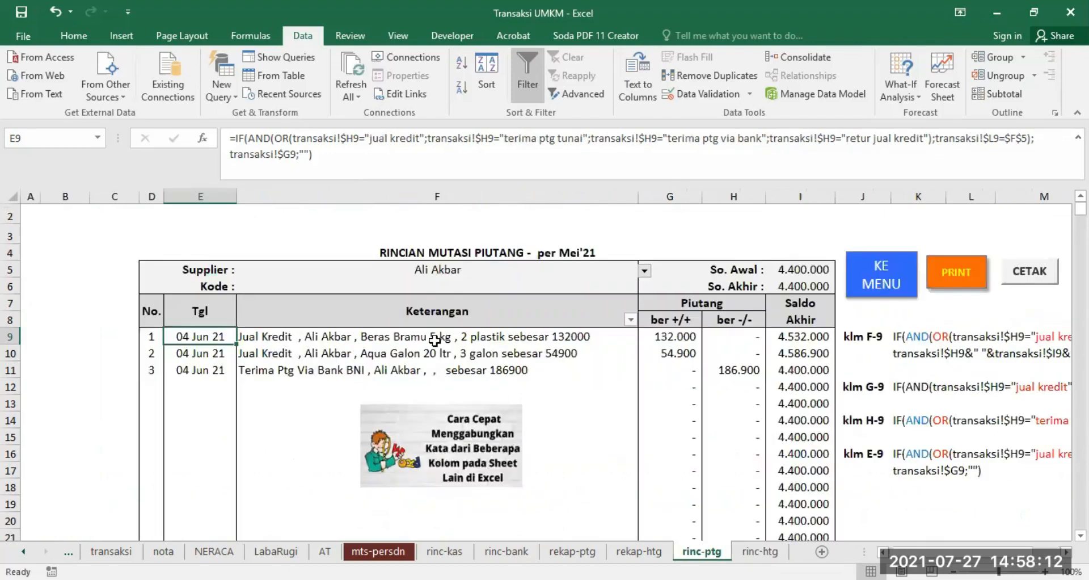
{"action": "left_click", "coordinate": [434, 338]}
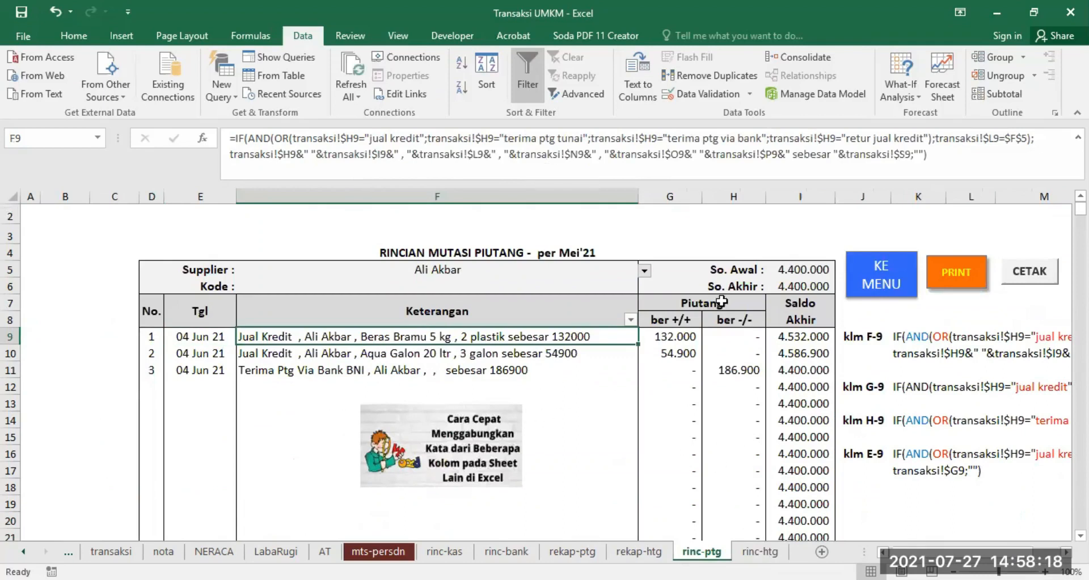
- Select columns Y through AA beside the transaction table on the transaksi sheet
{"action": "left_click", "coordinate": [118, 551]}
{"action": "left_click_drag", "start_coordinate": [940, 552], "coordinate": [977, 551]}
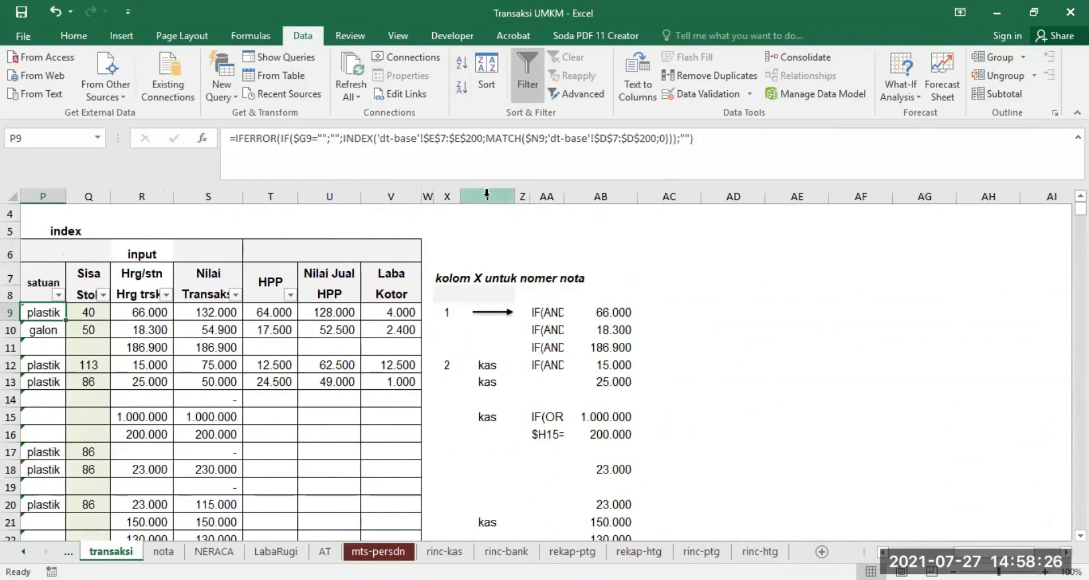
{"action": "left_click_drag", "start_coordinate": [488, 196], "coordinate": [549, 248]}
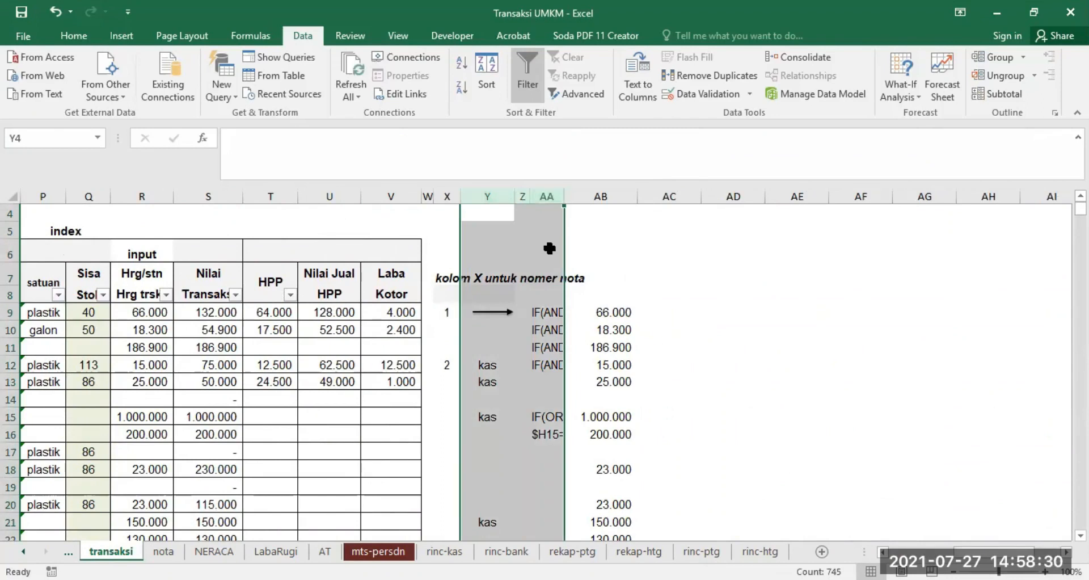